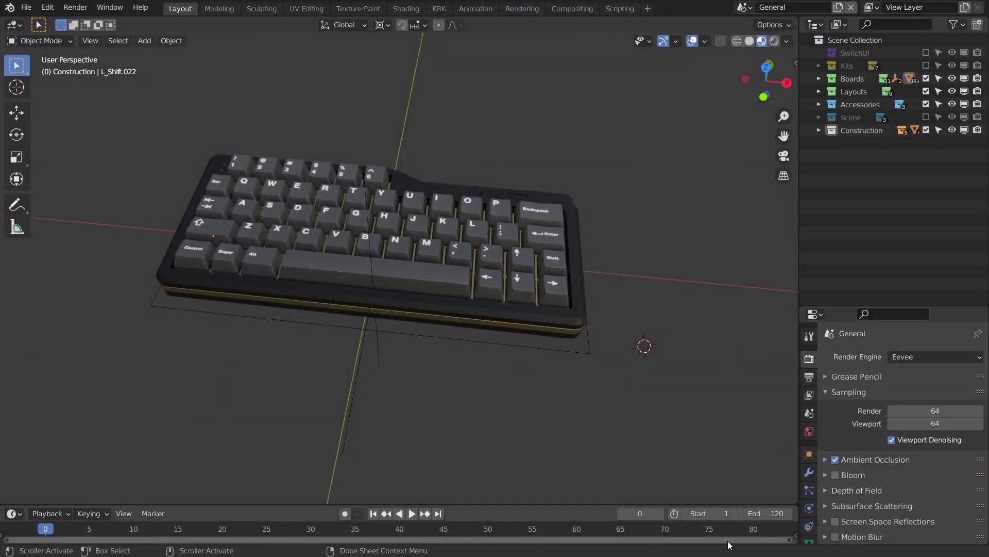
- Uncheck the v4n collection under Boards to exclude it from the scene
mouse_move(625, 384)
middle_mouse_down()
mouse_move(648, 328)
mouse_move(664, 337)
mouse_move(638, 326)
mouse_move(663, 344)
mouse_move(653, 348)
mouse_move(661, 361)
mouse_move(662, 311)
mouse_move(675, 329)
middle_mouse_up()
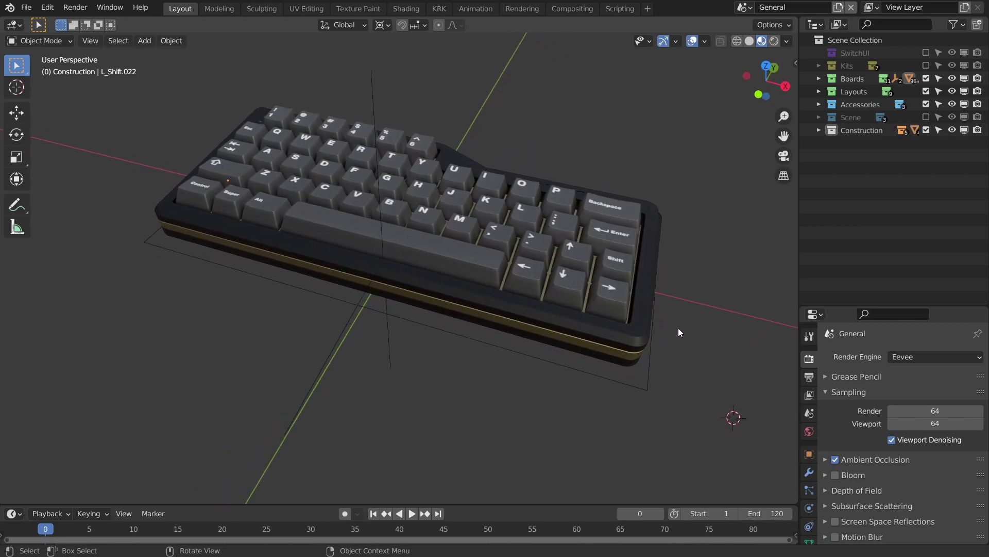
mouse_move(714, 354)
middle_mouse_down()
mouse_move(691, 338)
mouse_move(696, 313)
middle_mouse_up()
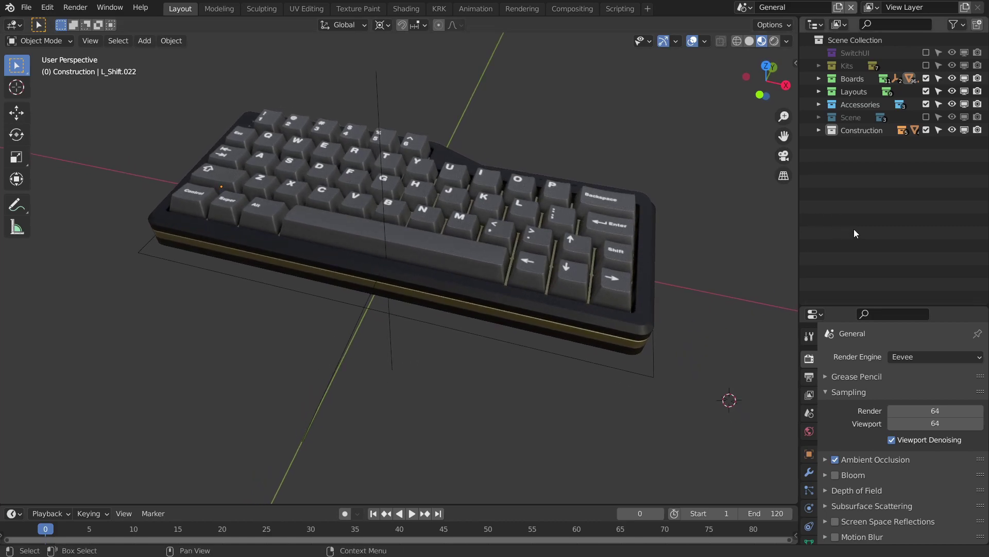
middle_click_drag(660, 228, 673, 227)
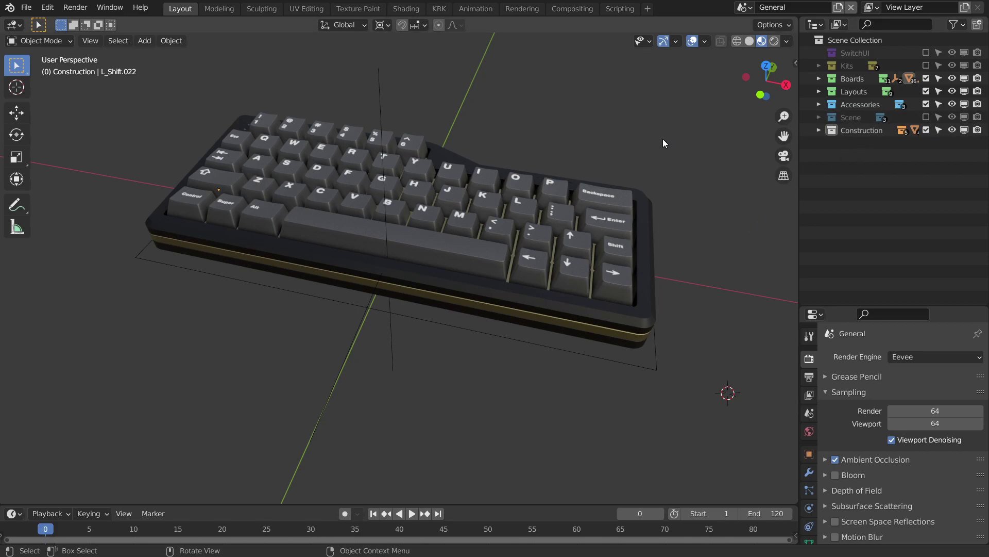
left_click(819, 78)
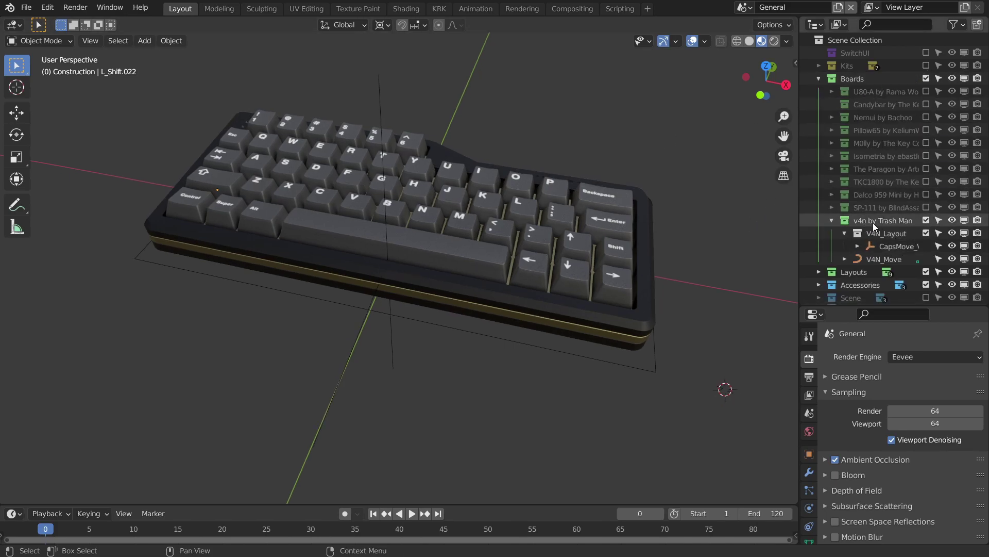
left_click(927, 221)
left_click(820, 78)
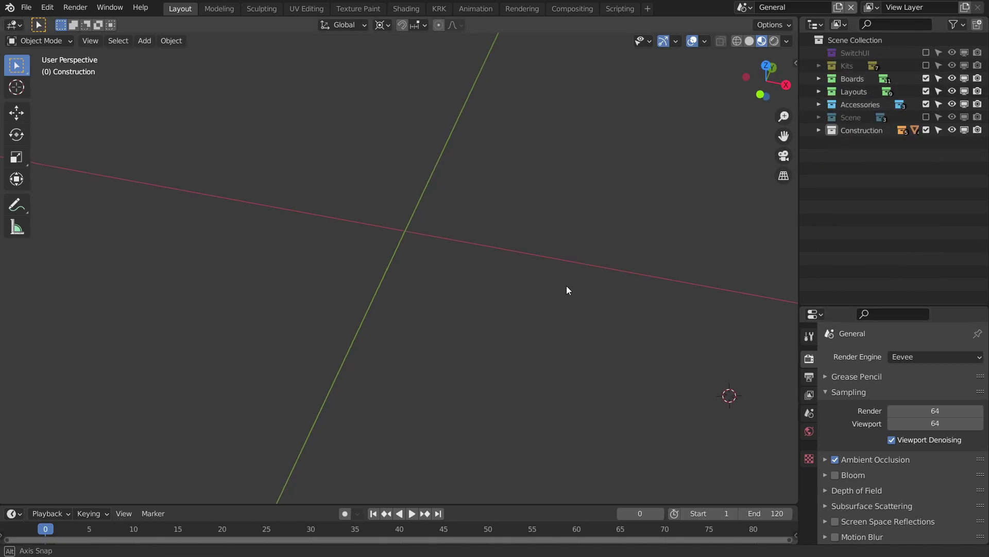
- Reset the 3D cursor to the origin and create a V4N collection inside Layouts
mouse_move(588, 309)
middle_mouse_down()
mouse_move(564, 285)
mouse_move(581, 305)
mouse_move(599, 285)
mouse_move(624, 281)
mouse_move(625, 325)
middle_mouse_up()
key("shift+c")
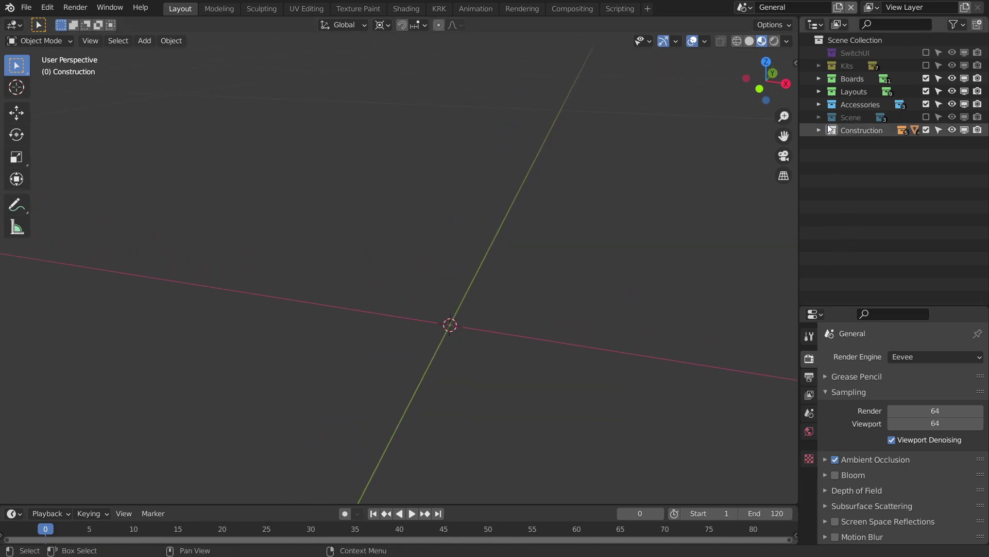
left_click(819, 91)
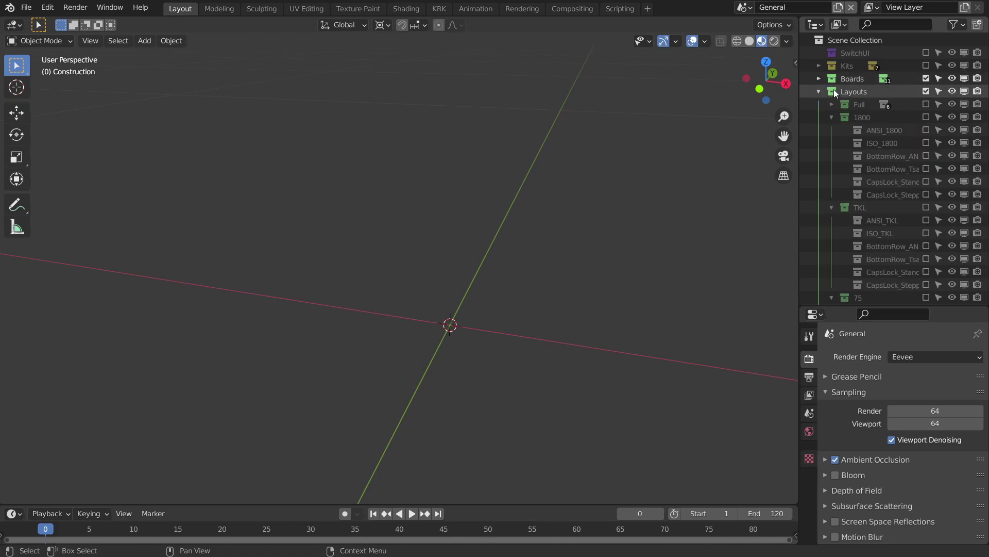
left_click_drag(831, 117, 833, 207)
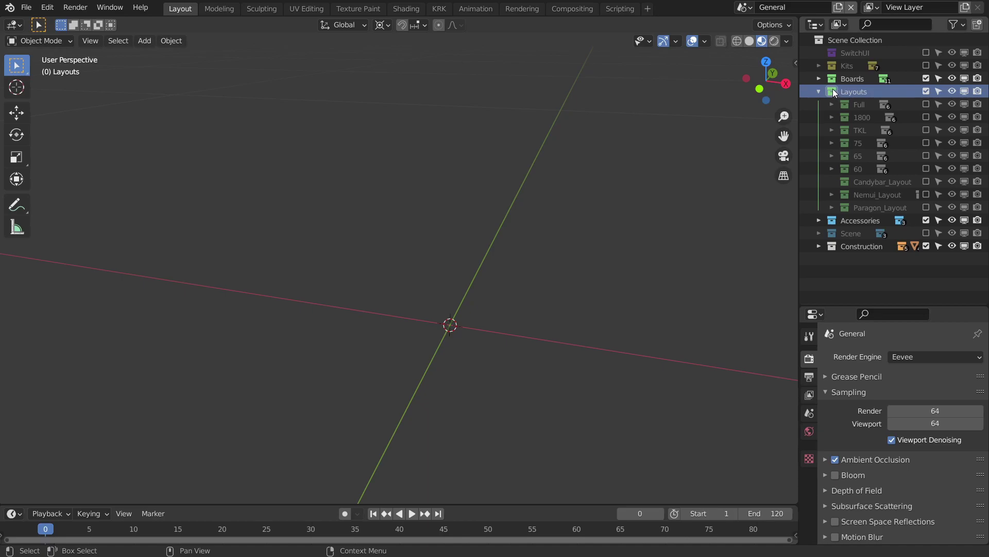
key("c")
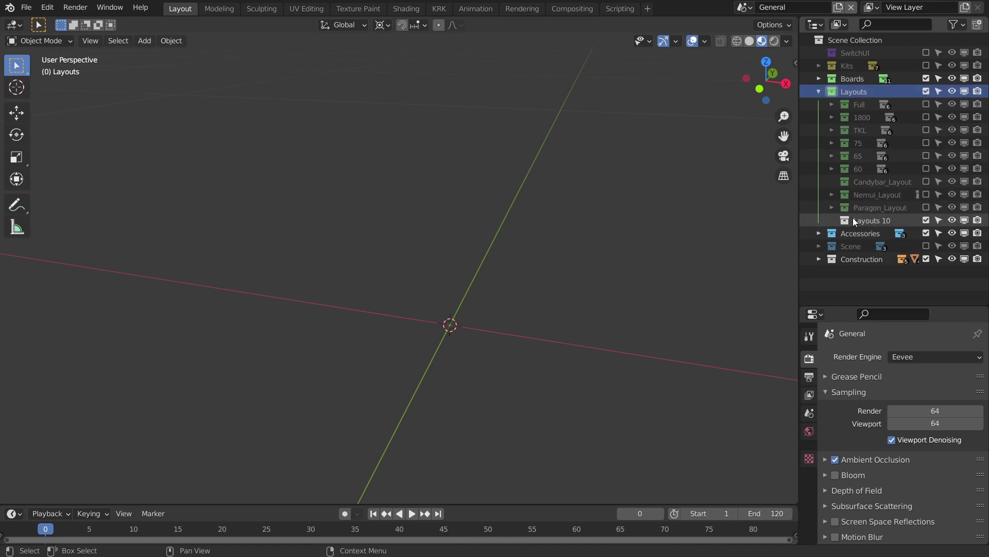
double_click(869, 220)
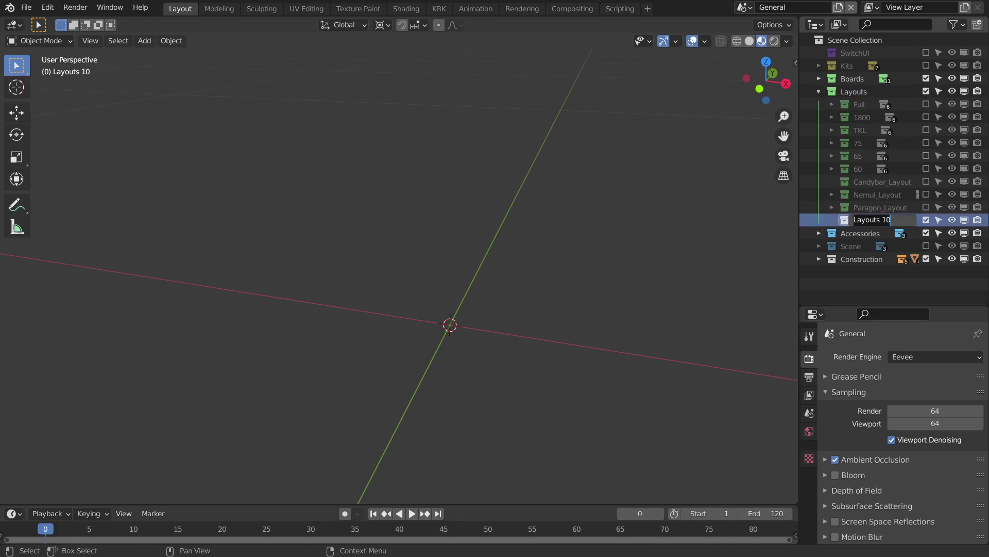
type("V4")
type("N")
key("Return")
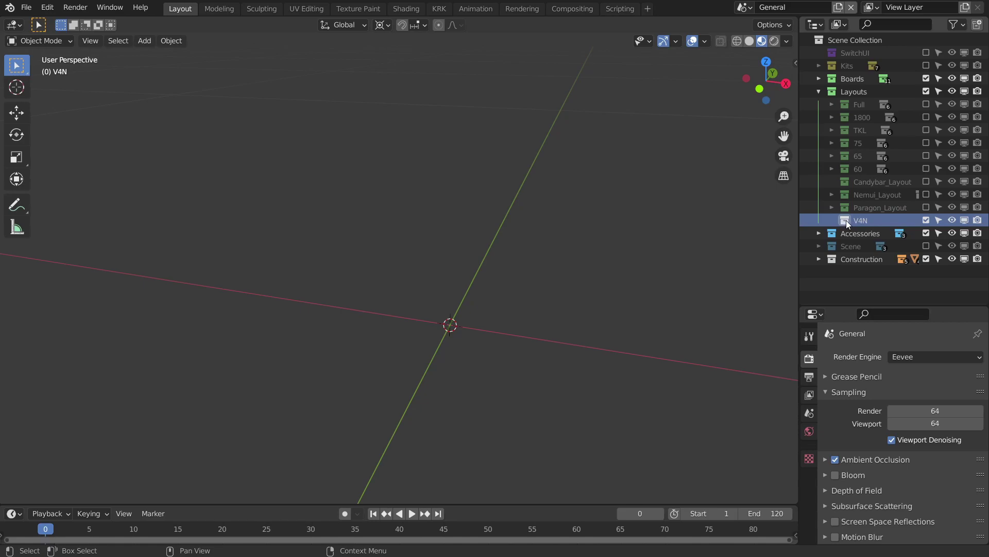
- Add a child collection named Template inside V4N
key("c")
double_click(870, 233)
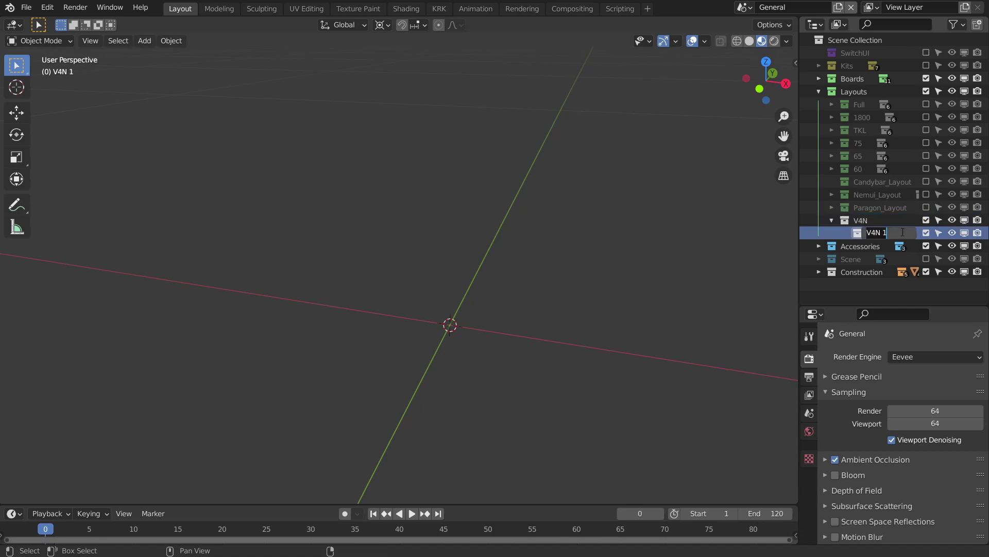
type("Template")
key("Return")
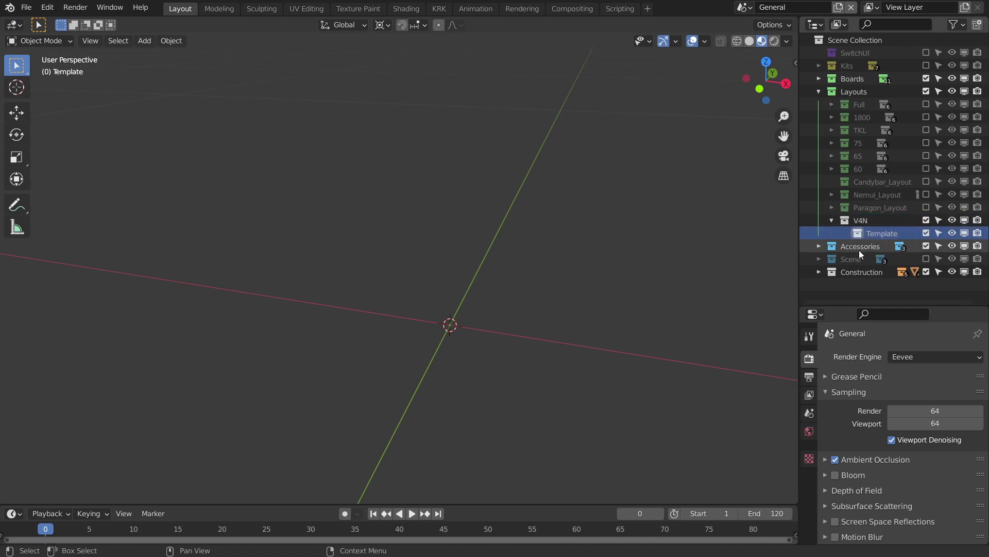
mouse_move(652, 286)
middle_mouse_down()
mouse_move(657, 293)
mouse_move(651, 273)
middle_mouse_up()
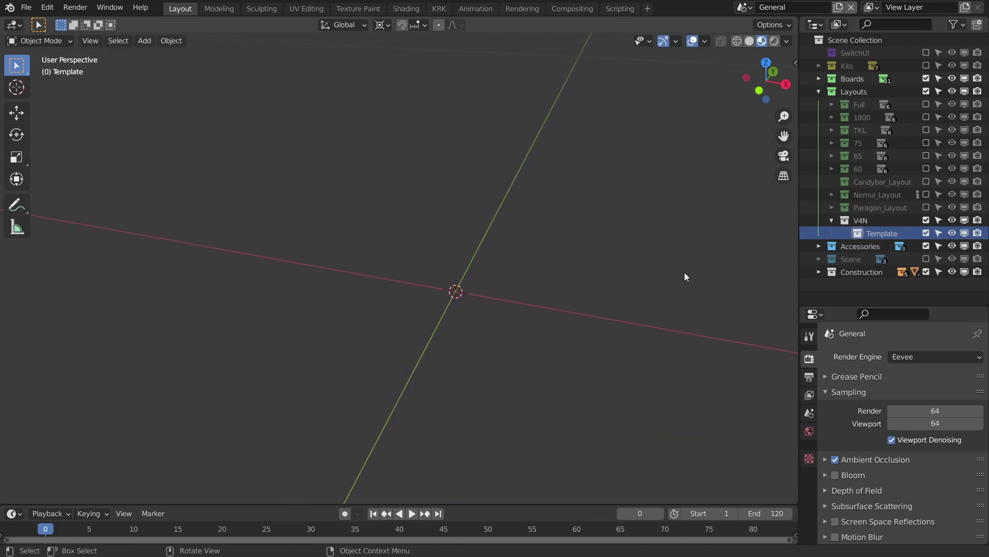
- Add a plane with Size 19 mm at the world origin
mouse_move(683, 276)
middle_mouse_down()
mouse_move(672, 281)
mouse_move(676, 263)
mouse_move(676, 275)
middle_mouse_up()
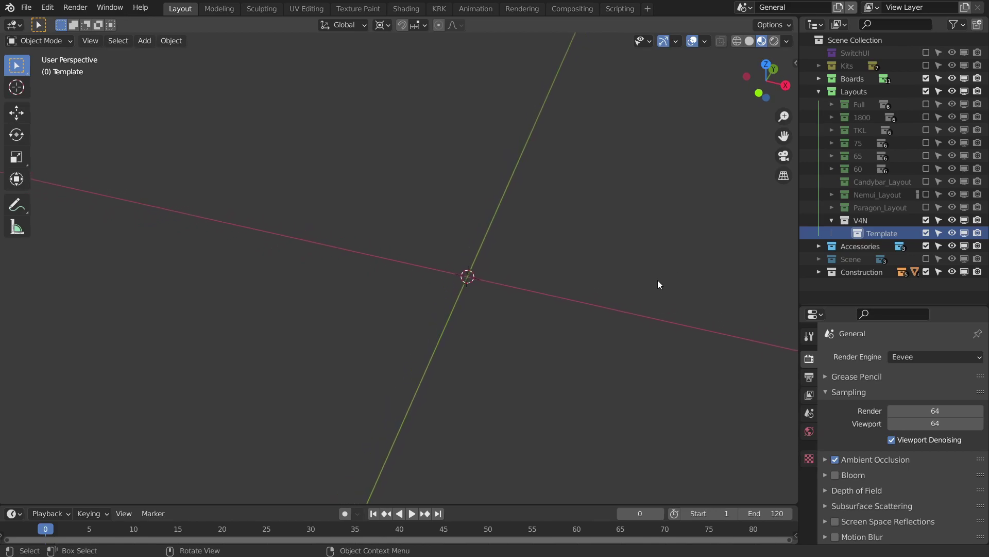
key("shift+a")
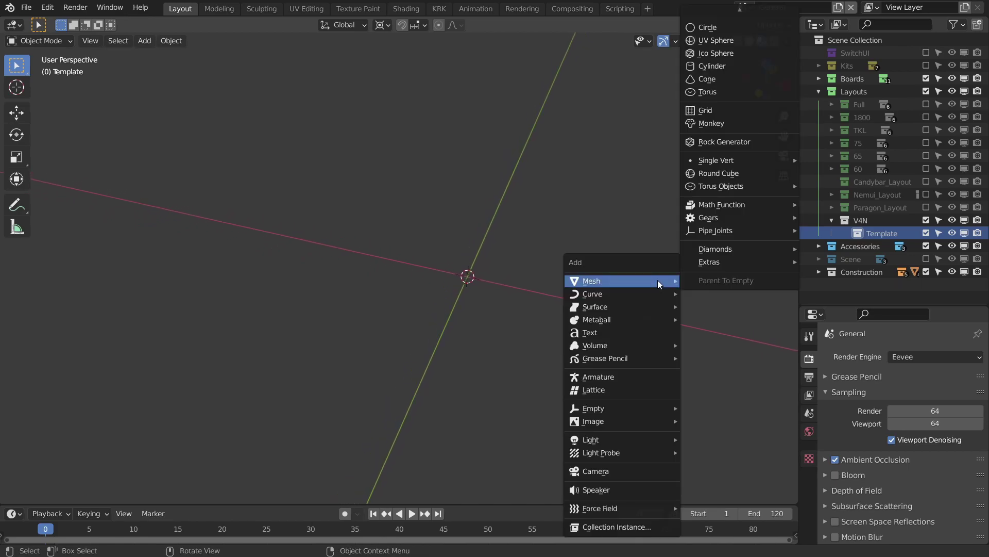
key("p")
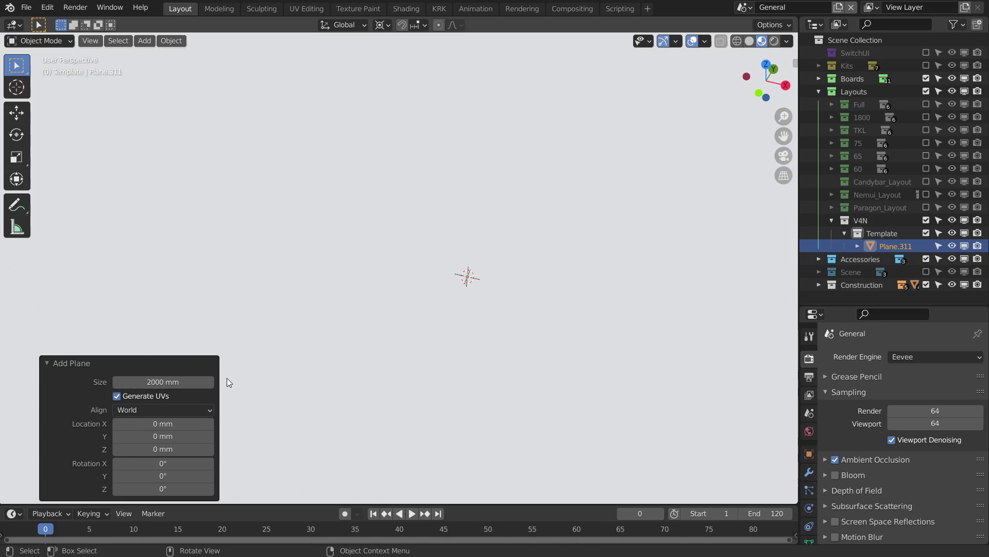
left_click(177, 381)
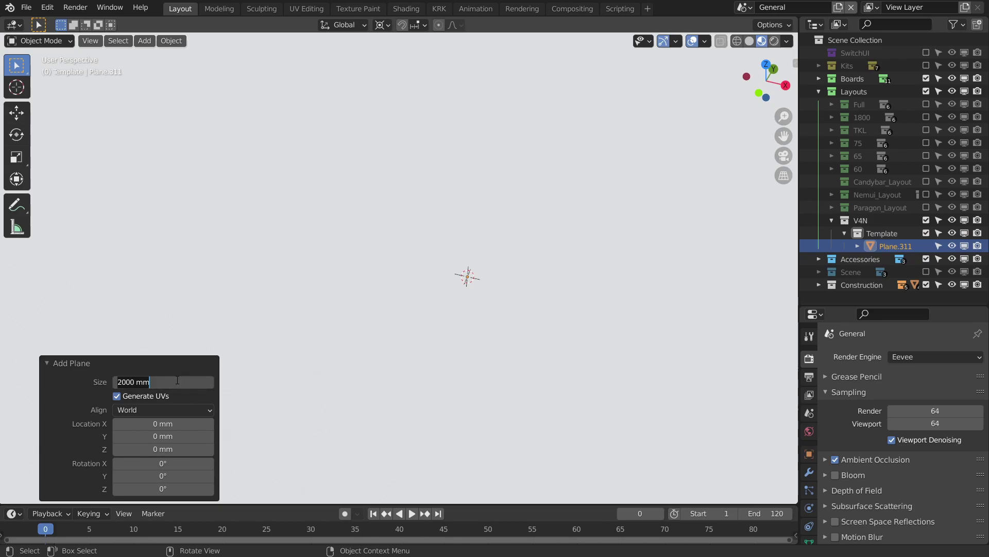
type("19")
key("Return")
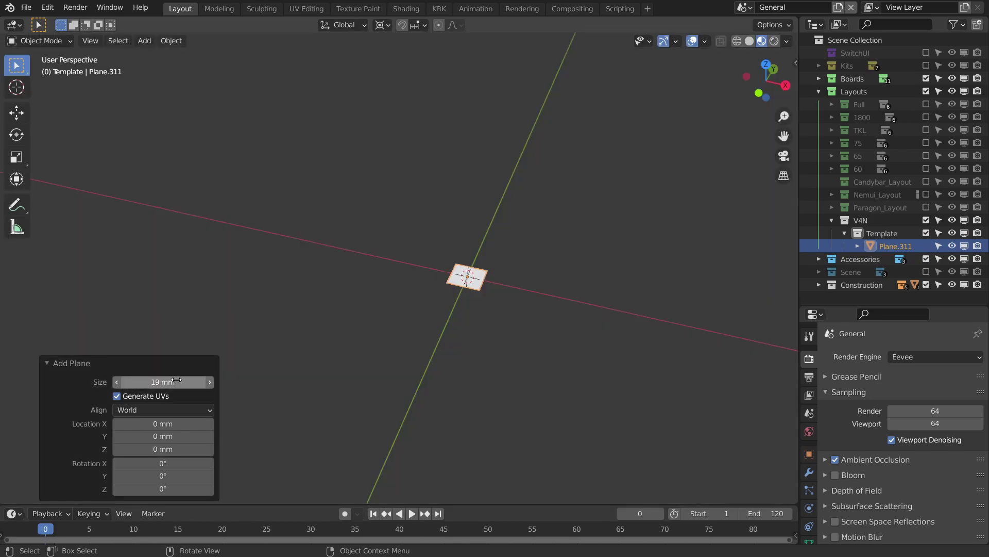
scroll(563, 302, "up", 3)
scroll(539, 301, "up", 3)
- Show the Transform sidebar and leave the plane's X dimension at 19 mm
middle_click_drag(629, 305, 526, 307)
scroll(526, 297, "down", 3)
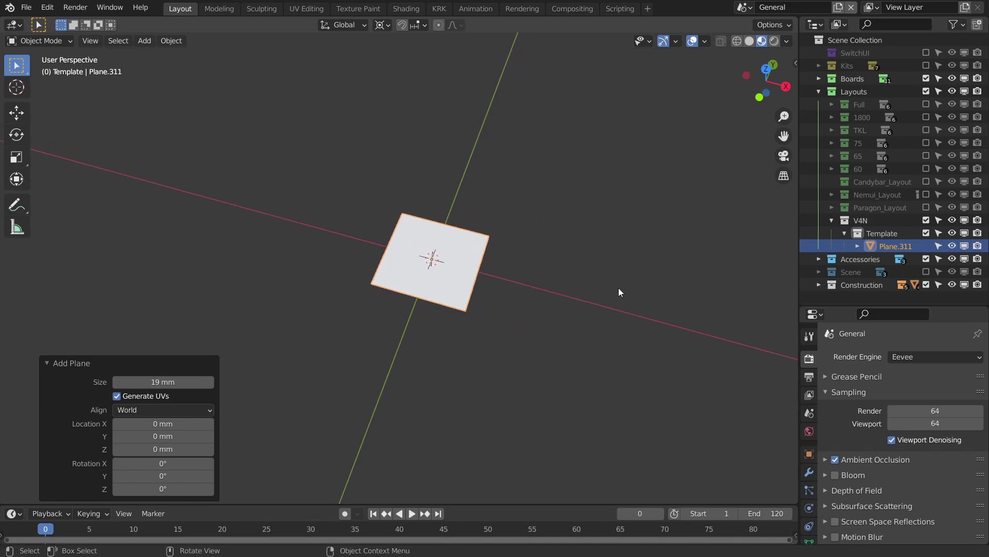
key("n")
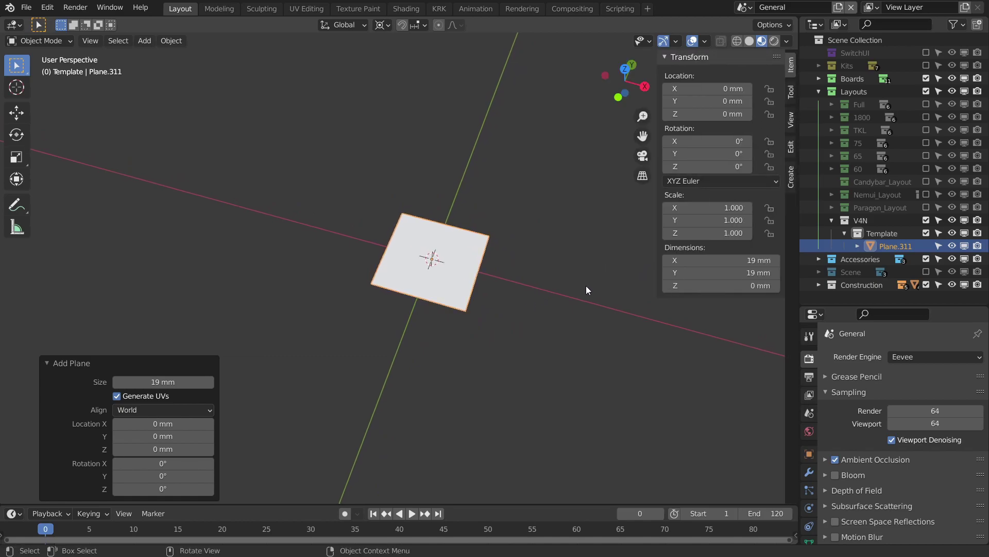
middle_click_drag(586, 287, 606, 279)
left_click(711, 260)
type("19.05")
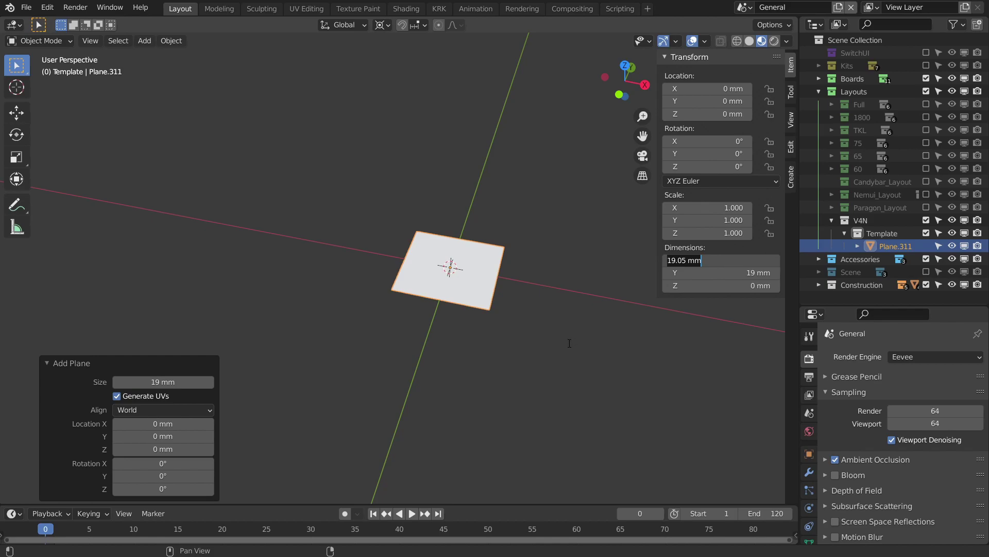
key("Return")
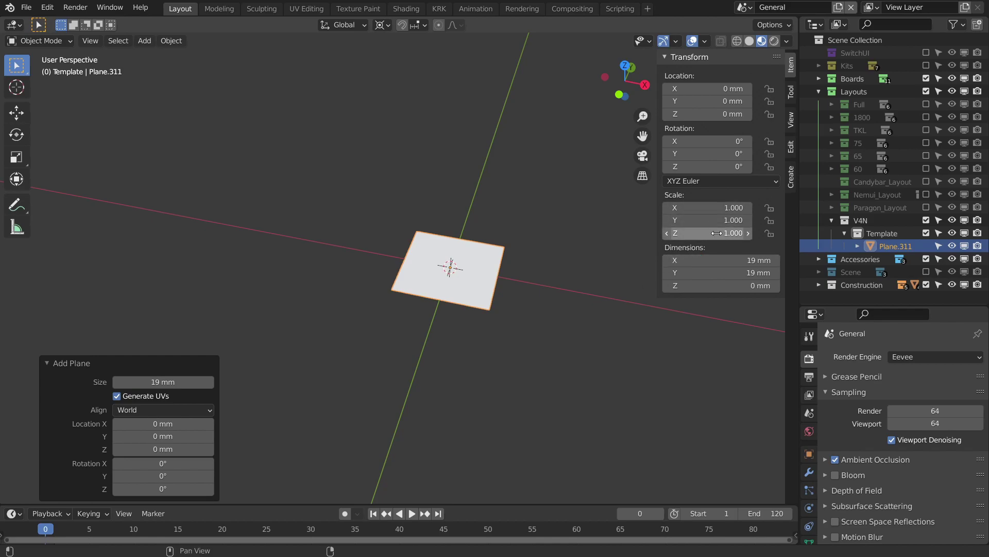
mouse_move(585, 291)
middle_mouse_down()
mouse_move(580, 281)
mouse_move(571, 320)
mouse_move(519, 311)
mouse_move(495, 244)
mouse_move(412, 298)
mouse_move(513, 285)
mouse_move(545, 301)
mouse_move(534, 287)
middle_mouse_up()
scroll(561, 308, "down", 2)
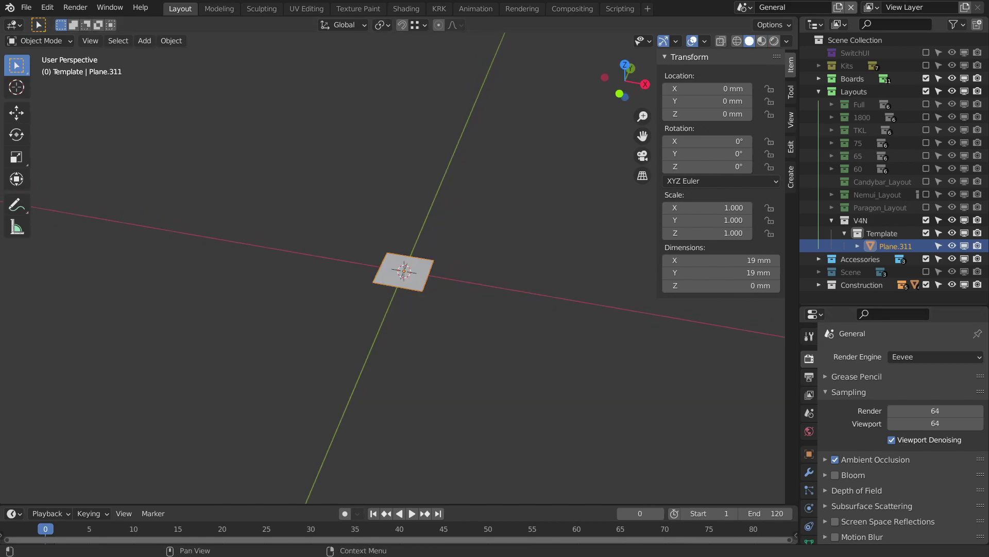
- Make a linked duplicate of the square plane and slide it up along Y
mouse_move(572, 381)
middle_mouse_down()
mouse_move(540, 377)
mouse_move(543, 395)
middle_mouse_up()
scroll(478, 351, "up", 2)
scroll(497, 295, "up", 2)
middle_click_drag(497, 300, 542, 391, "shift")
scroll(514, 352, "down", 1)
scroll(524, 350, "down", 1)
scroll(549, 392, "down", 2)
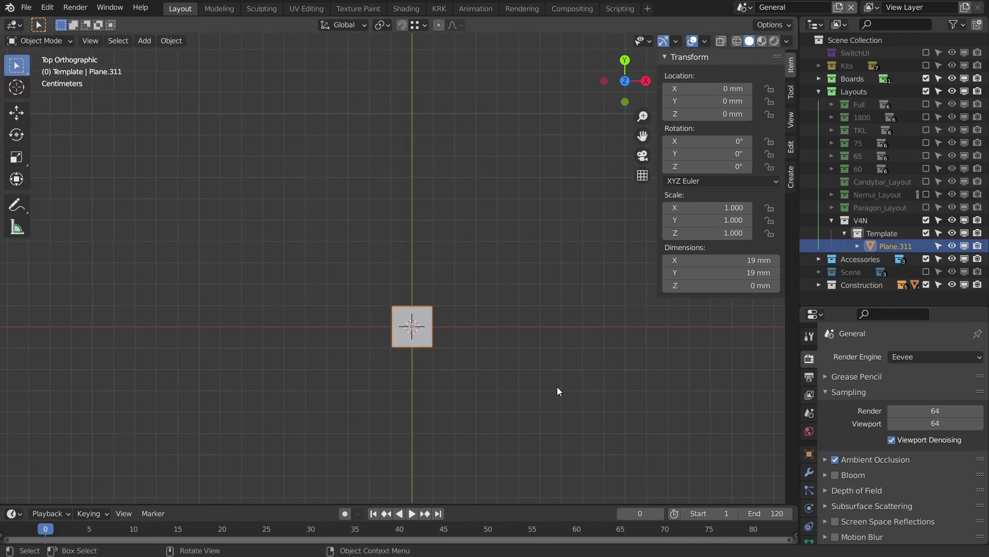
key("alt+d")
key("y")
left_click(531, 261)
middle_click_drag(530, 263, 526, 290, "shift")
scroll(542, 323, "up", 1)
scroll(562, 329, "down", 1)
scroll(536, 309, "up", 1)
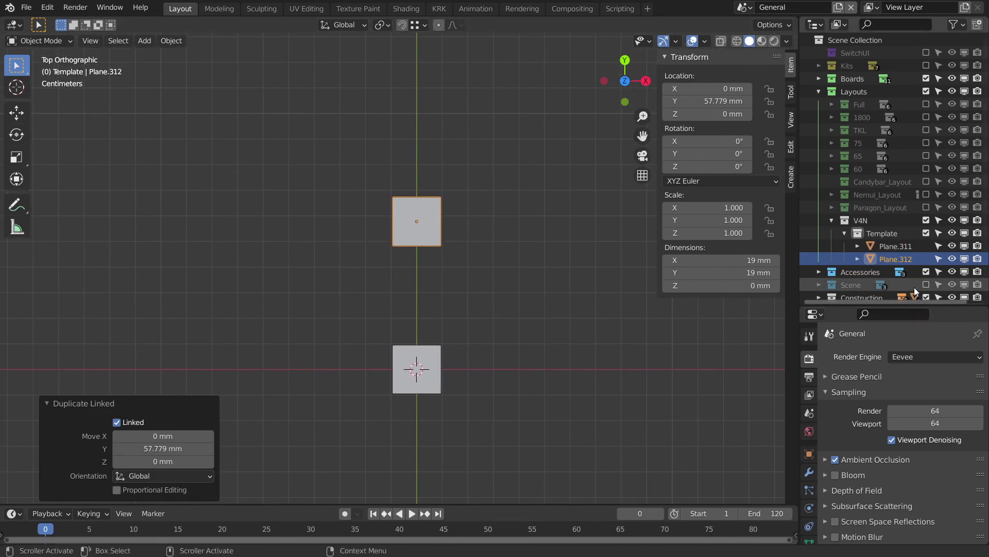
middle_click_drag(526, 331, 802, 428, "shift")
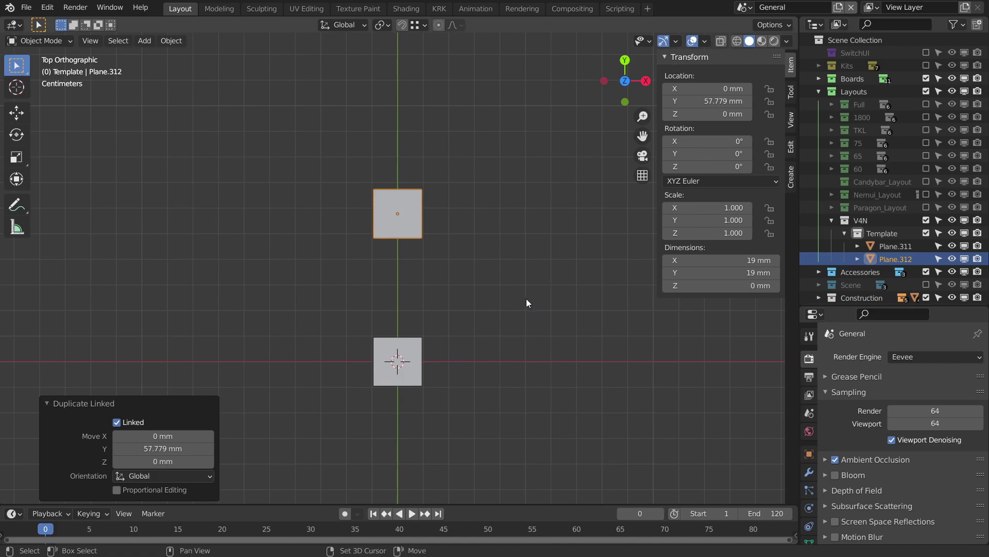
middle_click_drag(529, 302, 563, 326, "shift")
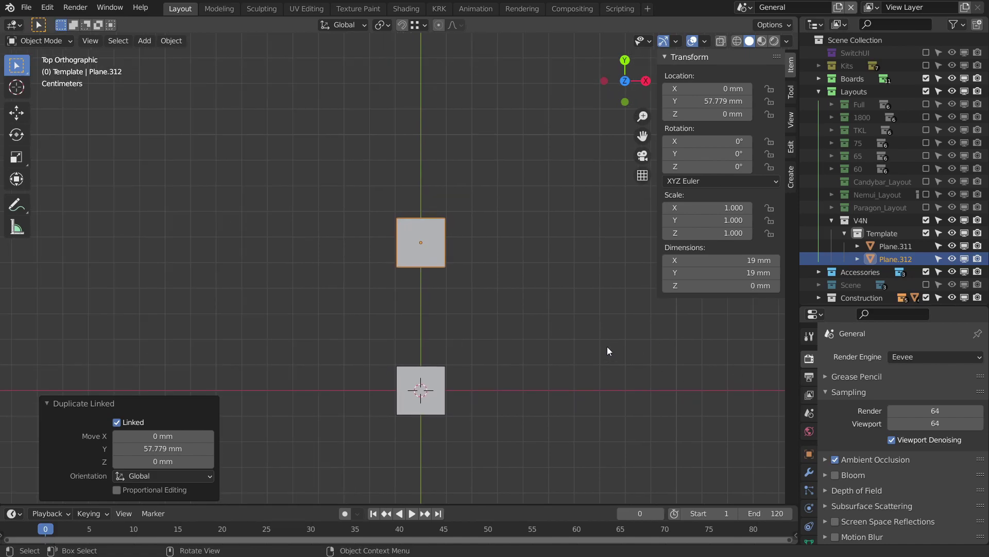
middle_click_drag(612, 368, 593, 324, "shift")
- Undo the linked copy and place an independent copy above along Y
key("ctrl+z")
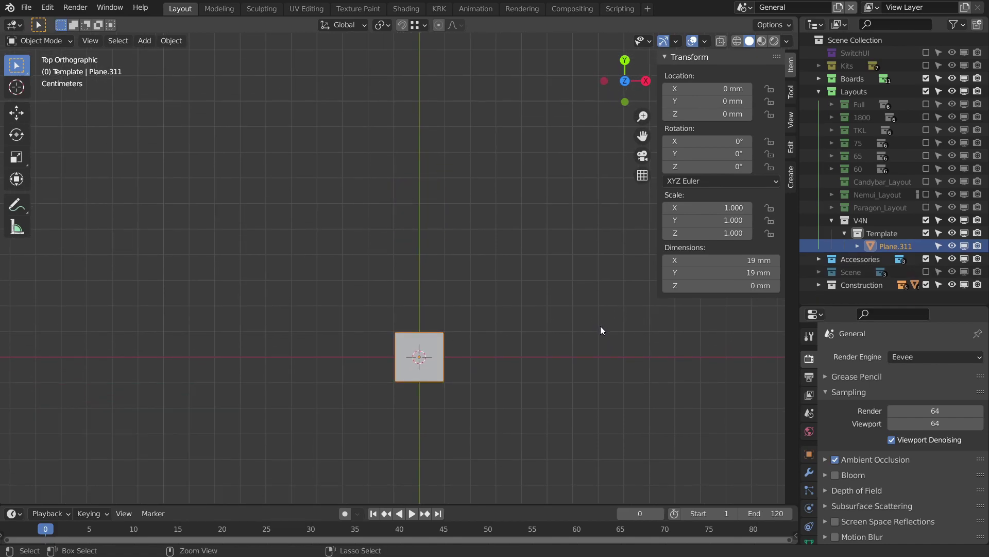
key("ctrl+z")
middle_click_drag(579, 359, 570, 329, "shift")
left_click(424, 324)
key("shift+d")
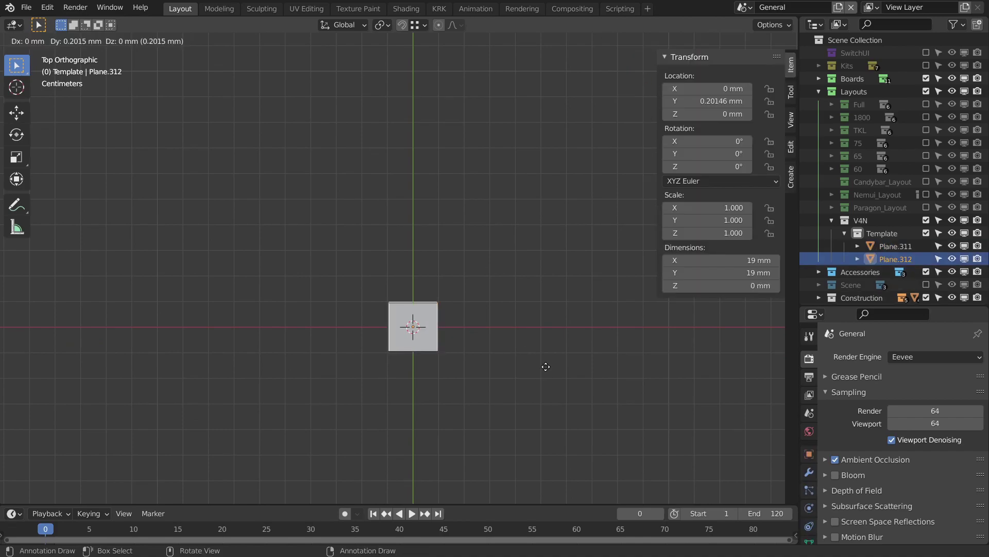
key("y")
left_click(542, 209)
mouse_move(542, 208)
middle_mouse_down("shift")
mouse_move(568, 309)
mouse_move(556, 320)
mouse_move(586, 327)
middle_mouse_up("shift")
scroll(575, 330, "down", 1)
middle_click_drag(633, 271, 595, 280, "shift")
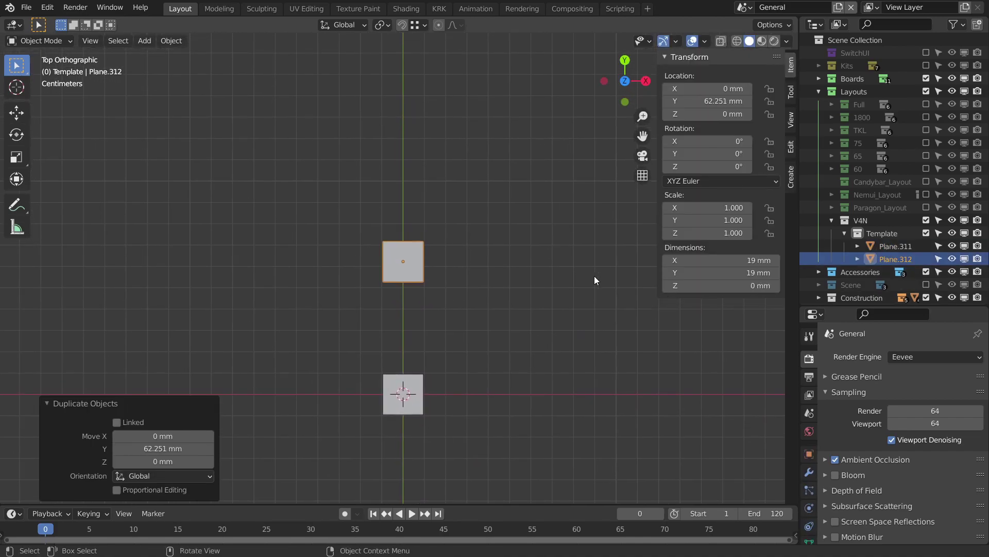
scroll(580, 247, "down", 1, "shift")
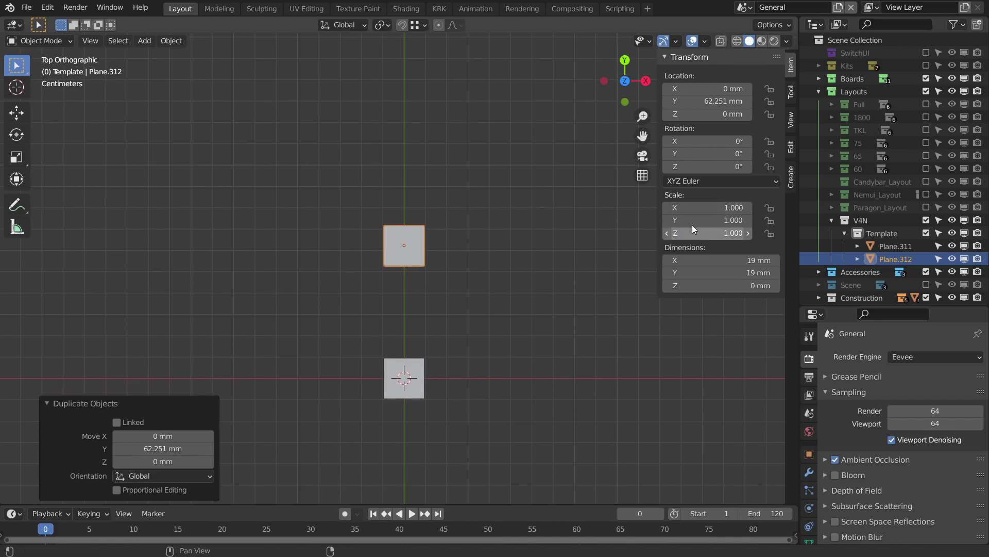
- Set the copy's X scale to 1.25, making it 23.8 mm wide
left_click(702, 206)
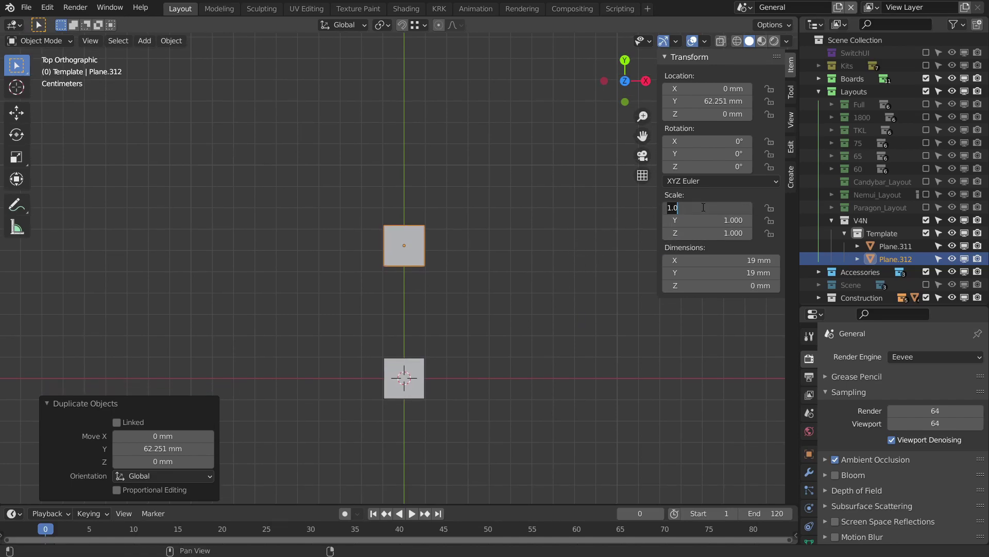
type("1.5")
key("Return")
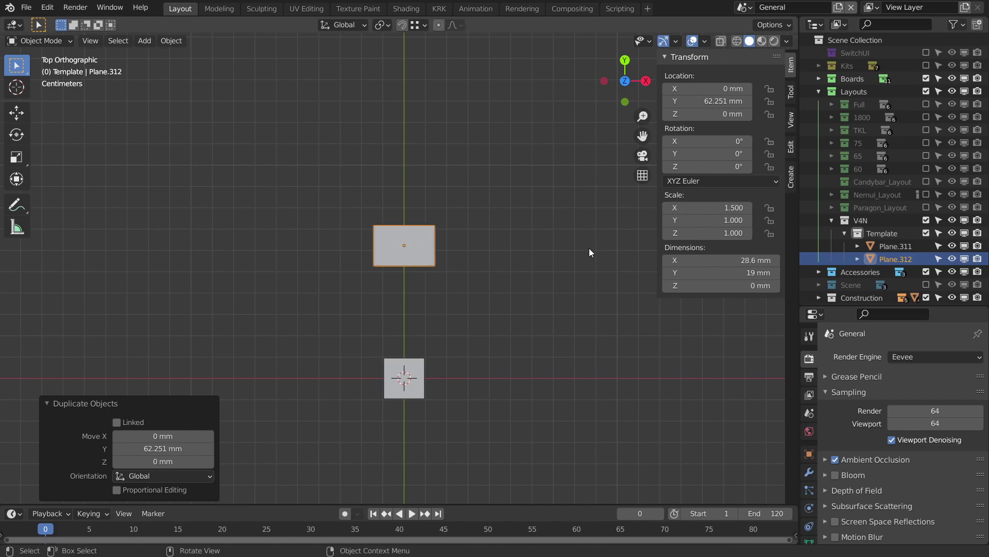
left_click(705, 206)
type("1.25")
key("Return")
scroll(472, 314, "up", 2)
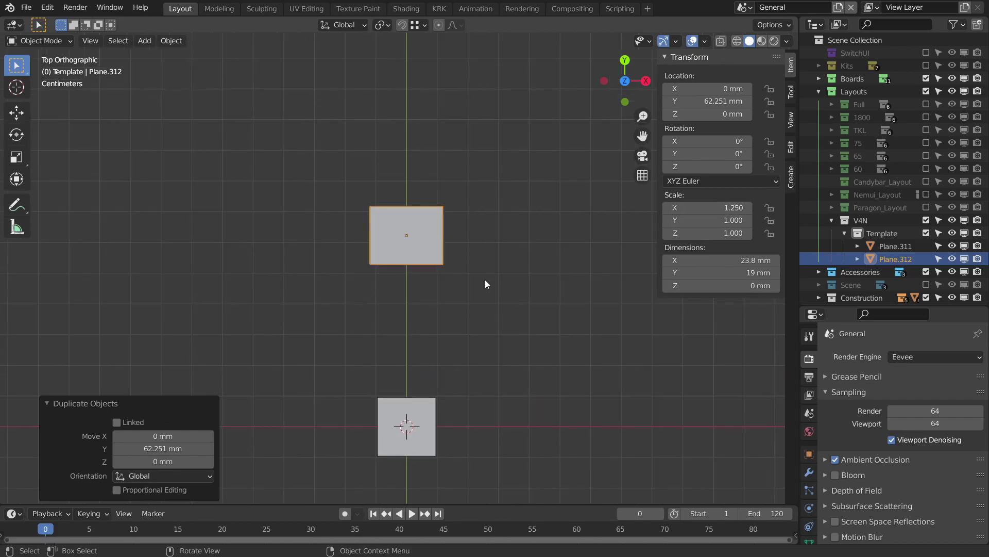
scroll(473, 271, "down", 2)
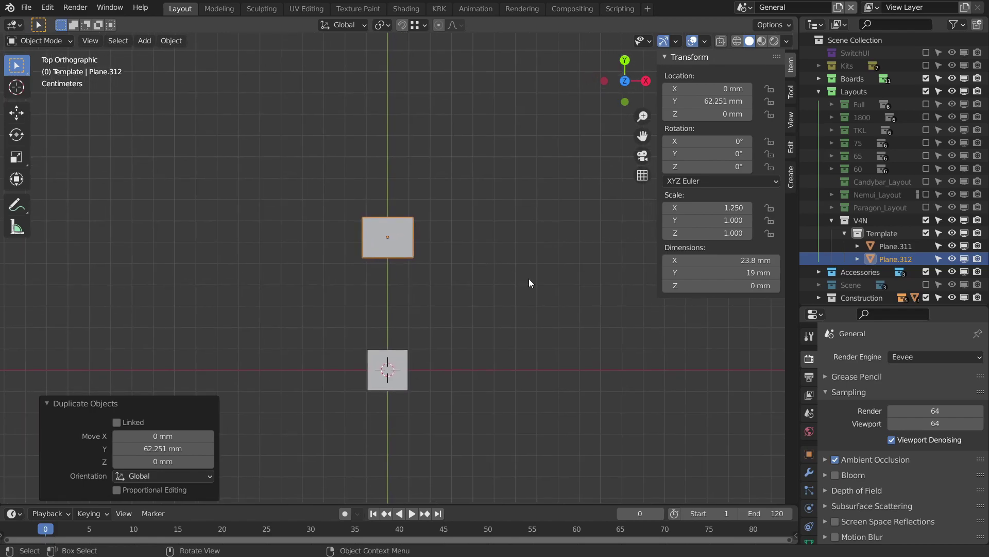
mouse_move(483, 266)
middle_mouse_down("shift")
mouse_move(461, 256)
mouse_move(459, 241)
middle_mouse_up("shift")
mouse_move(500, 286)
middle_mouse_down("shift")
mouse_move(381, 335)
mouse_move(396, 359)
mouse_move(426, 339)
middle_mouse_up("shift")
- Make a linked copy of the square plane and place it near the wide plane
left_click(362, 369)
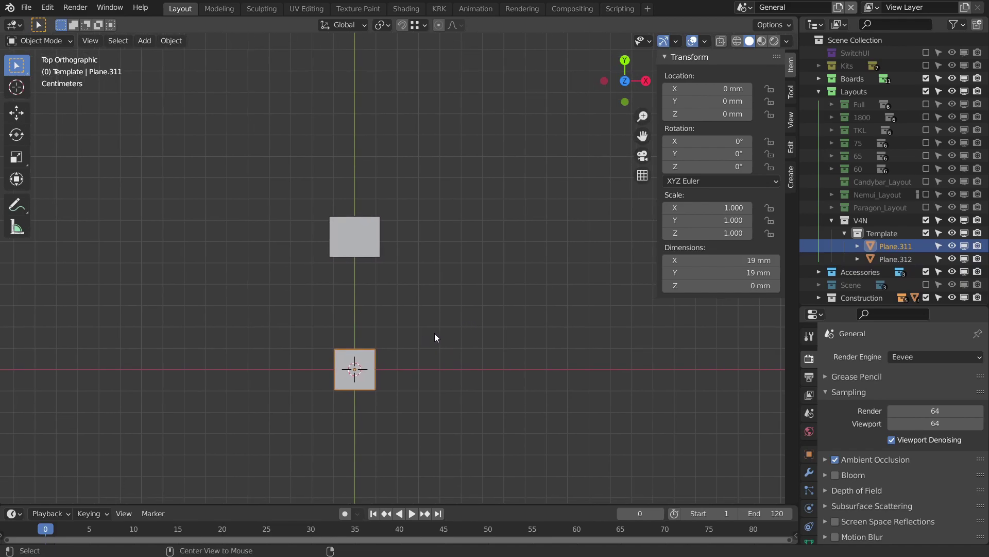
key("alt+d")
left_click(541, 191)
middle_click_drag(513, 217, 533, 261, "shift")
scroll(533, 261, "up", 3)
key("g")
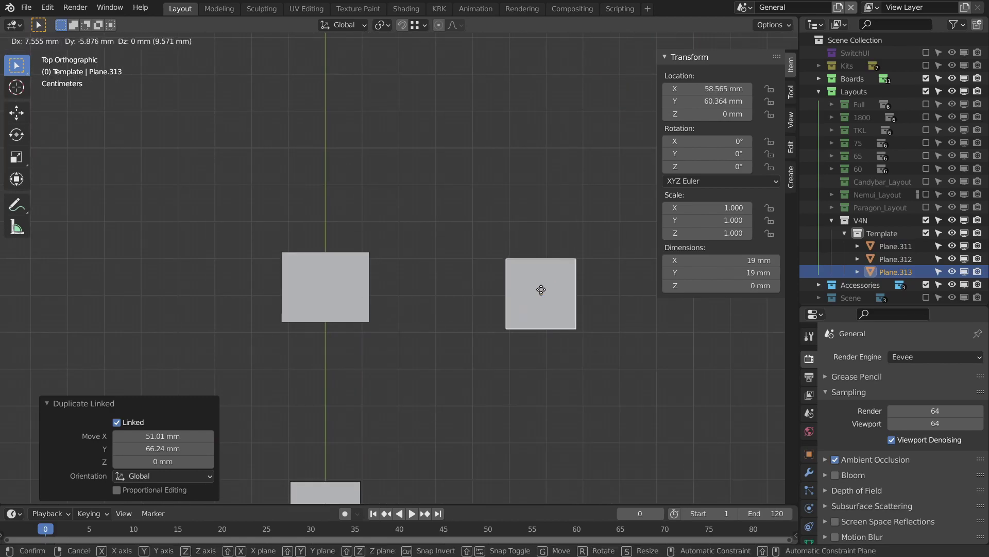
left_click(544, 292)
key("ctrl+shift+Tab")
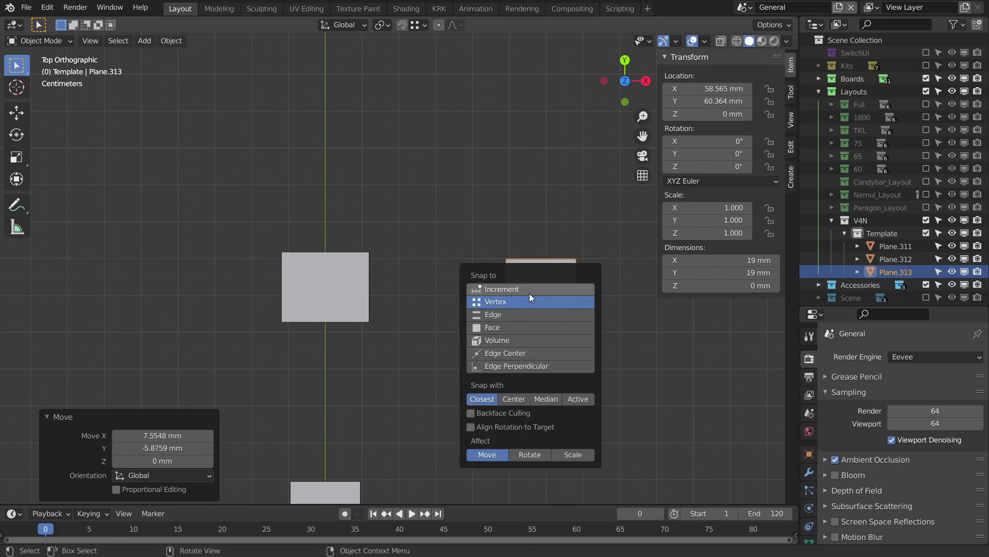
left_click(517, 288)
key("g")
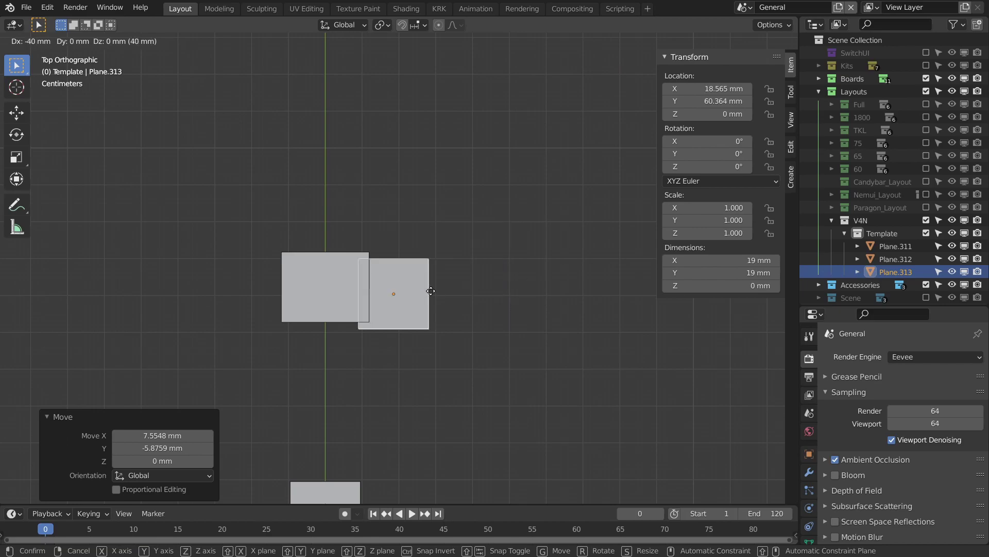
left_click(553, 299)
scroll(560, 298, "down", 2)
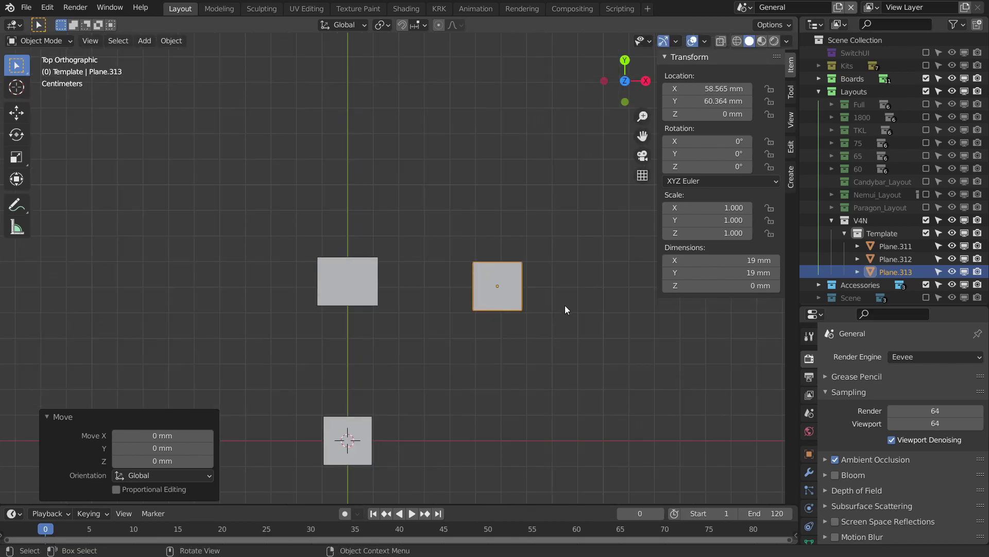
- Set snapping to Vertex and snap the square copy beside the wide plane
middle_click_drag(566, 305, 563, 272, "shift")
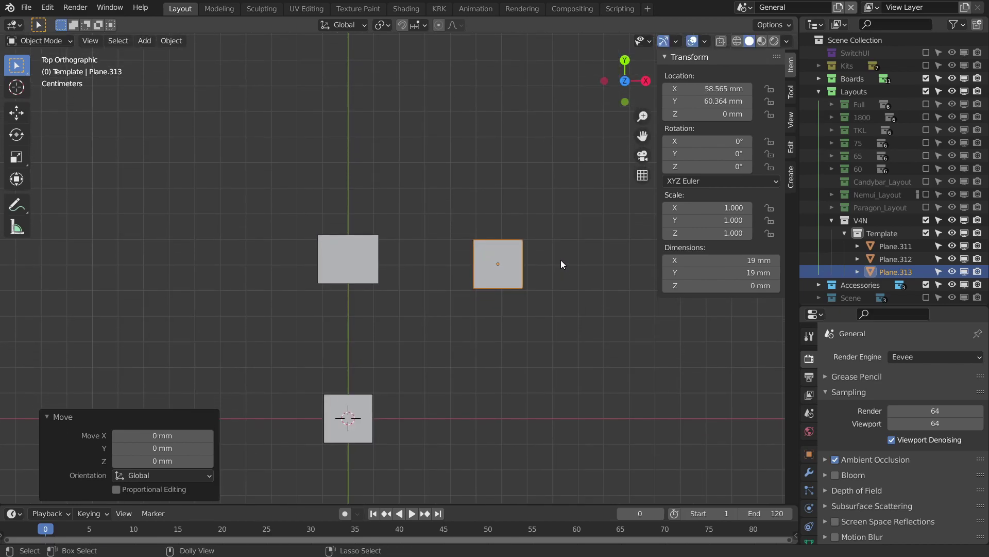
key("ctrl+shift+Tab")
left_click(507, 274)
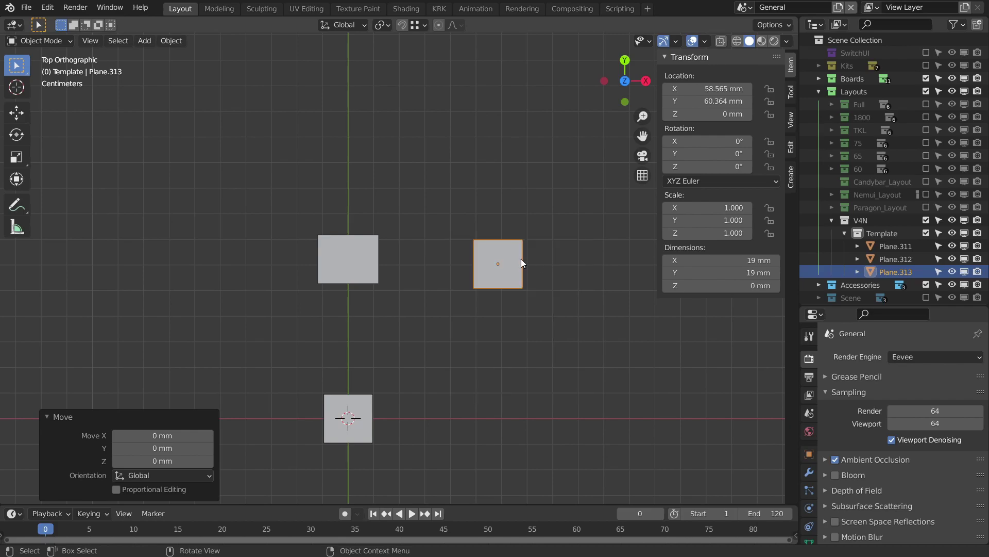
middle_click_drag(511, 276, 523, 280, "shift")
left_click(417, 24)
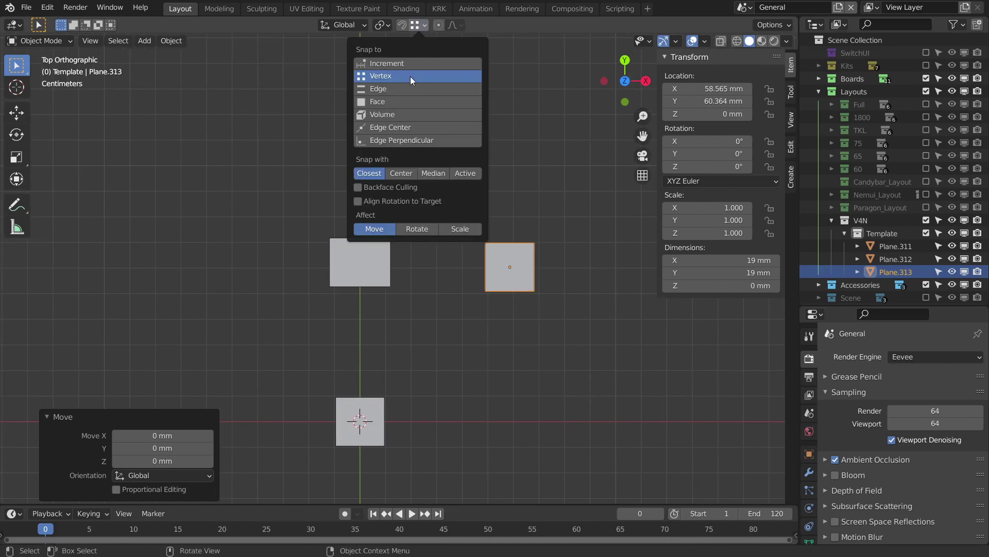
middle_click_drag(543, 245, 536, 251, "shift")
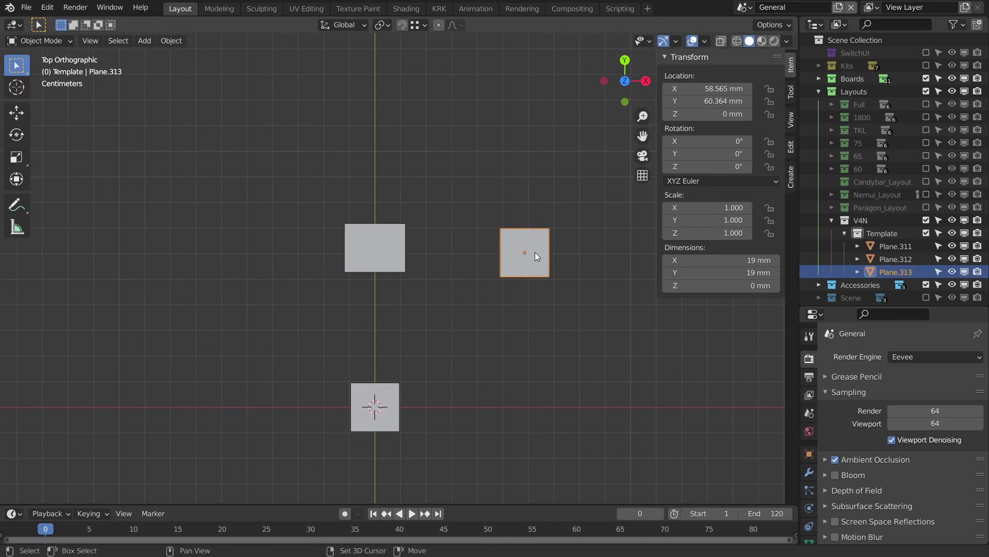
key("g")
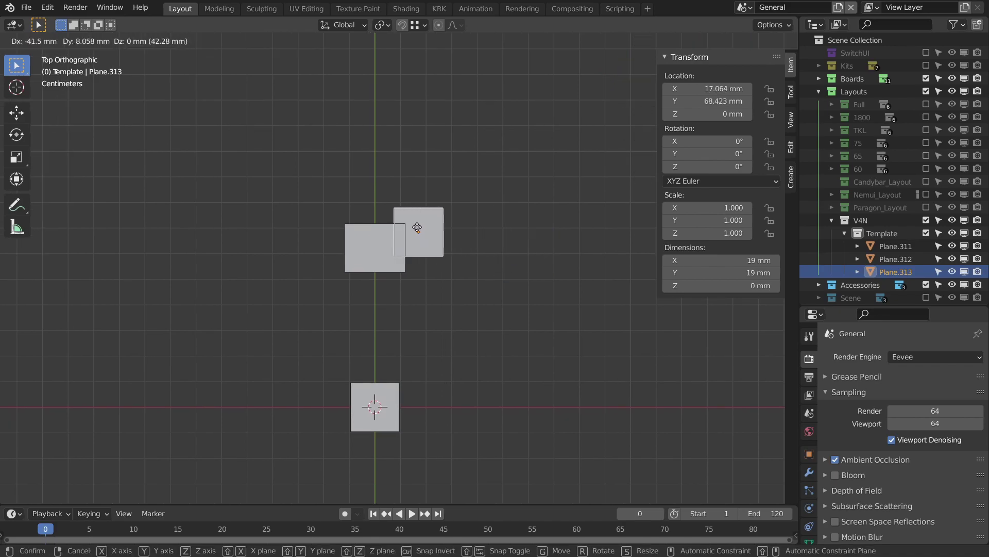
left_click(416, 227)
scroll(522, 283, "down", 2)
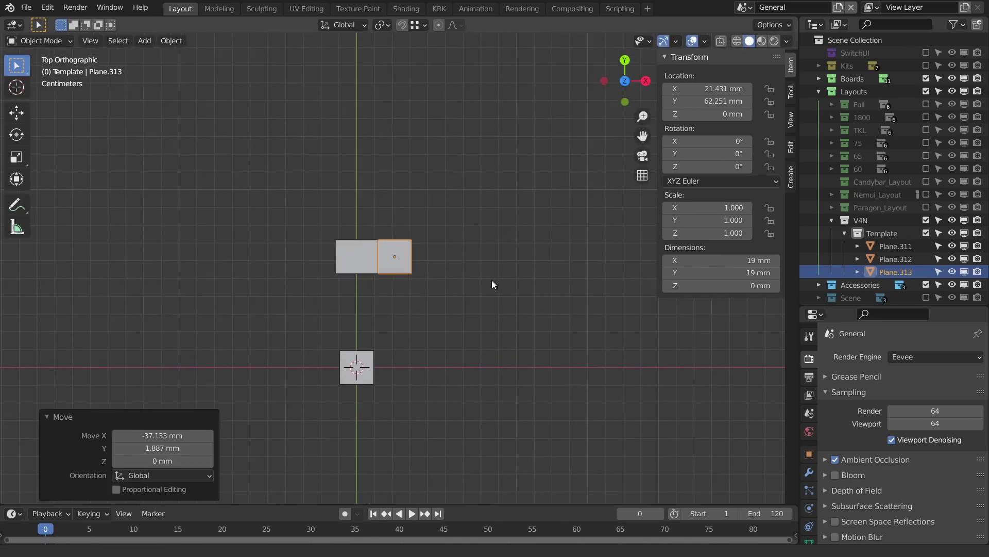
- Make a linked copy of the wide plane and snap it right of the square
left_click(347, 254)
middle_click_drag(437, 265, 417, 250, "shift")
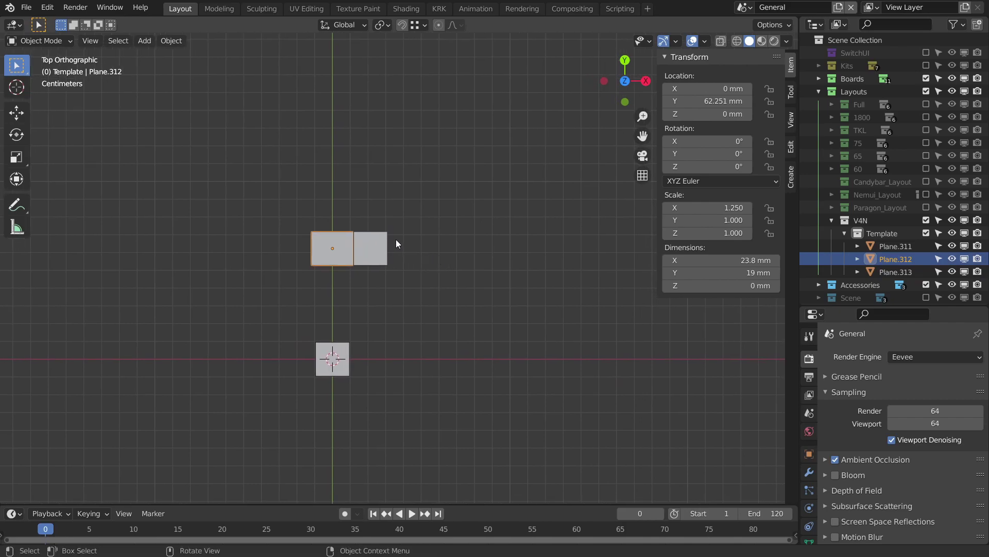
key("alt+d")
key("x")
left_click(430, 248)
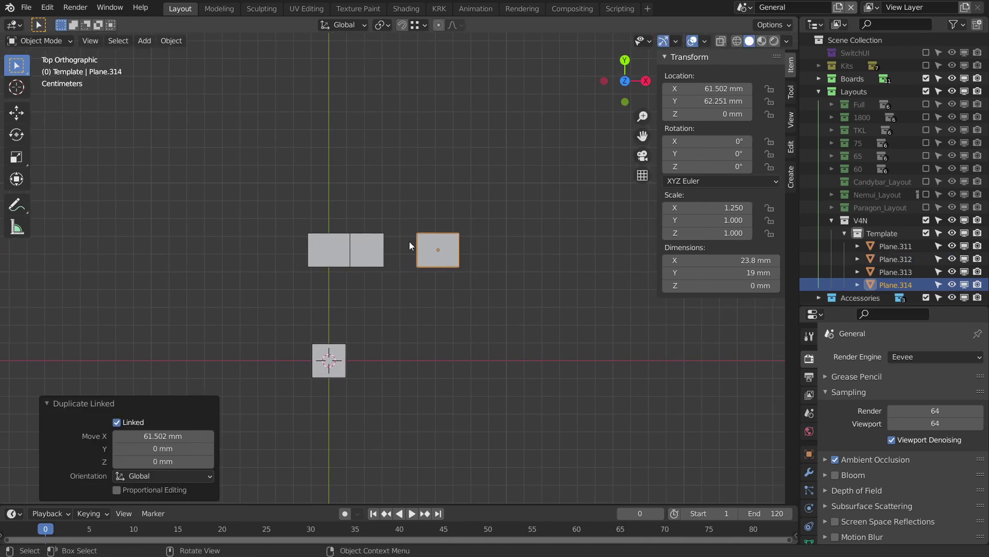
key("g")
key("x")
left_click(391, 240)
middle_click_drag(455, 252, 438, 247, "shift")
left_click(447, 256)
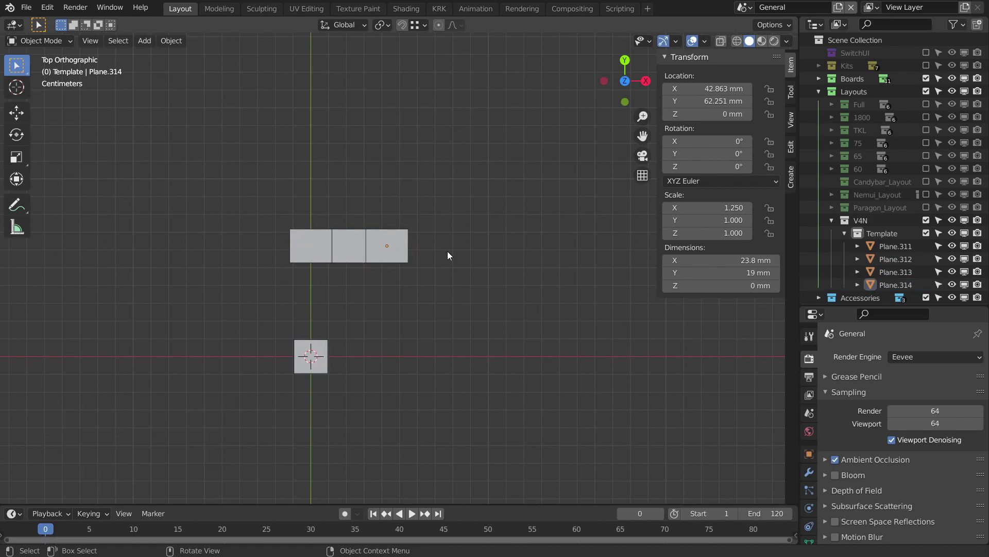
scroll(447, 255, "up", 1)
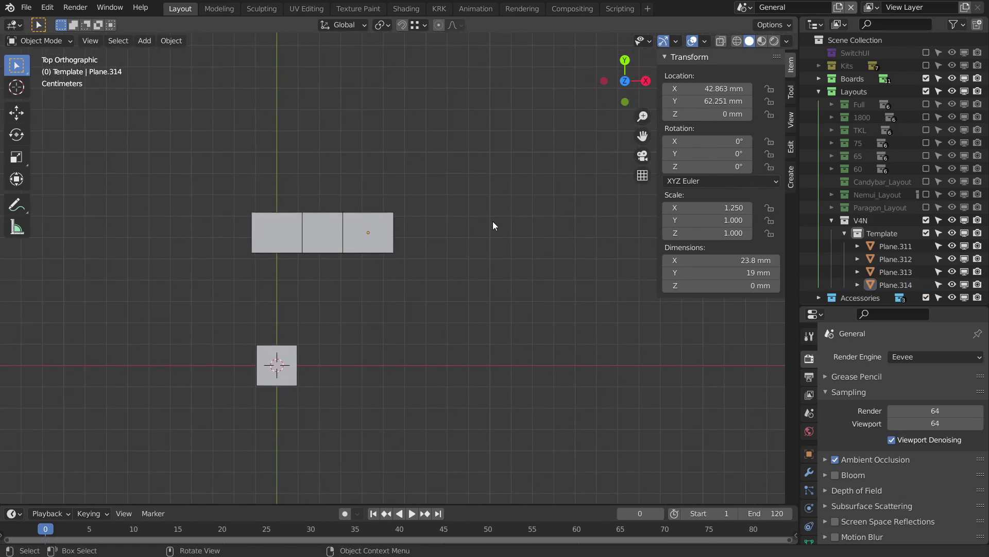
middle_click_drag(492, 226, 444, 223, "shift")
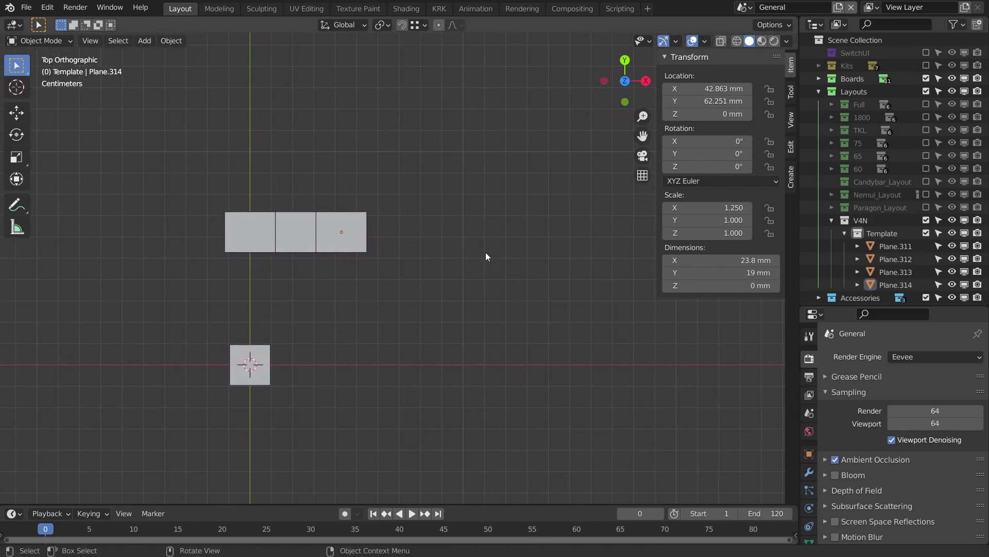
- Duplicate the square plane and scale it 6.25 in X into a 119 mm spacebar
left_click(265, 365)
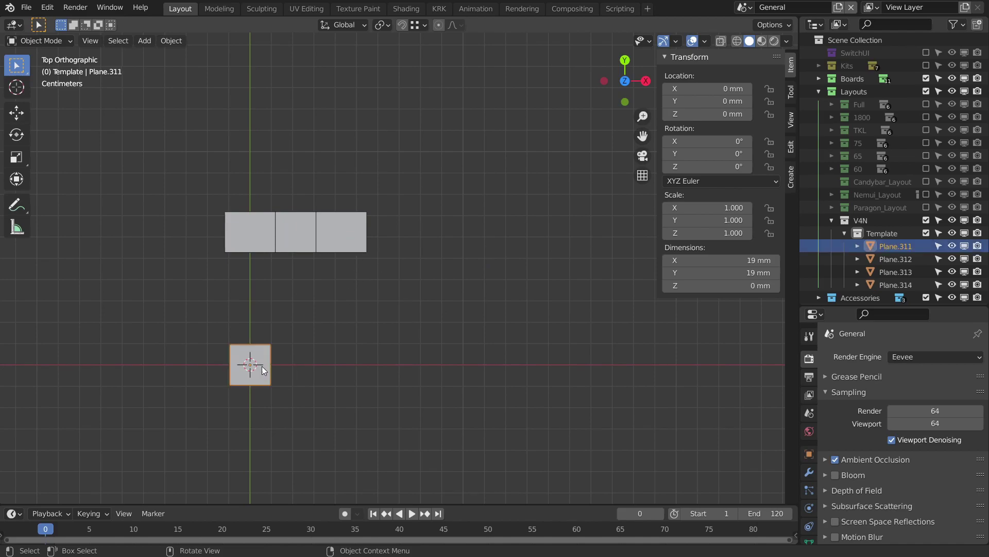
scroll(438, 342, "down", 1)
middle_click_drag(439, 342, 407, 336, "shift")
key("shift+d")
left_click(580, 245)
middle_click_drag(566, 254, 532, 282, "shift")
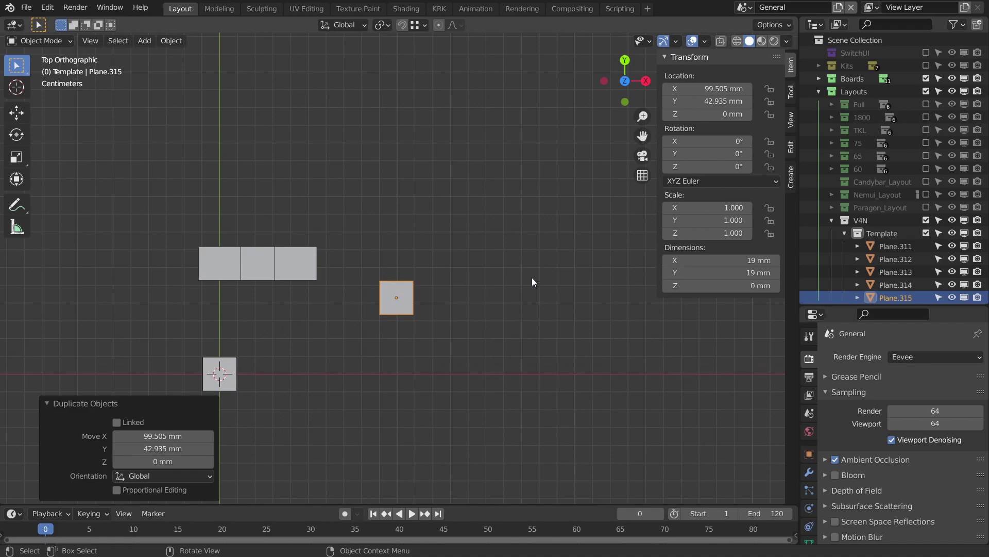
type("sx")
type("6.25")
key("Return")
- Move the 119 mm spacebar plane until it sits against the left blocks
middle_click_drag(459, 288, 519, 300, "shift")
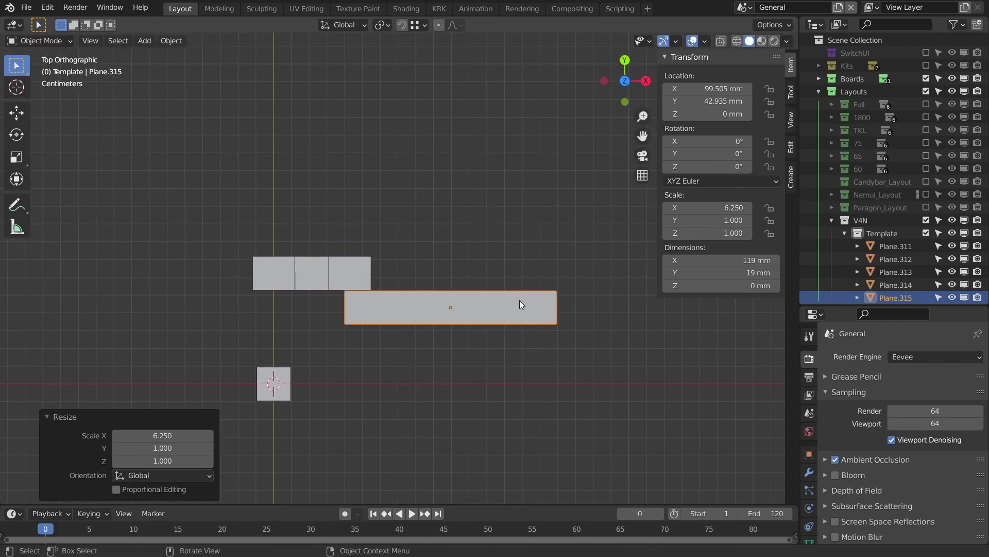
key("g")
left_click(554, 294)
middle_click_drag(443, 298, 447, 286, "shift")
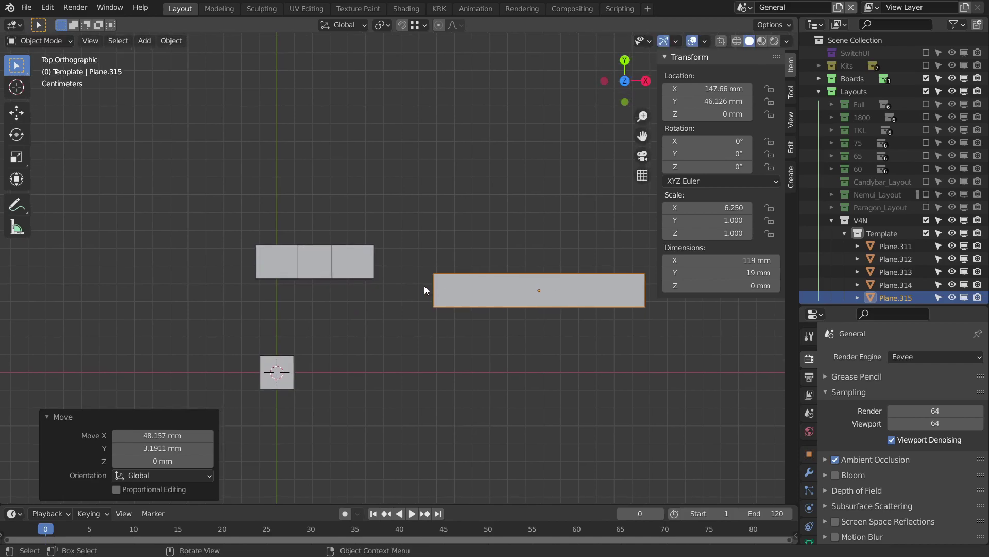
key("g")
left_click(385, 251)
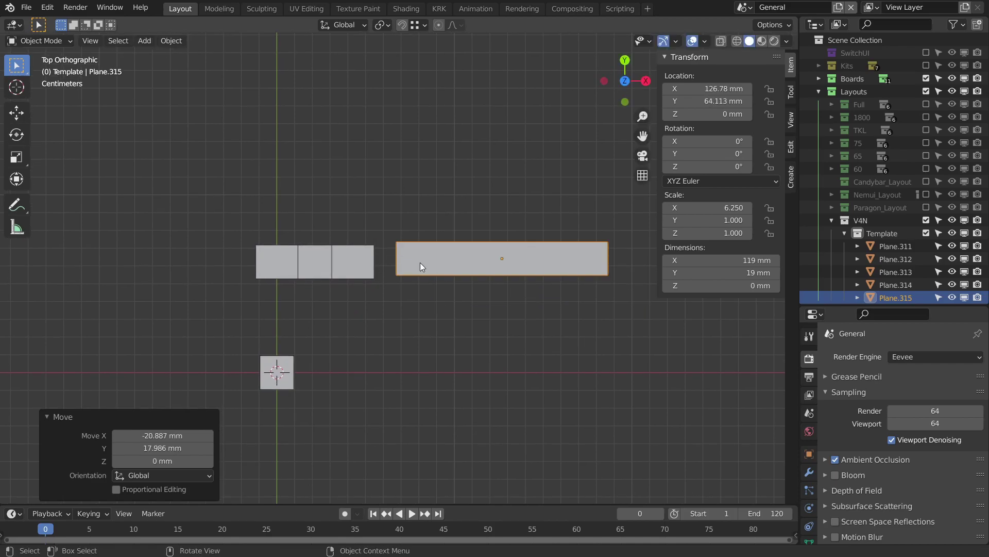
key("g")
left_click(378, 252)
scroll(515, 290, "down", 2)
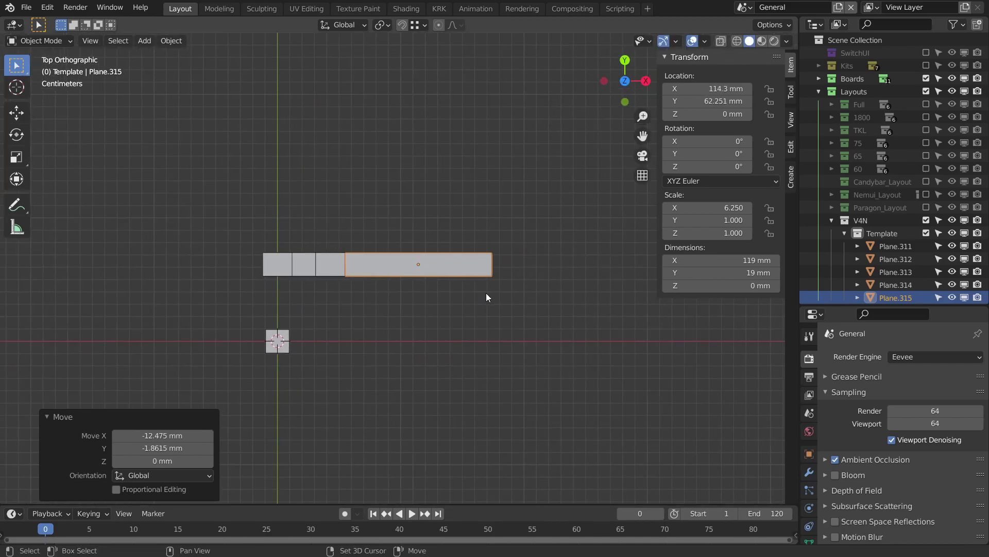
- Place a linked copy of the small key plane at the long key's right end
middle_click_drag(489, 293, 454, 279, "shift")
scroll(491, 289, "up", 1)
left_click(265, 268)
key("alt+d")
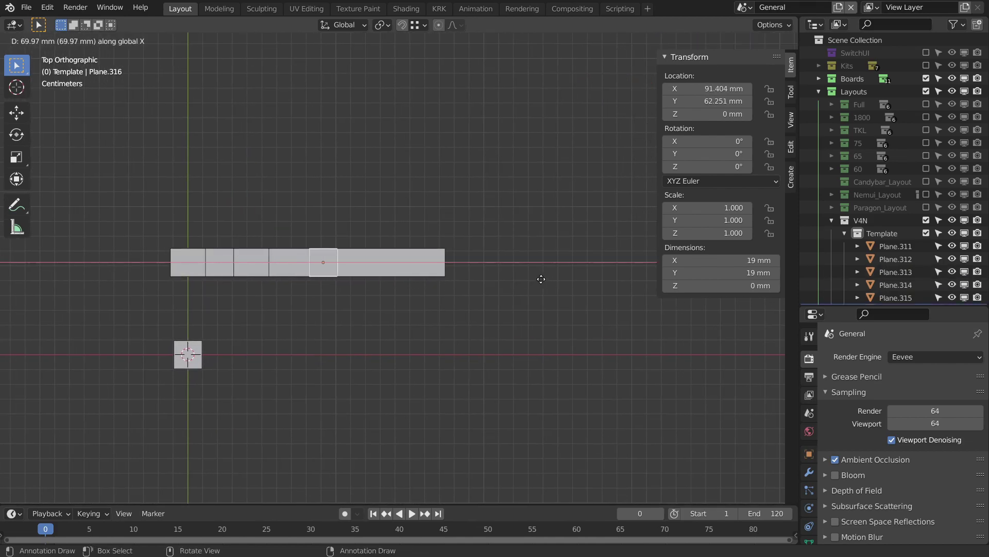
left_click(508, 267)
middle_click_drag(508, 264, 475, 266, "shift")
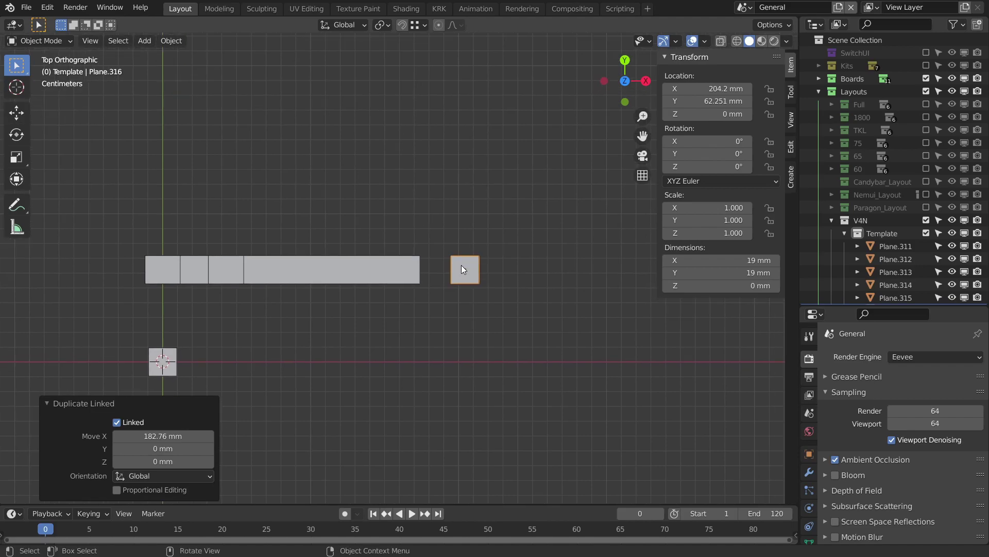
key("g")
left_click(425, 263)
scroll(432, 269, "up", 1)
scroll(441, 276, "up", 1)
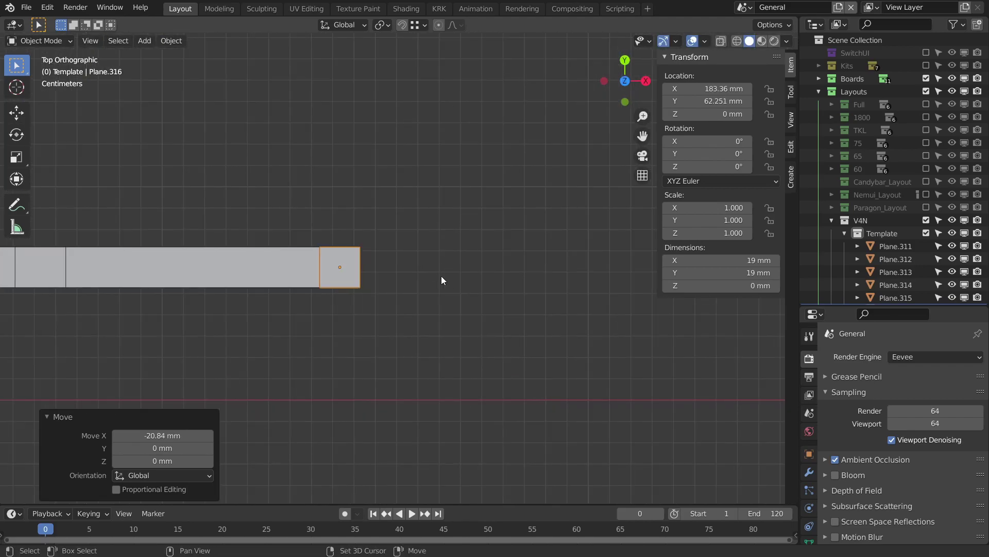
- Add two more copies at 19.05 mm steps, ending at X 221.46 mm
middle_click_drag(434, 278, 440, 274, "shift")
key("shift+d")
type("x19.05")
key("Return")
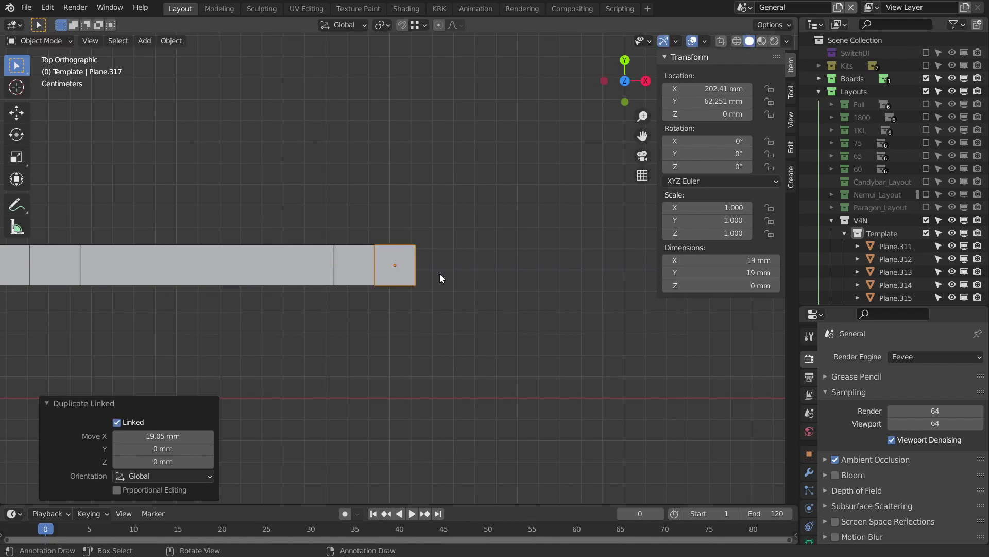
key("shift+r")
middle_click_drag(483, 278, 551, 296, "shift")
scroll(526, 276, "down", 1)
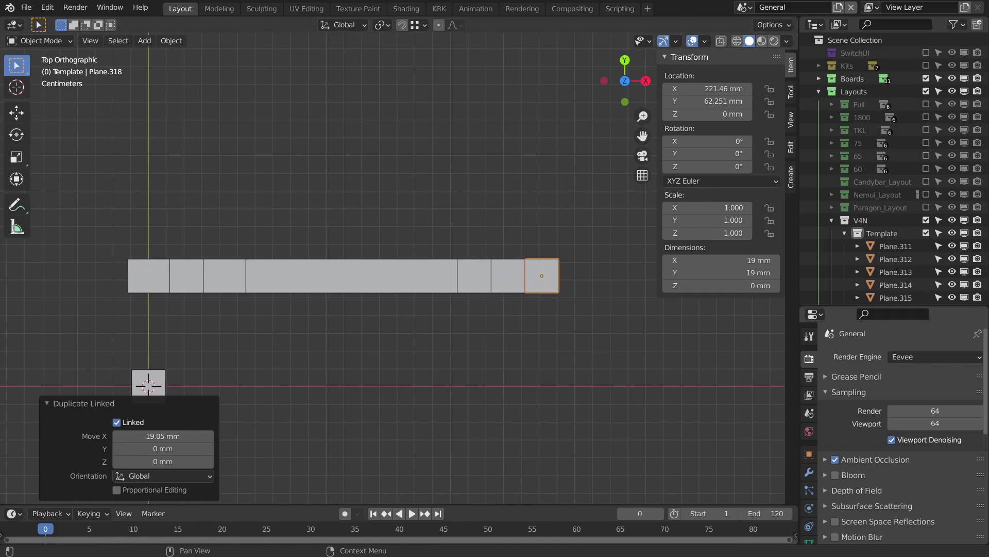
- Copy the last key 19.05 mm up along Y to start the upper row
mouse_move(559, 331)
middle_mouse_down()
mouse_move(543, 327)
mouse_move(572, 337)
mouse_move(583, 311)
middle_mouse_up()
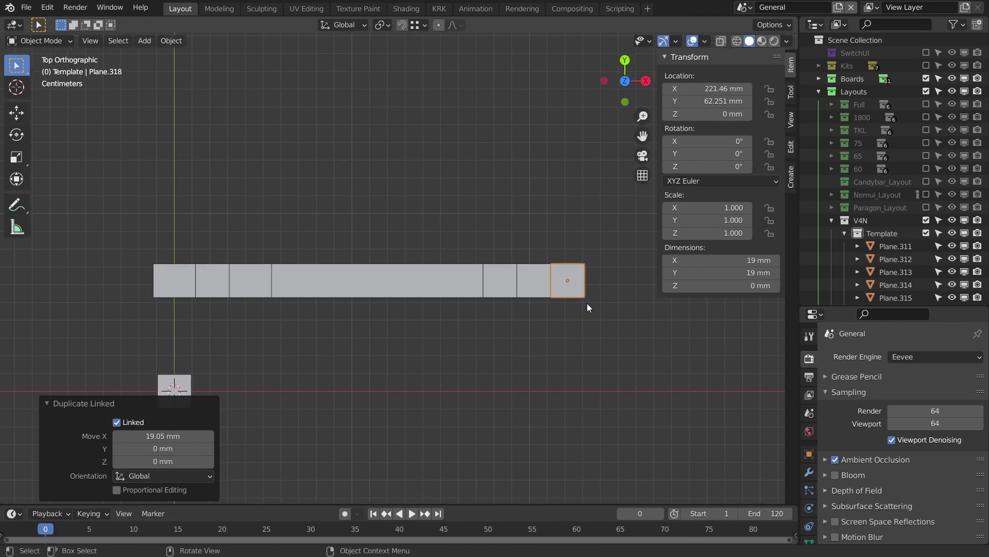
key("alt+d")
type("y19.05")
key("Return")
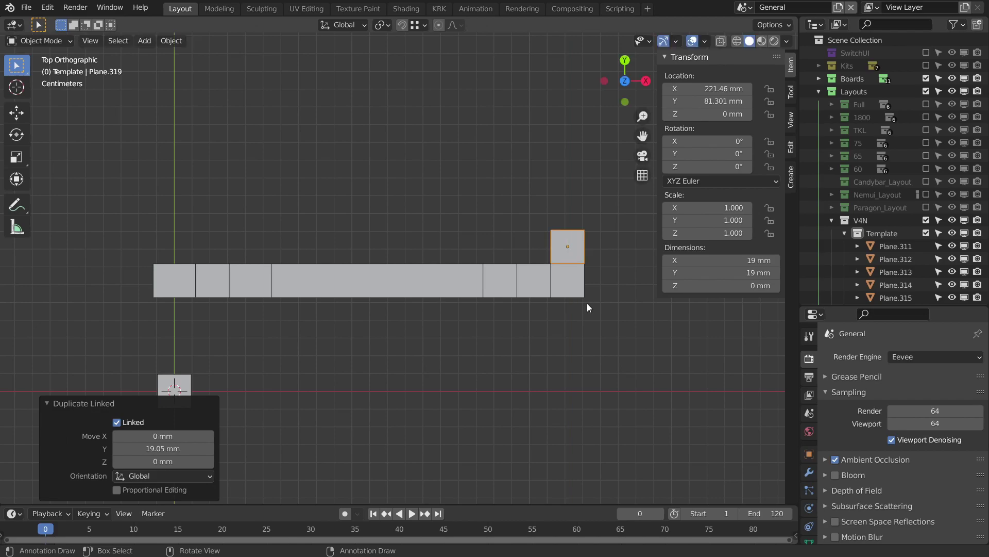
scroll(586, 302, "up", 2)
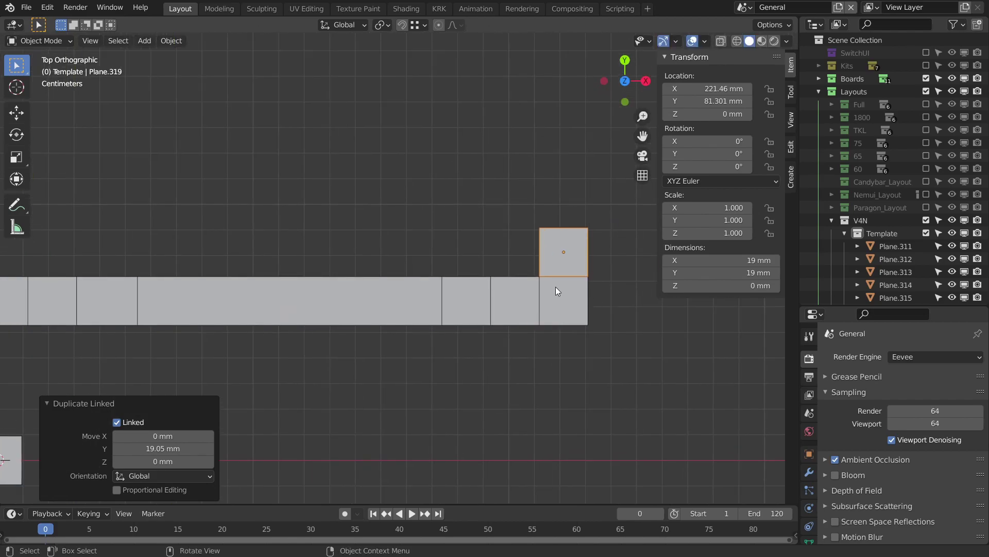
scroll(585, 280, "down", 1)
- Repeat linked copies at -19.05 mm in X along the upper row to X 30.956 mm
middle_click_drag(544, 291, 563, 287, "shift")
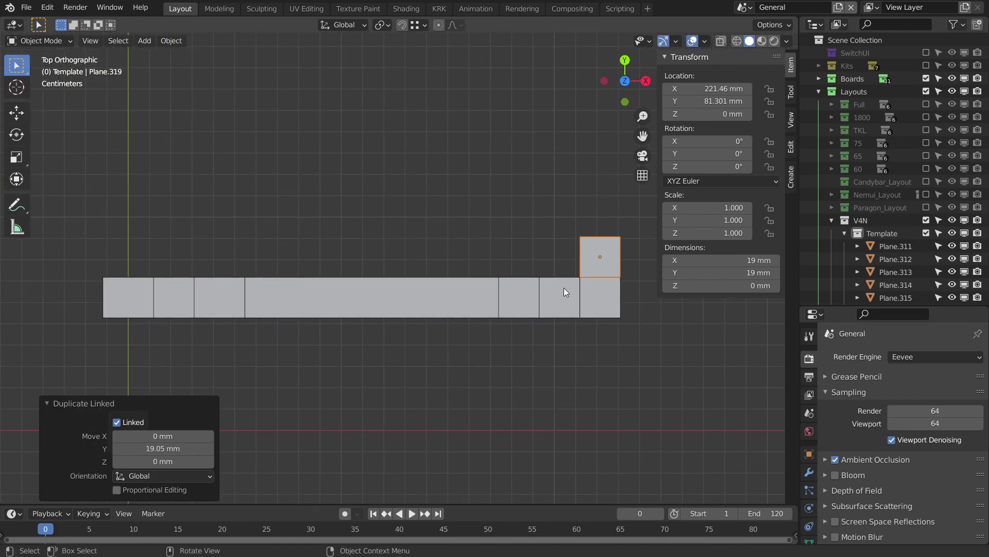
key("alt+d")
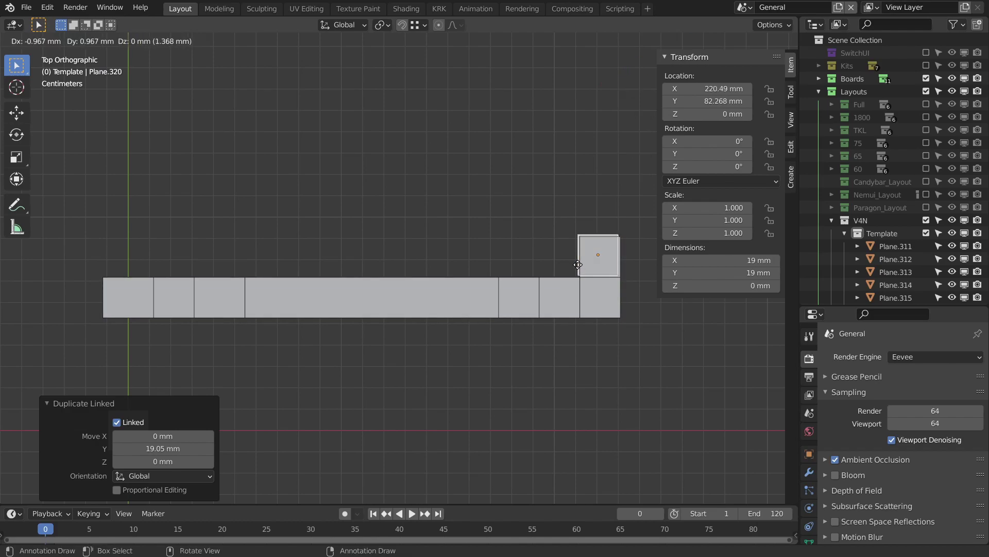
type("x")
type("19.")
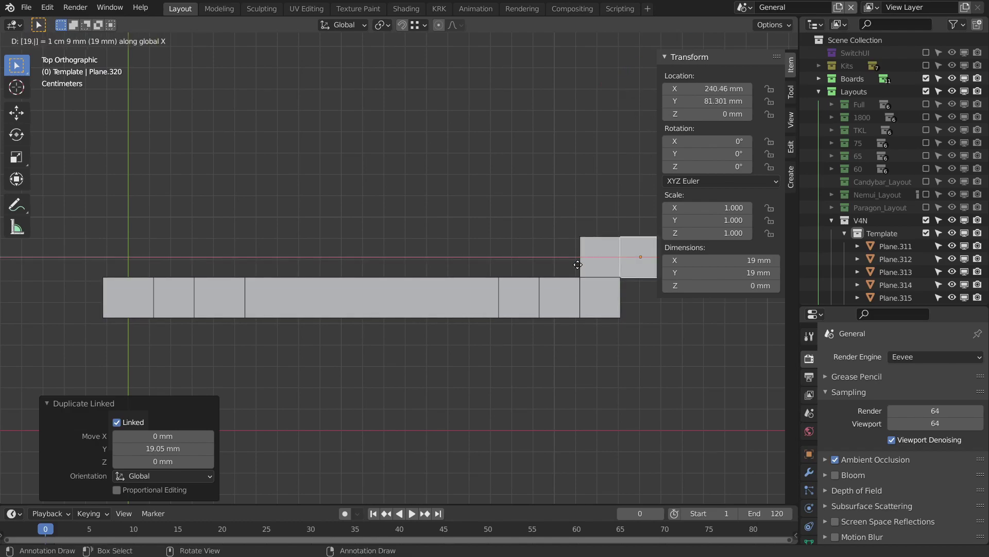
type("05-")
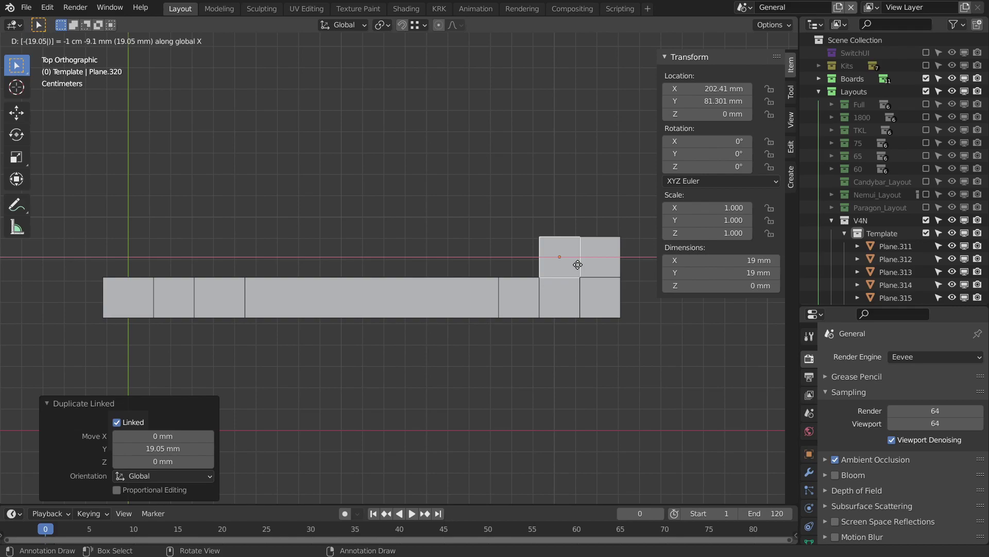
key("Return")
scroll(598, 301, "down", 1)
scroll(600, 305, "down", 1)
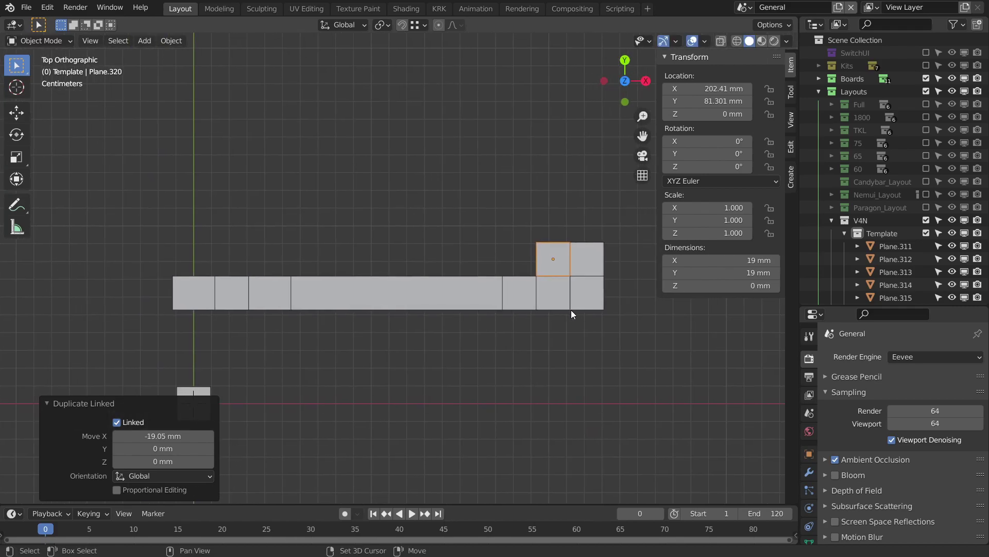
key("shift+r")
key("shift+r")
key("shift+r")
key("shift+r")
key("shift+r")
key("shift+r")
key("shift+r")
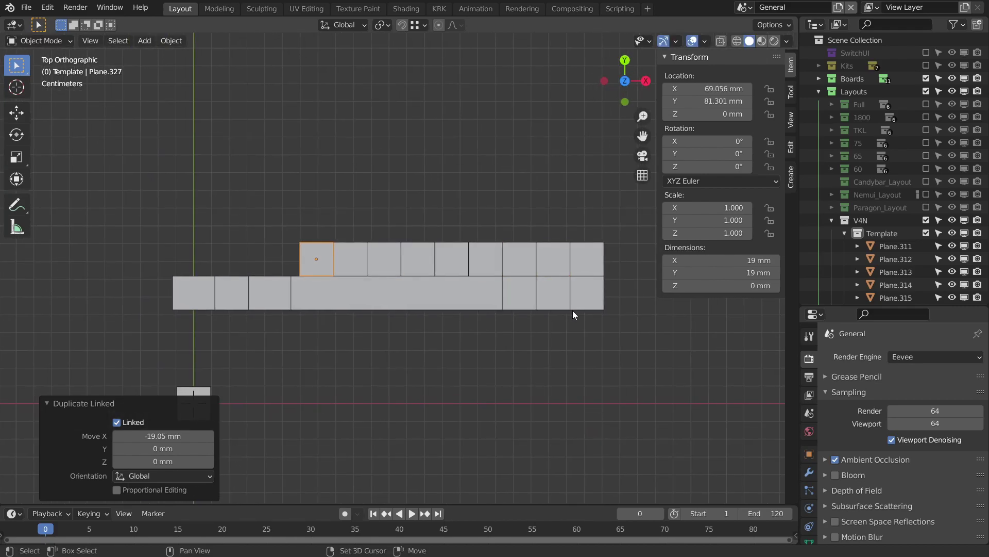
key("shift+r")
key("shift+r")
scroll(458, 279, "down", 5, "ctrl")
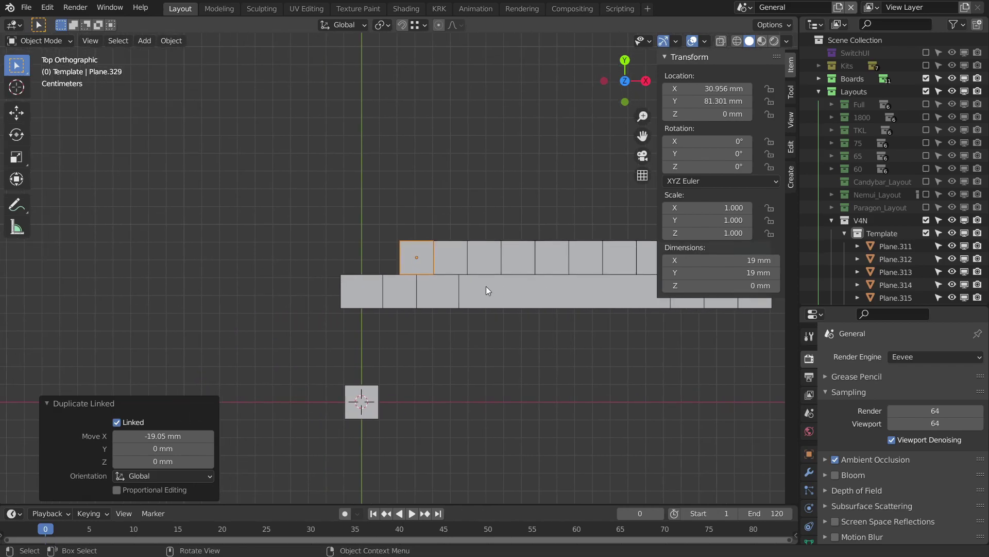
scroll(546, 297, "down", 1, "ctrl")
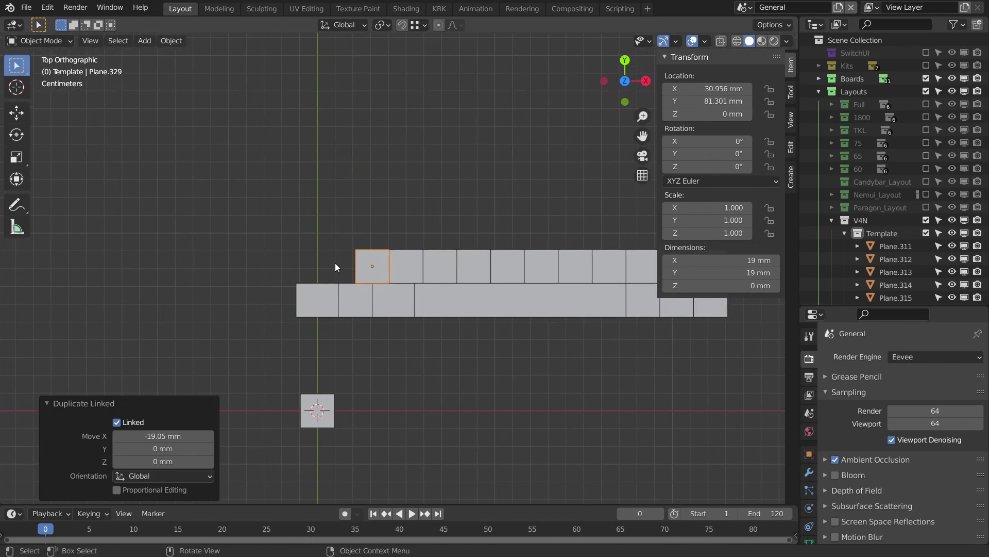
scroll(373, 300, "down", 1, "ctrl")
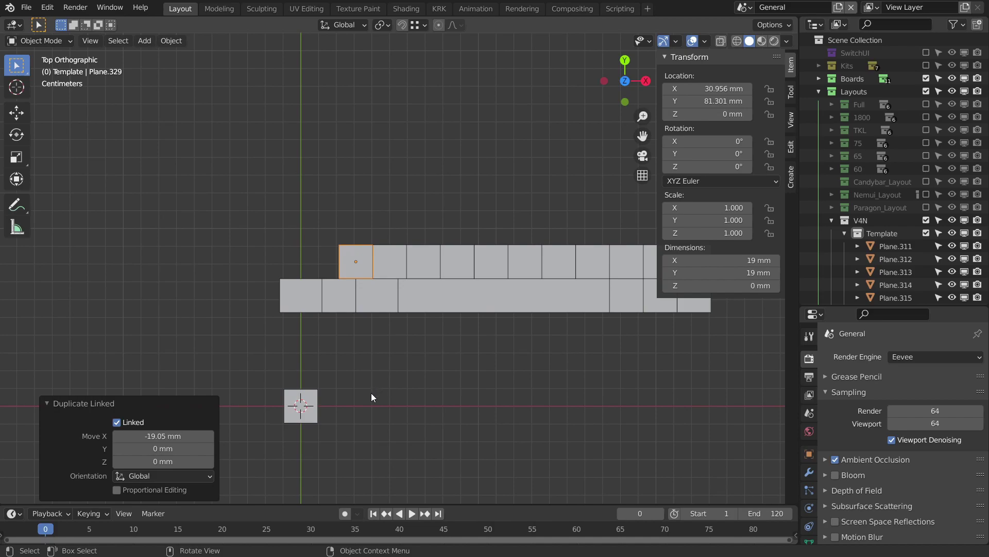
- Duplicate the origin plane and widen it to 1.75 in X (33.3 mm)
left_click(304, 400)
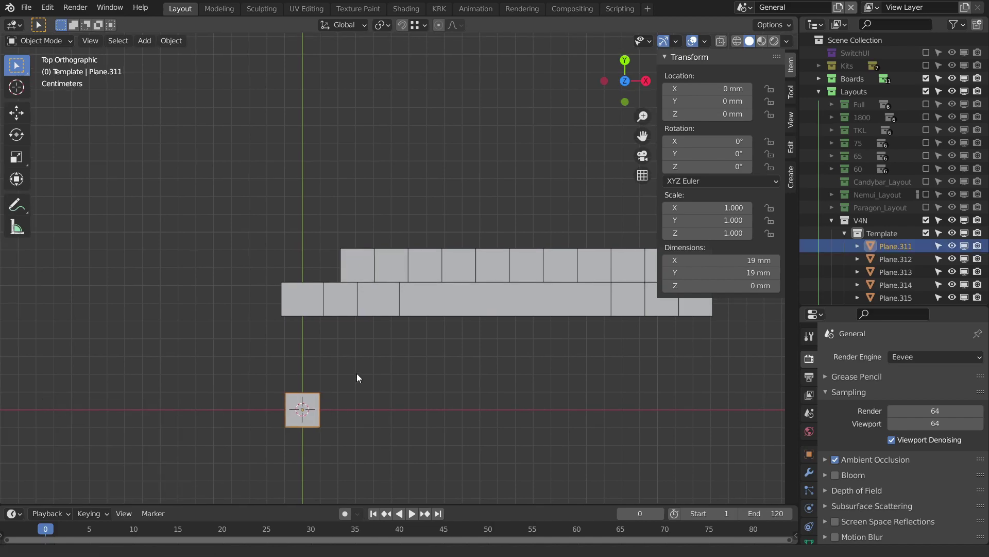
scroll(356, 376, "down", 1, "ctrl")
scroll(397, 389, "down", 1, "ctrl")
key("shift+d")
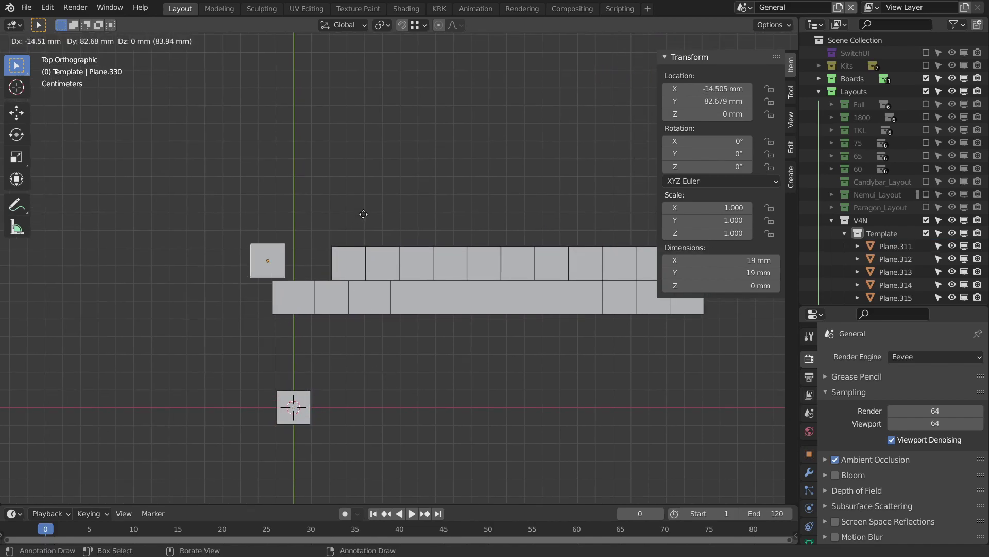
left_click(367, 212)
type("sx")
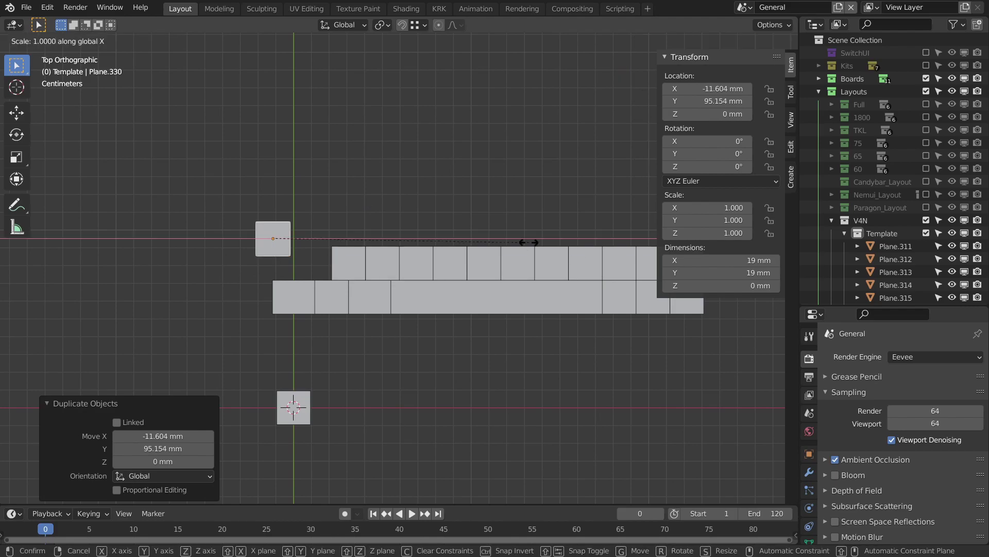
type("1.7")
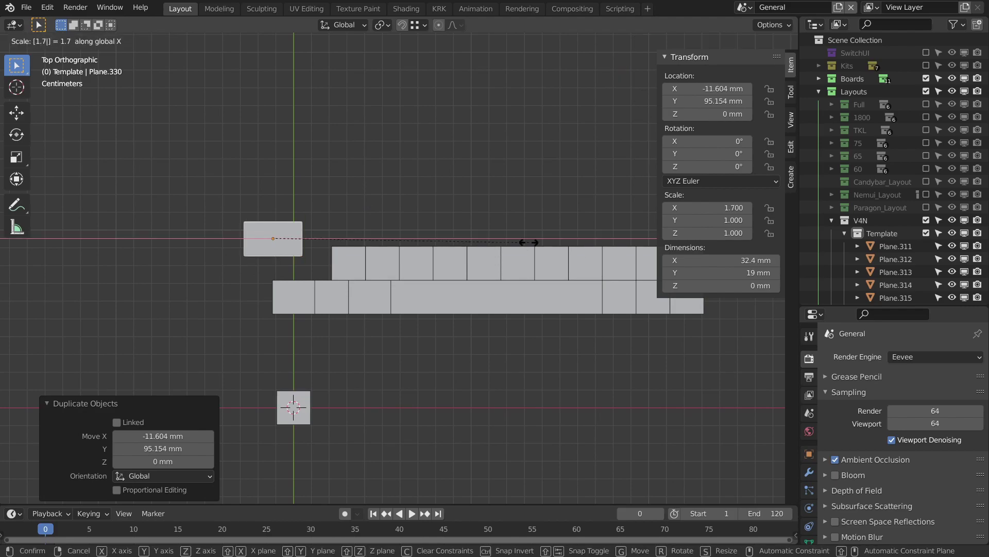
type("5")
key("Return")
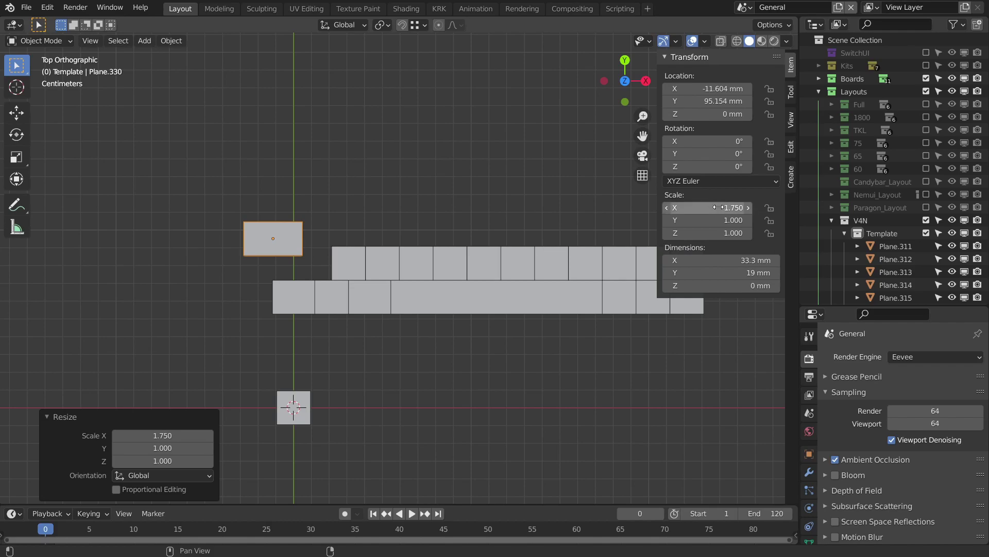
scroll(562, 337, "down", 1)
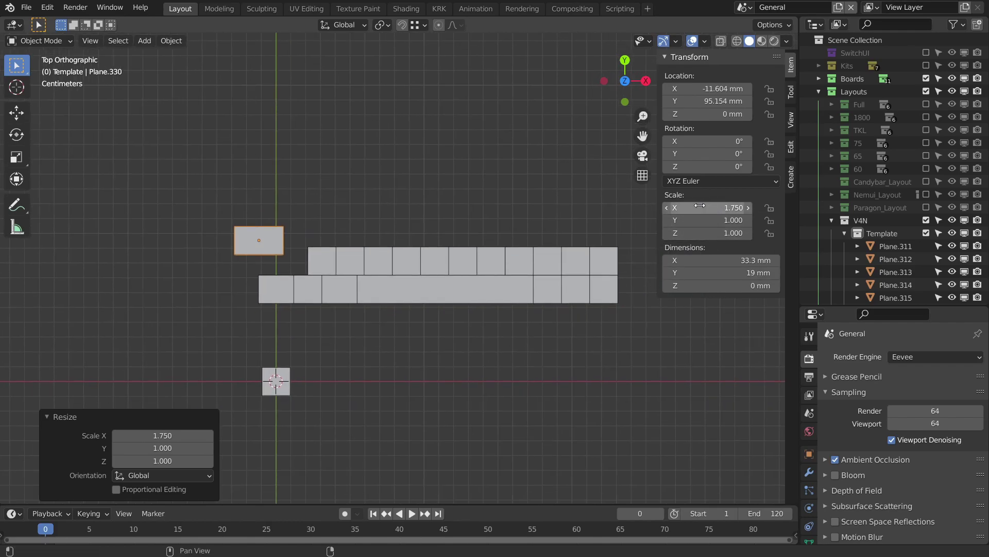
- Move the wide key to the upper row's left end at X 4.7625, Y 81.301 mm
middle_click_drag(478, 285, 495, 292, "shift")
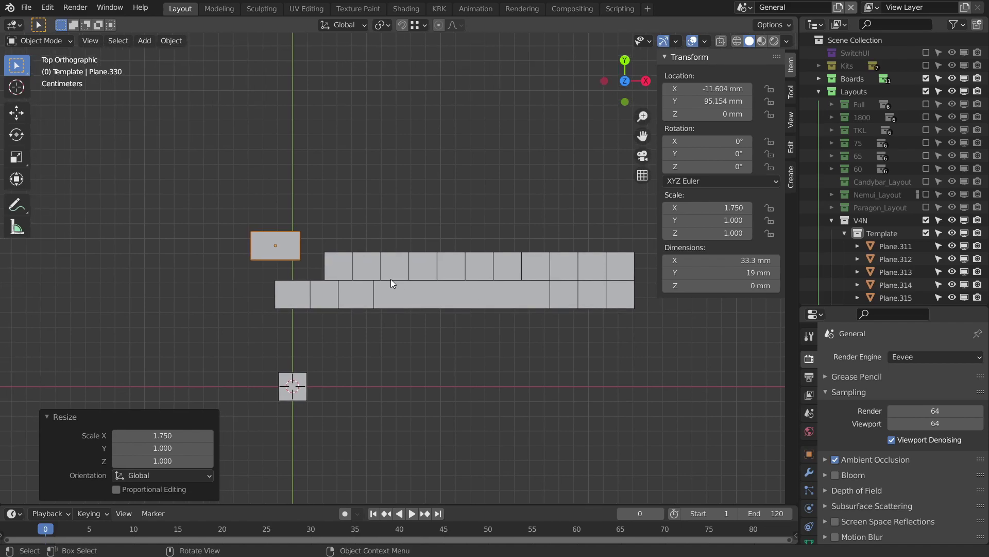
scroll(381, 277, "up", 3)
middle_click_drag(361, 273, 409, 267, "shift")
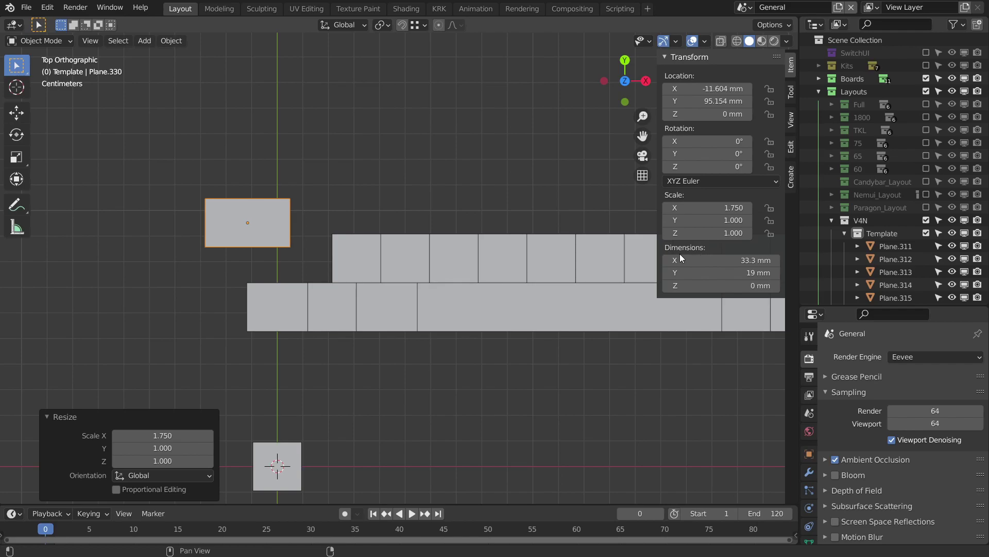
middle_click_drag(432, 295, 458, 283, "shift")
key("g")
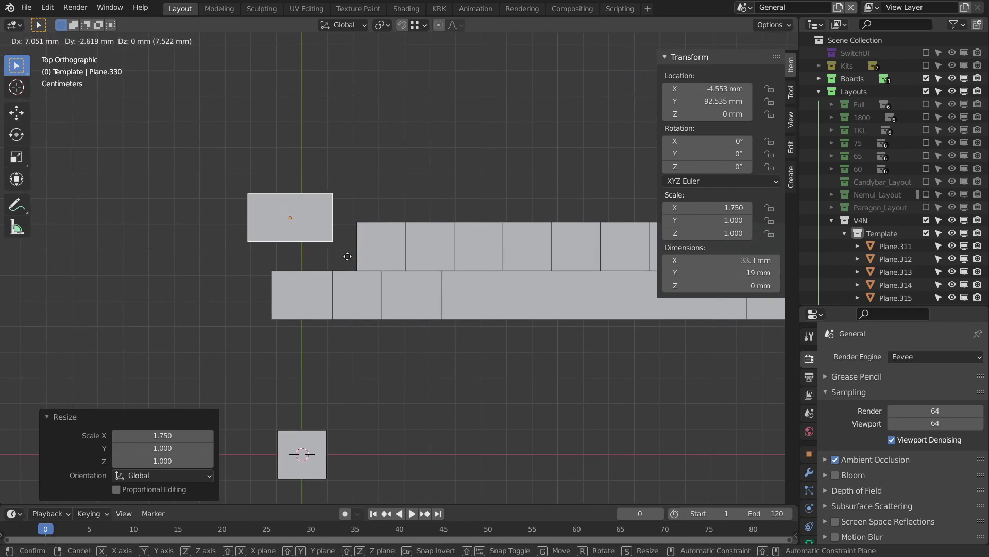
left_click(353, 264)
scroll(354, 263, "down", 3)
middle_click_drag(429, 284, 409, 322, "shift")
left_click(409, 326)
scroll(313, 255, "up", 1)
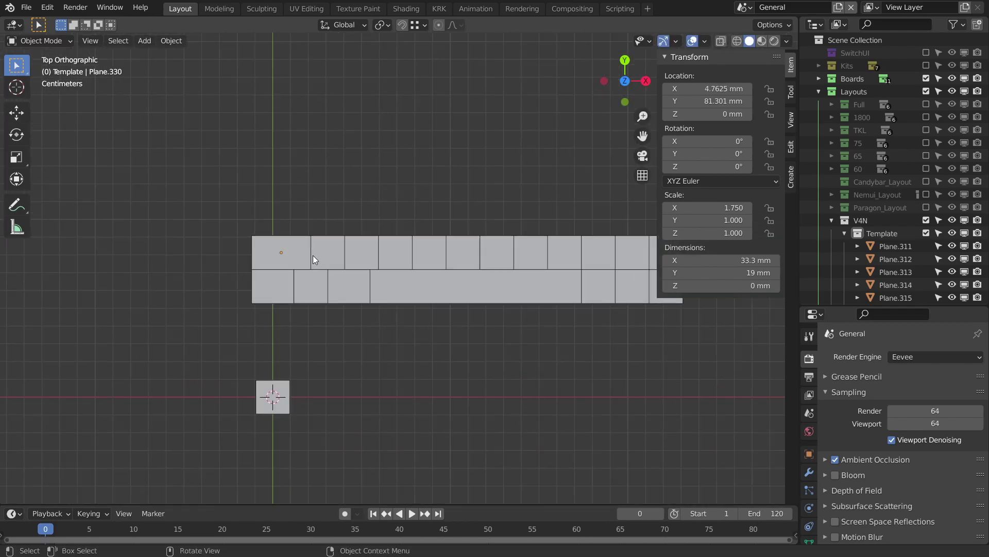
scroll(288, 251, "up", 1)
middle_click_drag(288, 251, 321, 270, "shift")
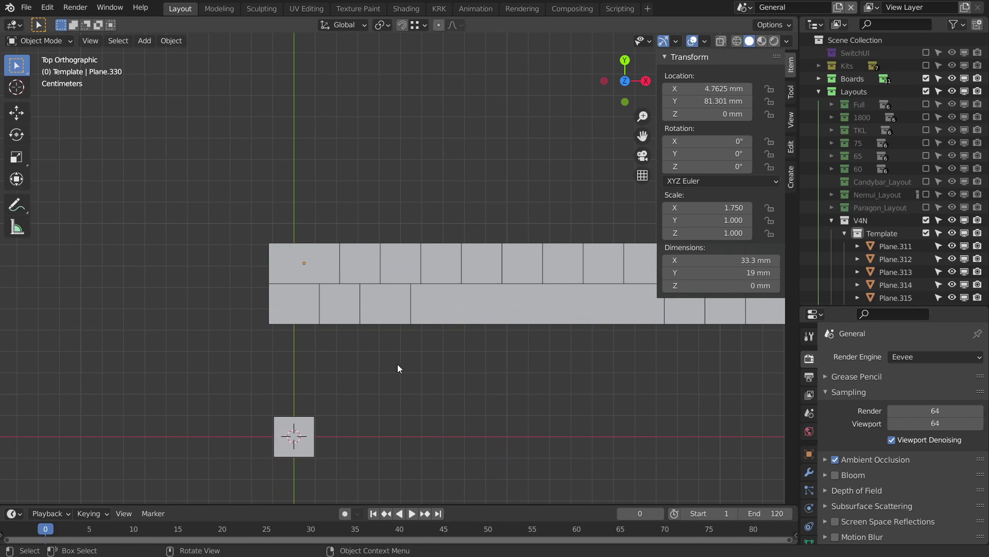
- Place a copy of the bottom-left key at the left edge above the two rows
middle_click_drag(403, 367, 423, 345, "shift")
left_click(292, 416)
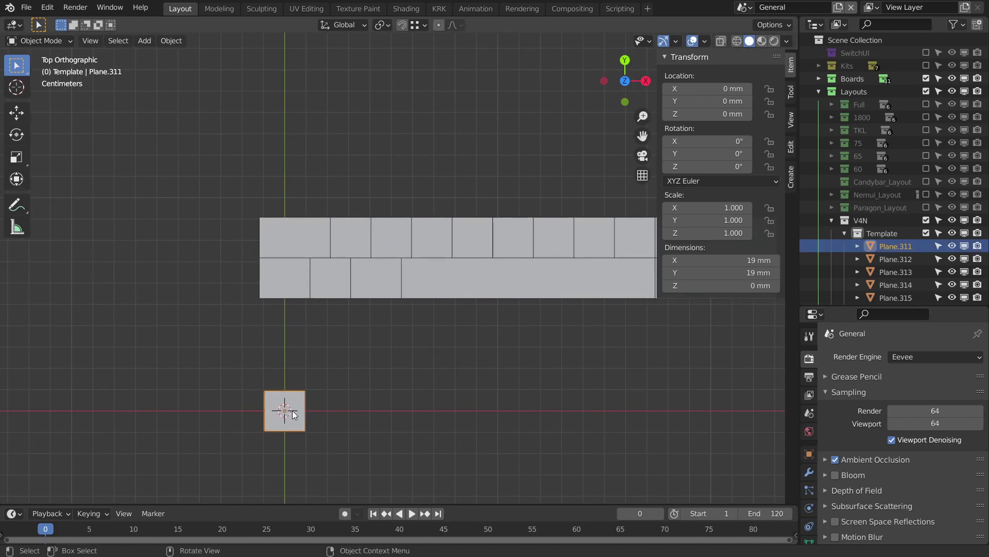
middle_click_drag(375, 366, 373, 390, "shift")
middle_click_drag(284, 318, 301, 373, "shift")
left_click(301, 376)
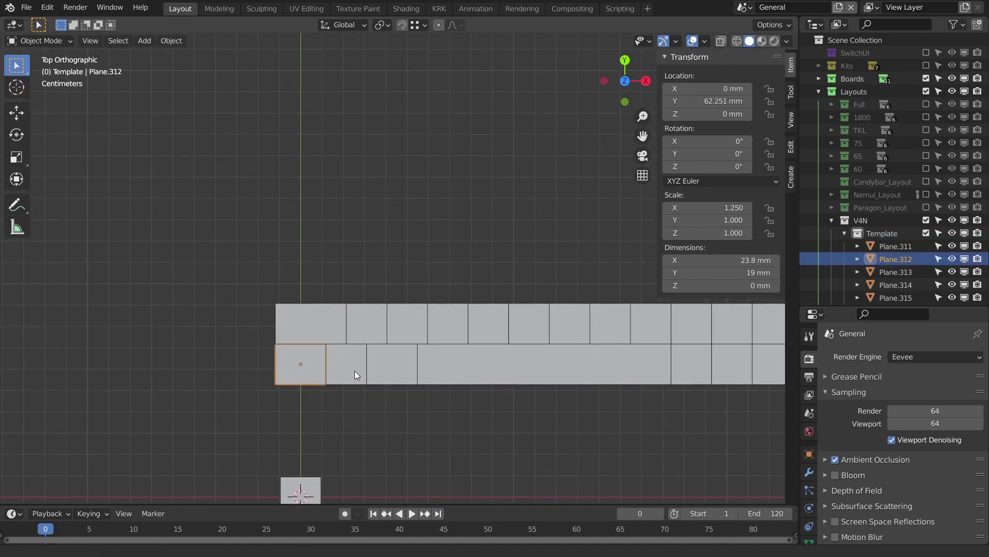
middle_click_drag(353, 354, 361, 380, "shift")
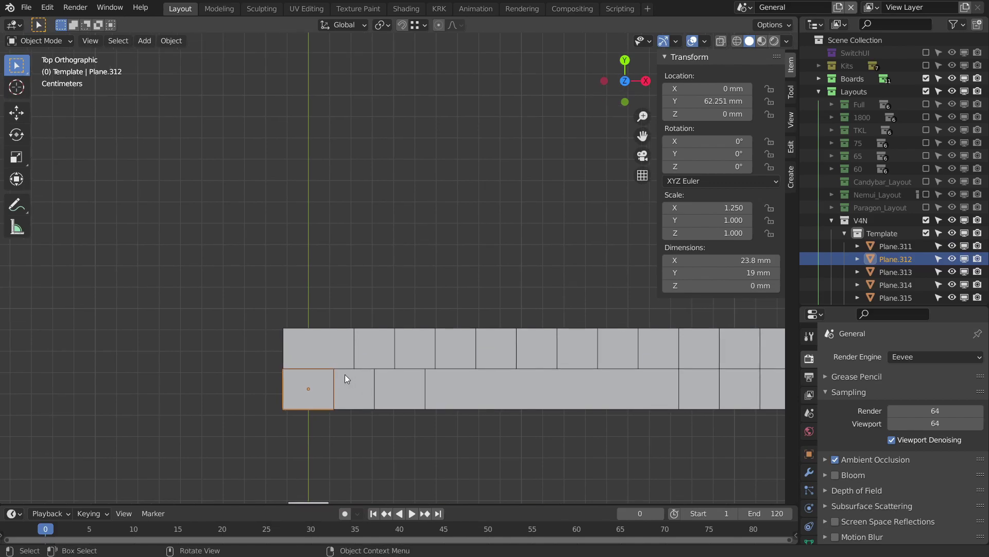
key("alt+d")
left_click(399, 246)
key("g")
left_click(288, 326)
scroll(426, 301, "down", 1)
- Place a single-width key copy next to the new row's first key
mouse_move(426, 301)
middle_mouse_down("shift")
mouse_move(378, 284)
mouse_move(388, 281)
middle_mouse_up("shift")
left_click(305, 309)
key("alt+d")
left_click(428, 276)
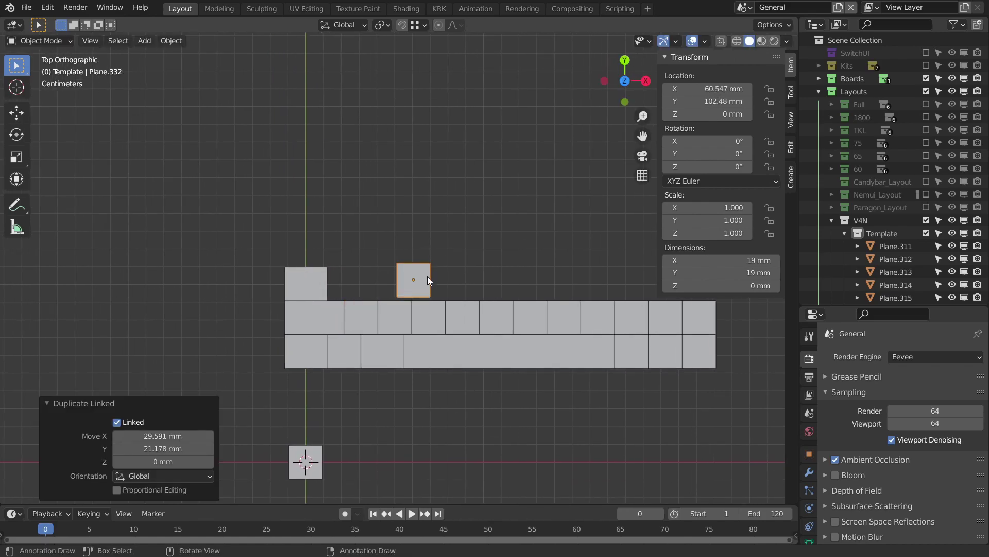
key("g")
left_click(399, 272)
scroll(399, 271, "up", 2)
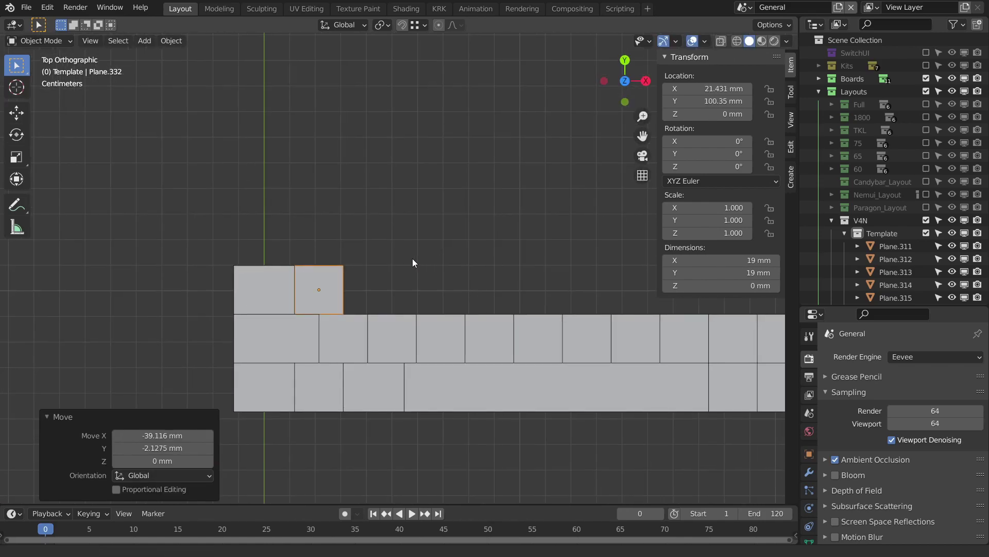
scroll(411, 258, "down", 1)
- Extend the new row at Y 100.35 mm with repeated 19.05 mm key duplicates
middle_click_drag(463, 257, 449, 243, "shift")
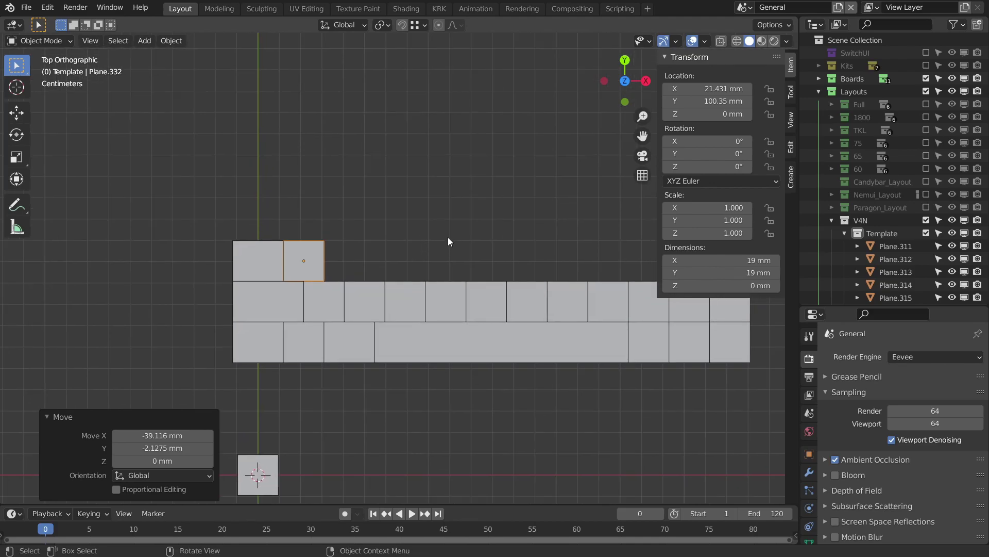
key("shift+d")
type("x")
type("19.05")
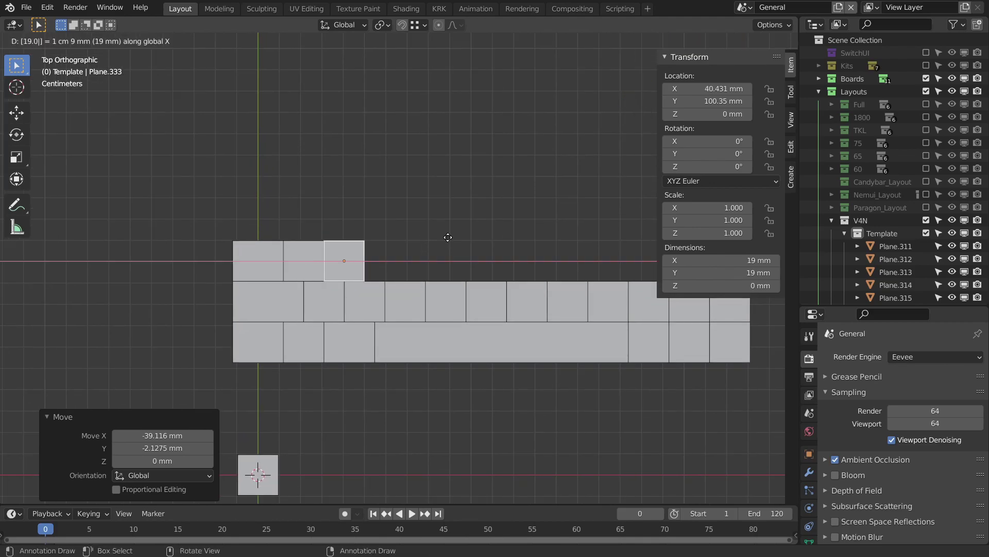
key("Return")
key("shift+r")
key("shift+r")
key("shift+r")
key("shift+r")
key("shift+r")
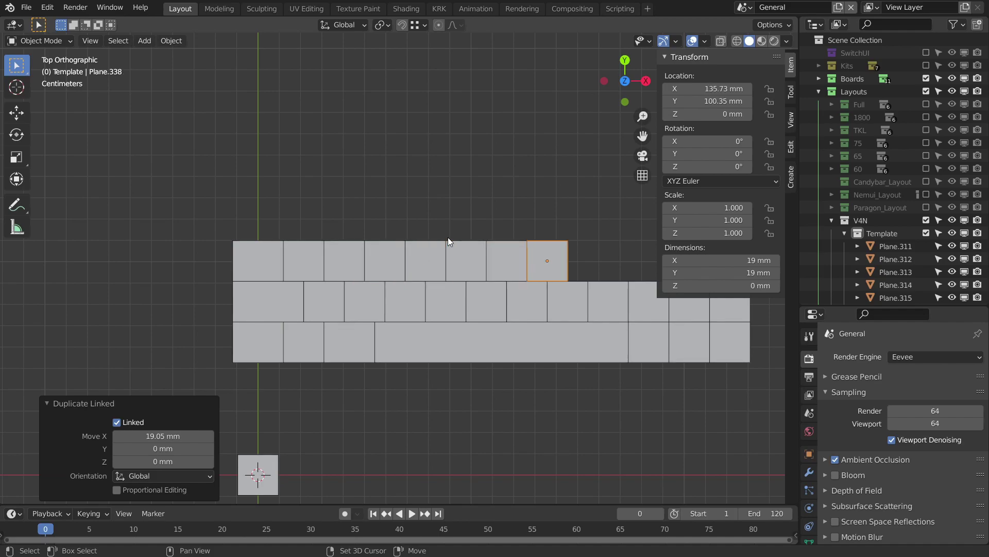
key("shift+r")
key("shift+r")
key("shift+r")
- Add a 1.5-wide (28.6 mm) key at the row's end and slide it along X to close the gap
middle_click_drag(607, 317, 446, 343, "shift")
mouse_move(434, 273)
middle_mouse_down("shift")
mouse_move(513, 294)
mouse_move(503, 314)
mouse_move(513, 315)
middle_mouse_up("shift")
middle_click_drag(497, 271, 507, 289, "shift")
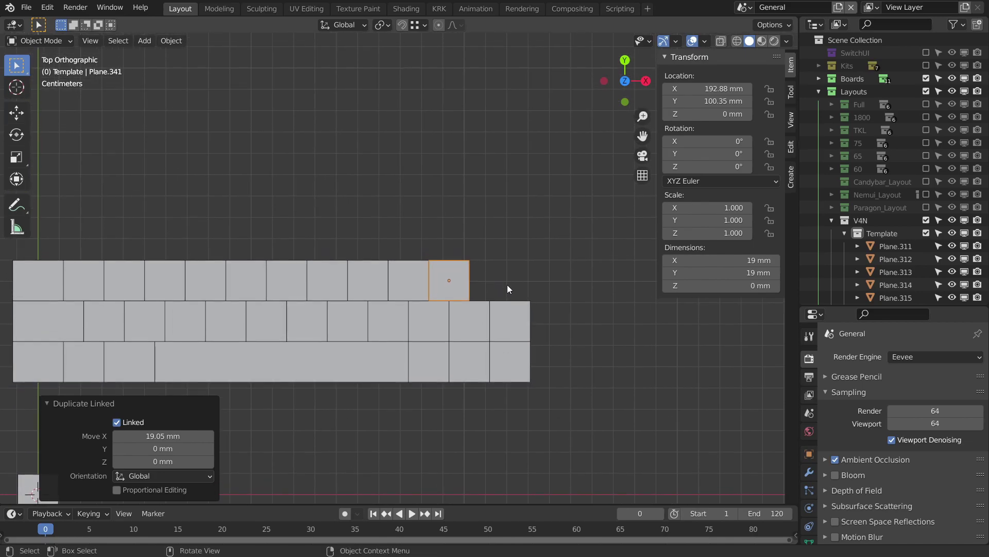
key("shift+d")
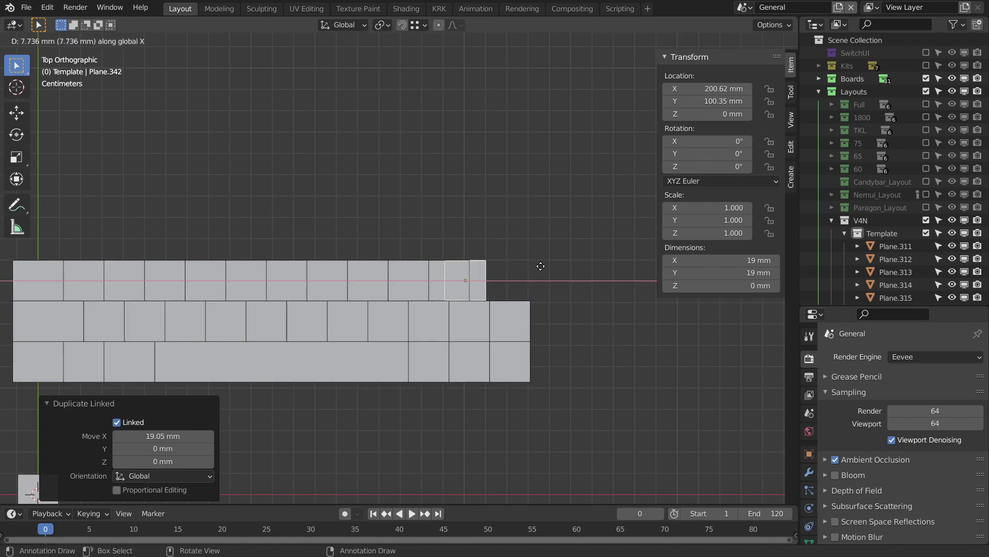
left_click(582, 270)
middle_click_drag(582, 270, 554, 279, "shift")
type("s")
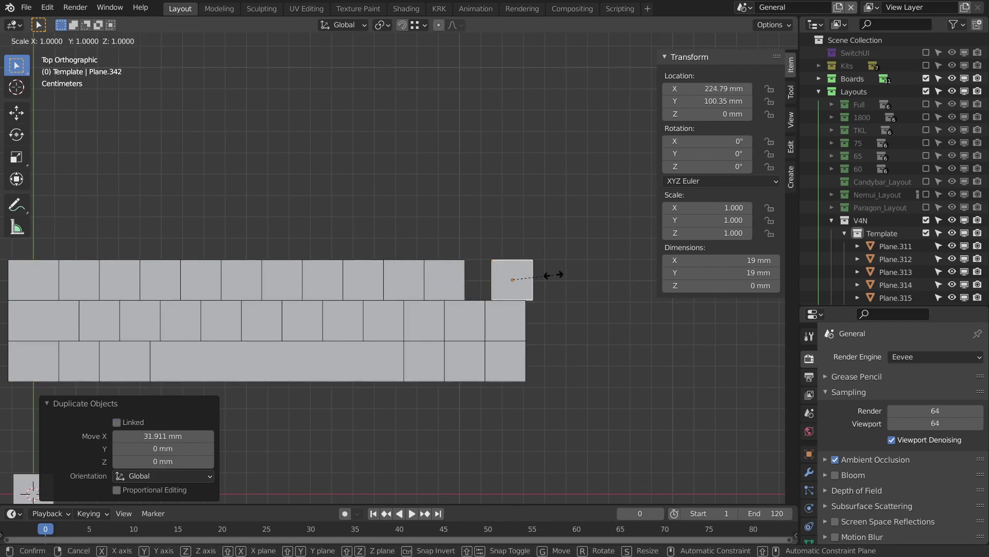
type("x1.5")
key("Return")
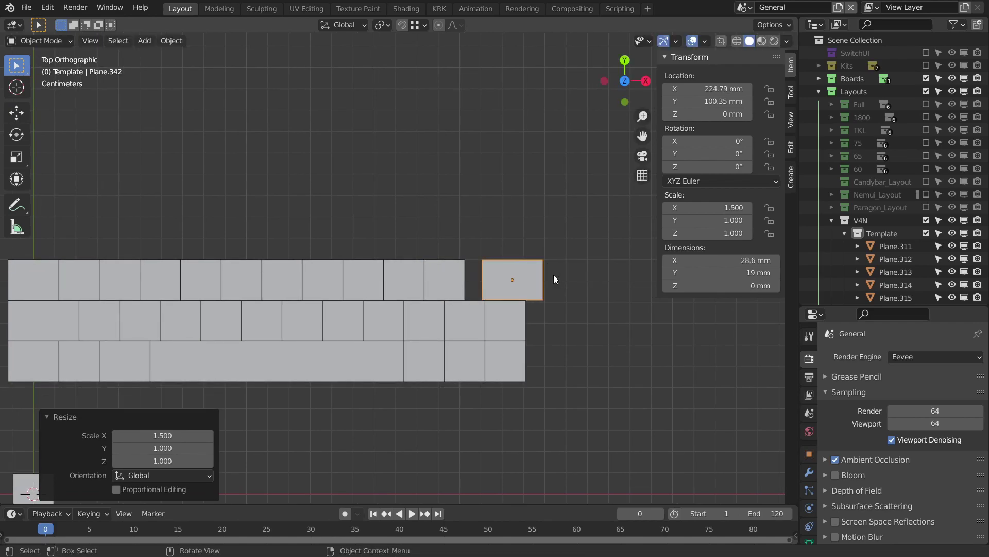
key("g")
key("x")
left_click(467, 299)
scroll(531, 316, "up", 1, "shift")
scroll(554, 288, "up", 1)
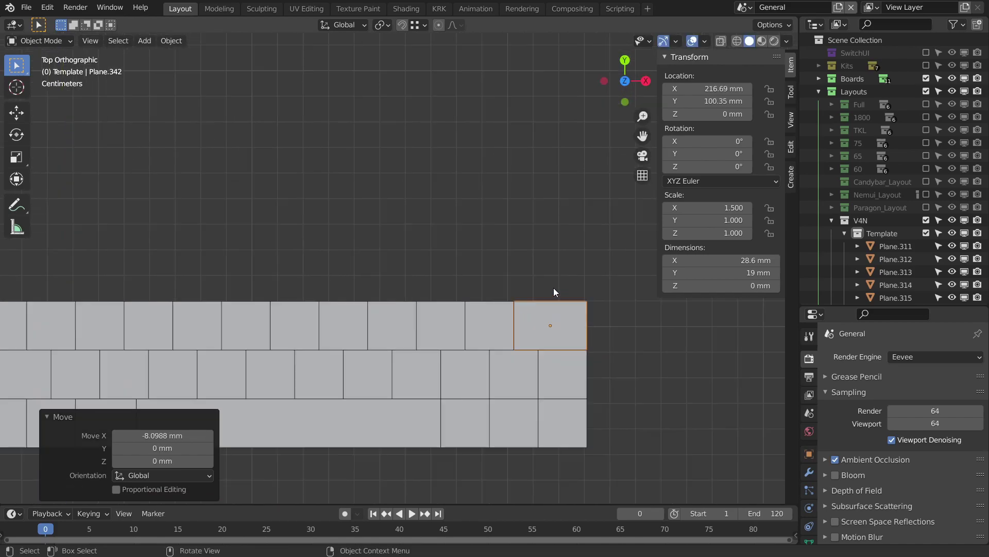
- Seat a double-width key copy above the right end of the third row
middle_click_drag(541, 281, 532, 335, "shift")
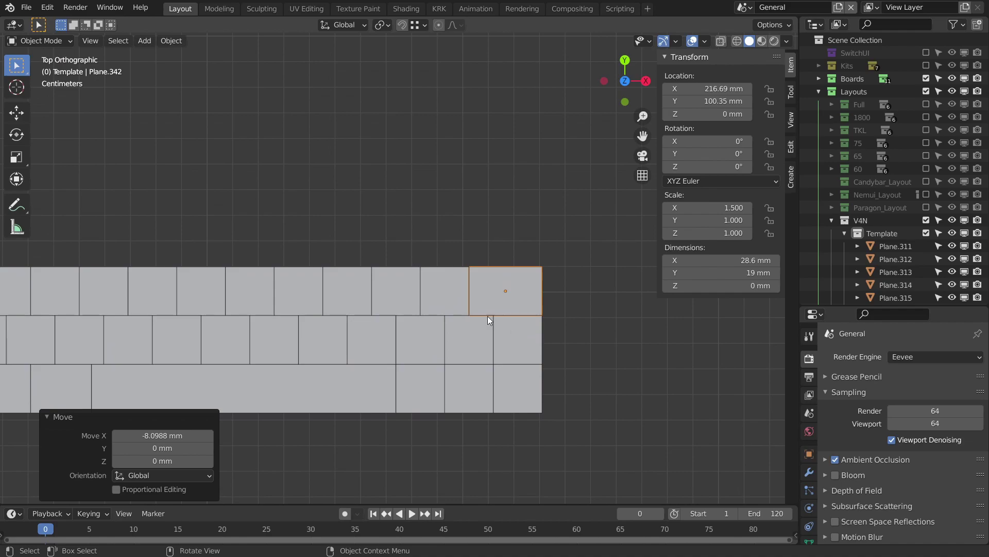
left_click(453, 297)
key("shift+d")
left_click(557, 178)
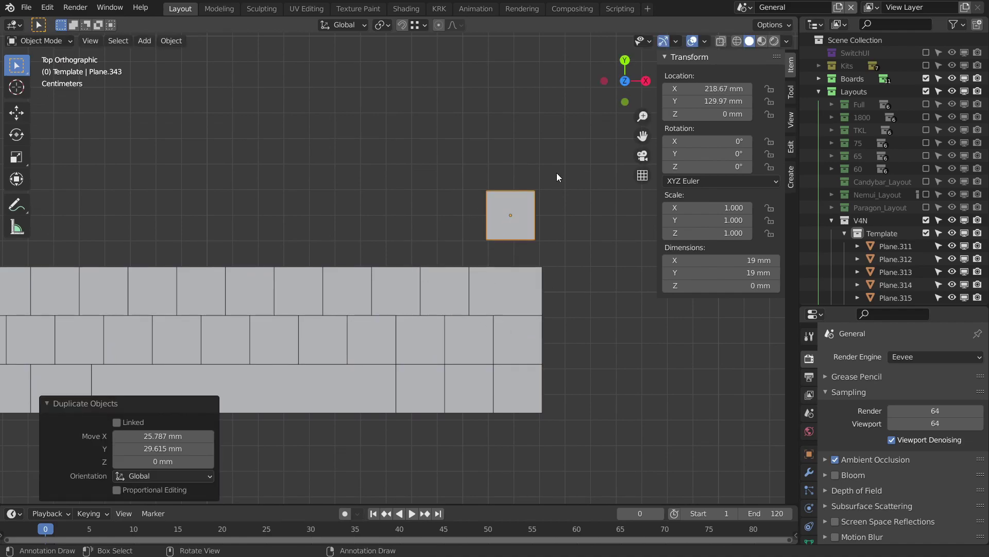
key("s")
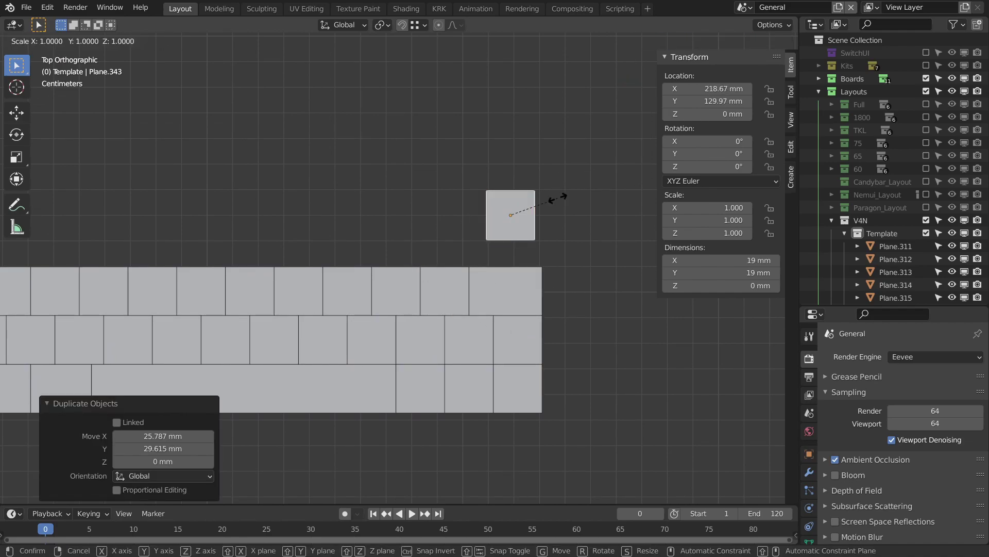
type("x2")
key("Return")
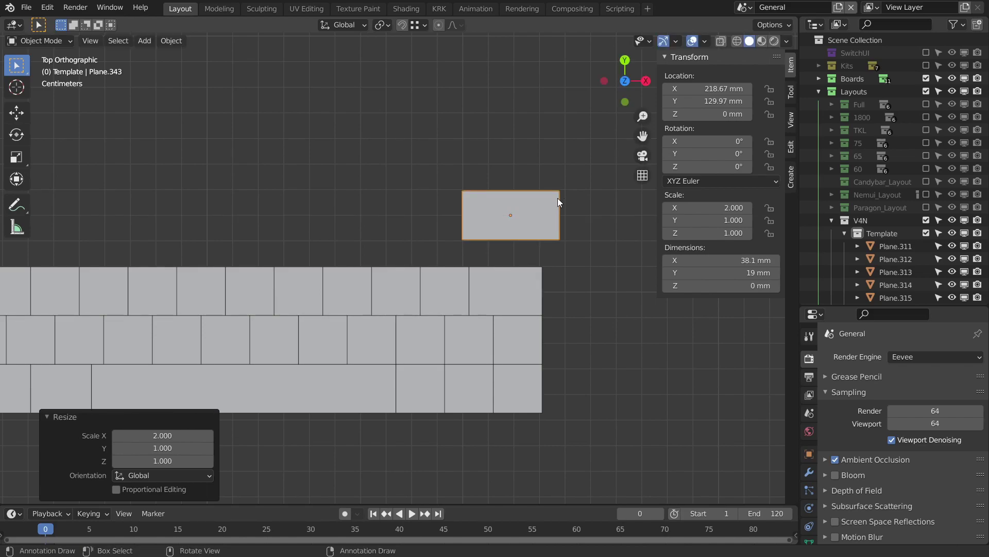
key("g")
left_click(529, 252)
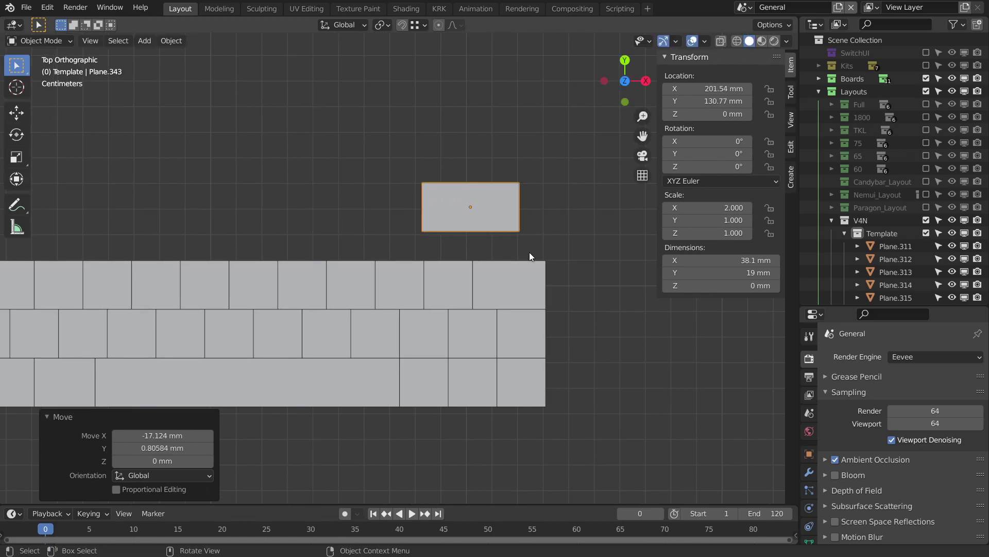
key("g")
left_click(543, 255)
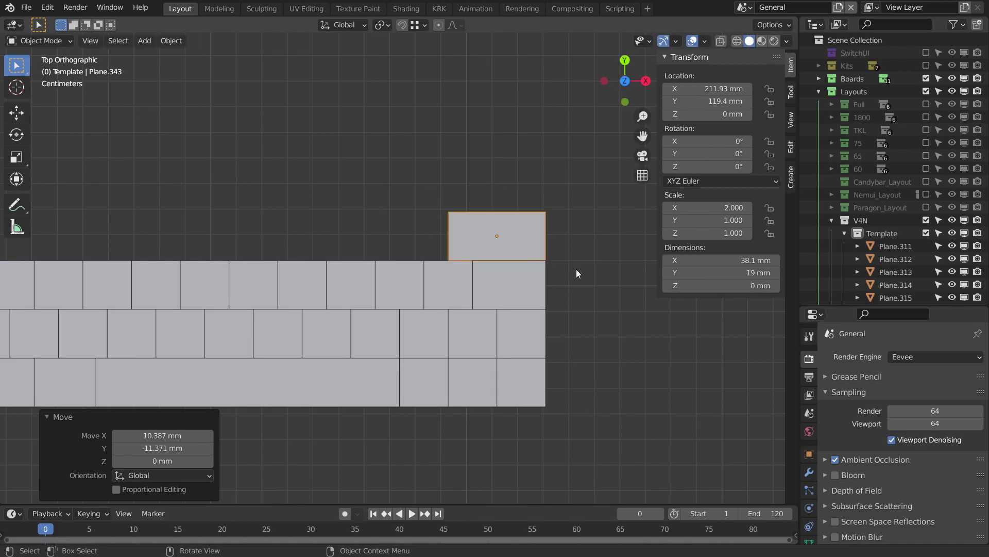
scroll(576, 270, "down", 1)
- Place a linked square key copy beside the double-width key
mouse_move(487, 265)
middle_mouse_down("shift")
mouse_move(516, 304)
mouse_move(551, 314)
middle_mouse_up("shift")
left_click(526, 319)
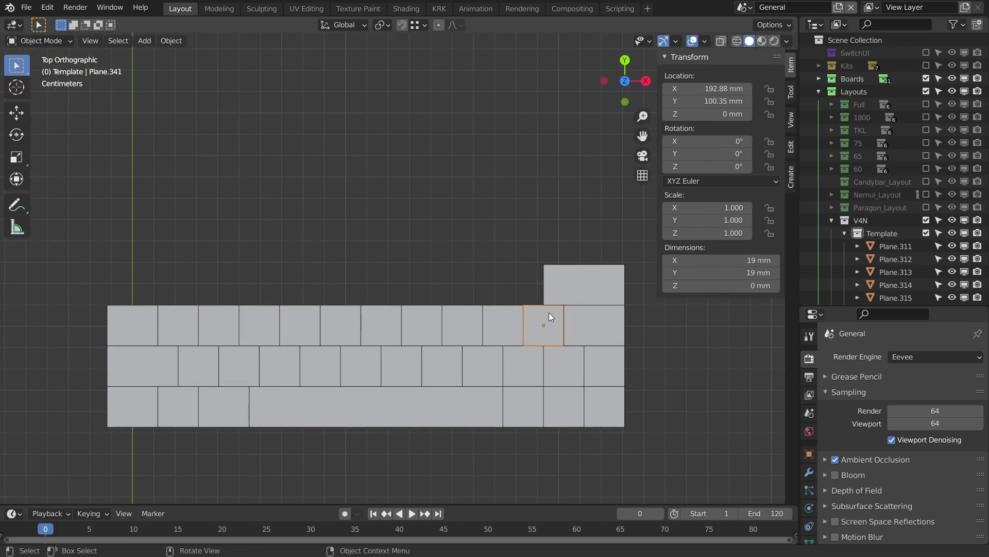
key("alt+d")
left_click(541, 302)
key("g")
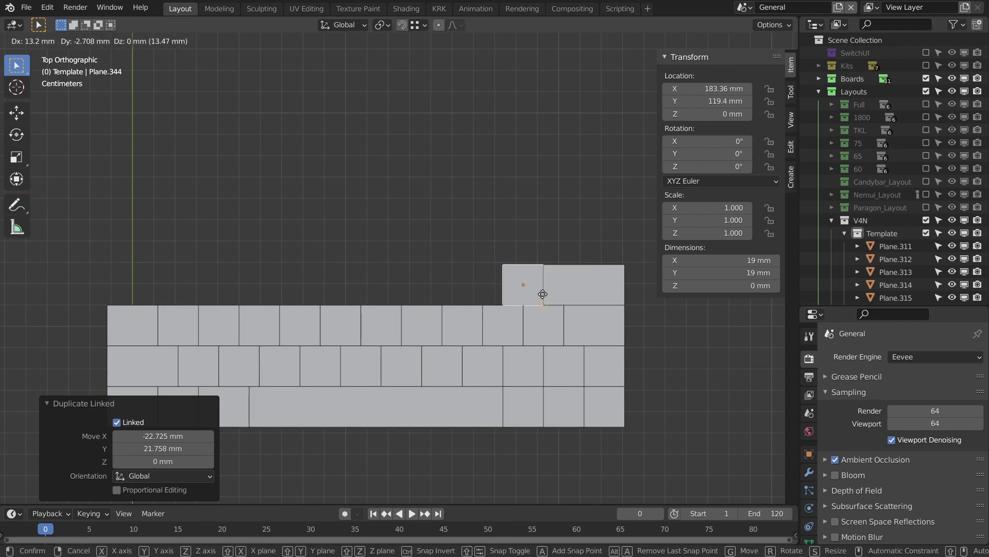
left_click(524, 301)
- Repeat -19.05 mm copies leftward for four square keys, leftmost at X 126.21 mm
middle_click_drag(523, 300, 560, 300, "shift")
key("alt+d")
type("x19.05-")
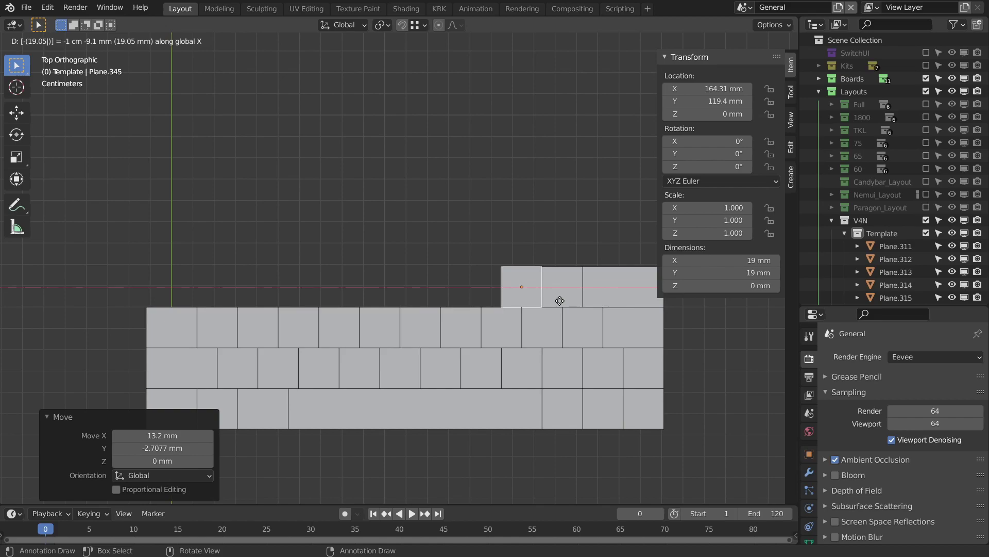
key("Return")
key("shift+r")
key("shift+r")
key("shift+r")
key("shift+r")
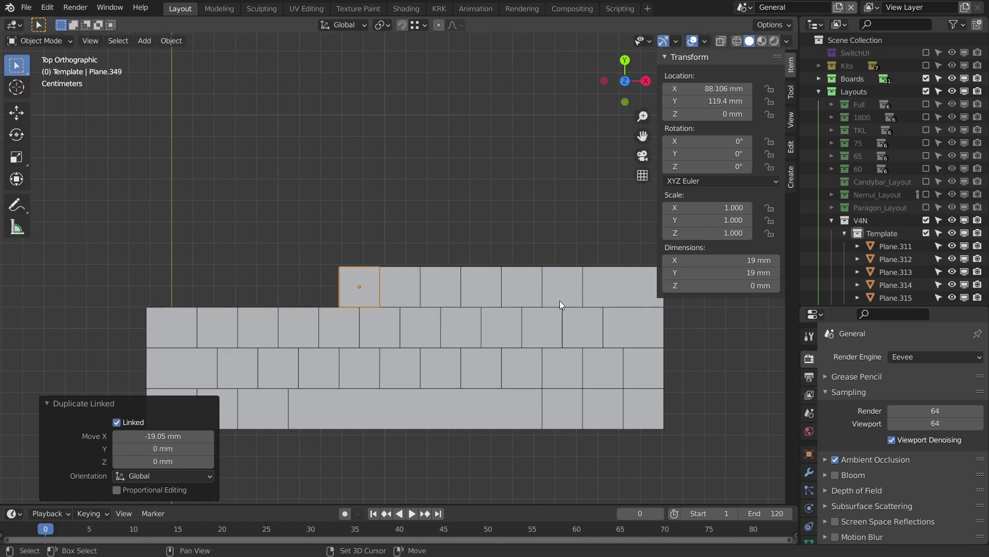
key("shift+r")
key("shift+r")
key("shift+r")
key("shift+r")
key("shift+r")
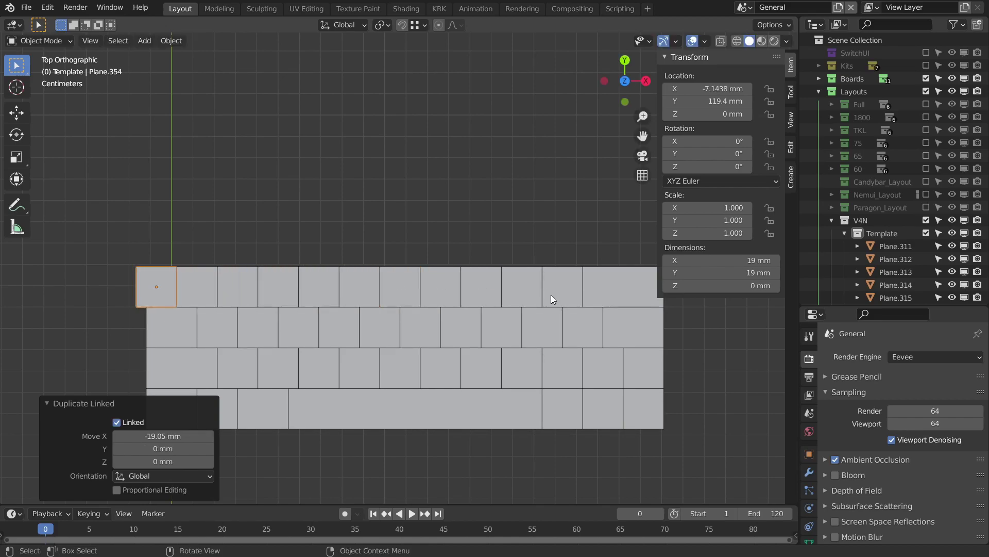
middle_click_drag(551, 296, 518, 309, "shift")
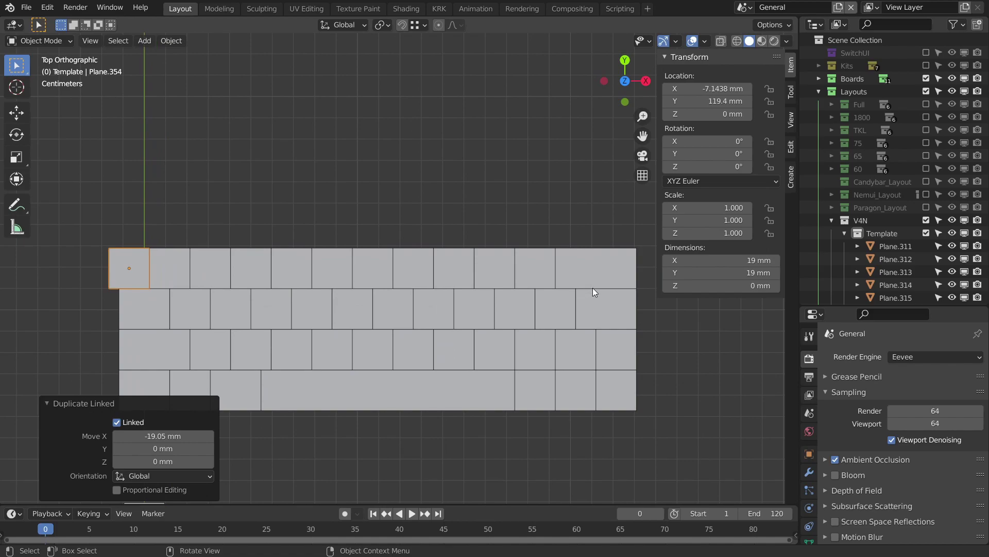
- Undo two extra keys, set the wide key's Scale X to 1.75, and move it to the row end
key("ctrl+z")
key("ctrl+z")
key("ctrl+z")
key("ctrl+z")
key("ctrl+z")
key("ctrl+z")
key("ctrl+z")
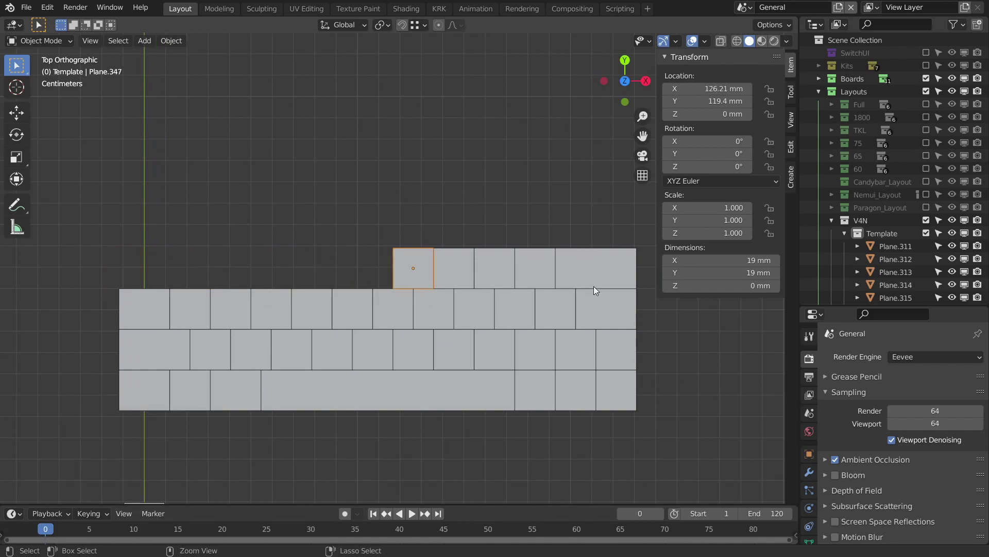
key("ctrl+z")
key("ctrl+z")
key("ctrl+z")
key("ctrl+z")
key("ctrl+z")
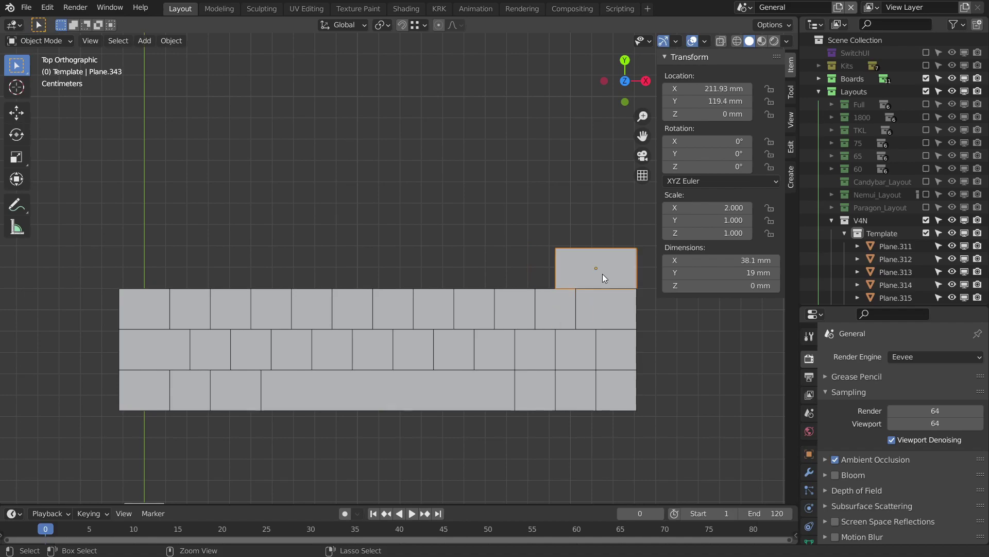
middle_click_drag(599, 267, 519, 278, "shift")
left_click(699, 207)
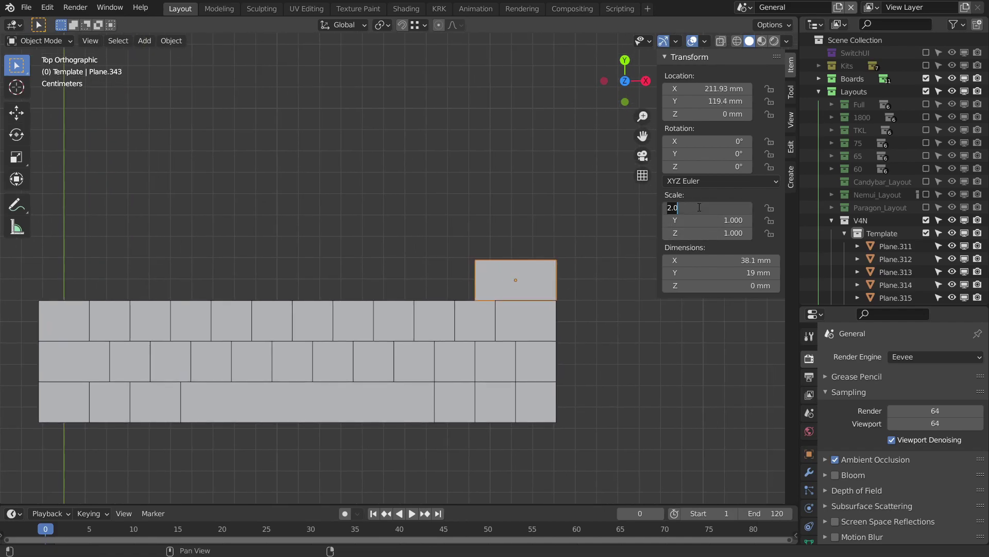
type("1.75")
key("Return")
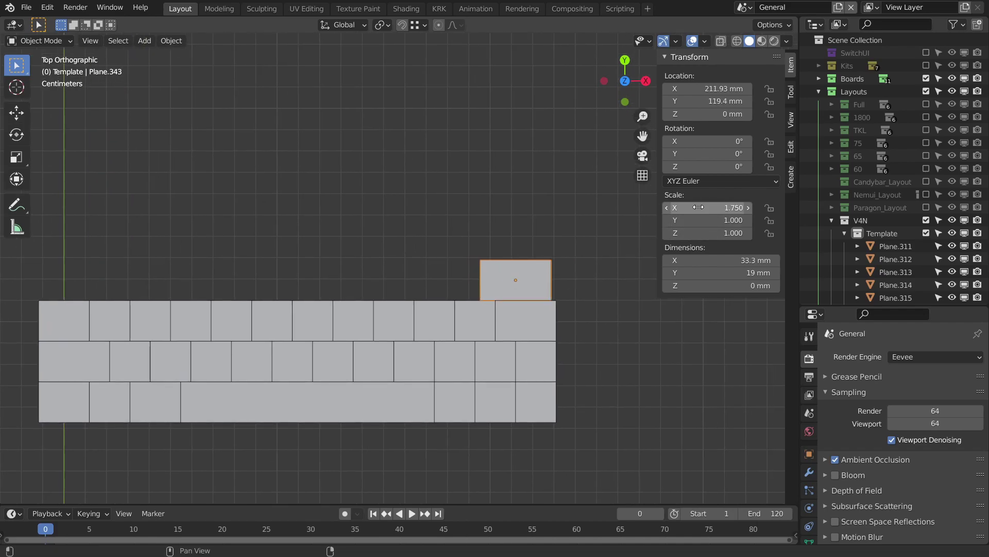
key("g")
left_click(561, 294)
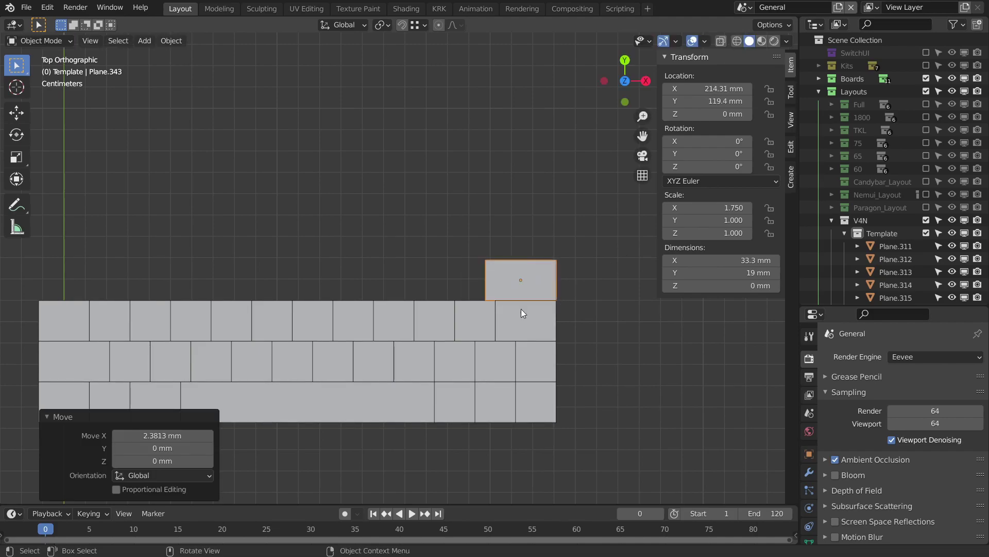
- Place a square key copy beside the 1.75 key and delete a misplaced duplicate
middle_click_drag(470, 315, 495, 306, "shift")
left_click(497, 306)
left_click_drag(500, 308, 477, 284)
left_click(474, 261)
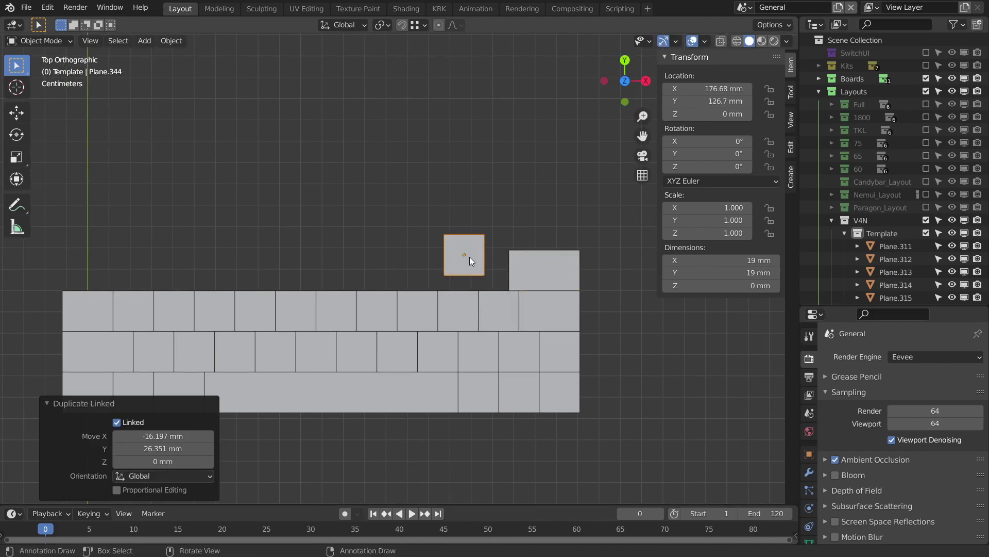
key("g")
left_click(499, 280, "ctrl")
middle_click_drag(498, 285, 515, 285, "shift")
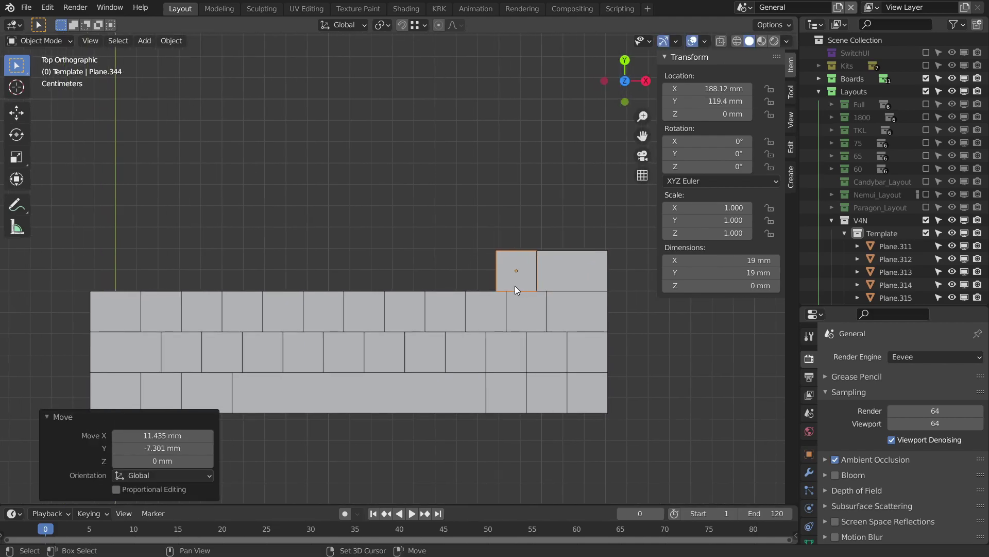
key("shift+d")
type("x19.05")
key("Return")
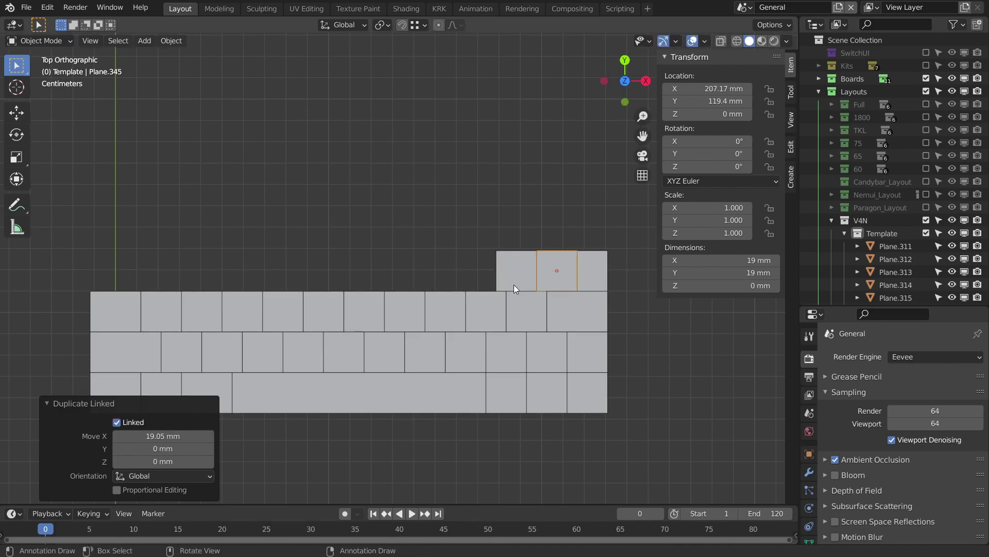
mouse_move(515, 278)
middle_mouse_down("shift")
mouse_move(551, 270)
mouse_move(569, 290)
middle_mouse_up("shift")
key("Delete")
- Repeat -19.05 mm square key copies until the row reaches X -2.3813 mm
left_click(552, 274)
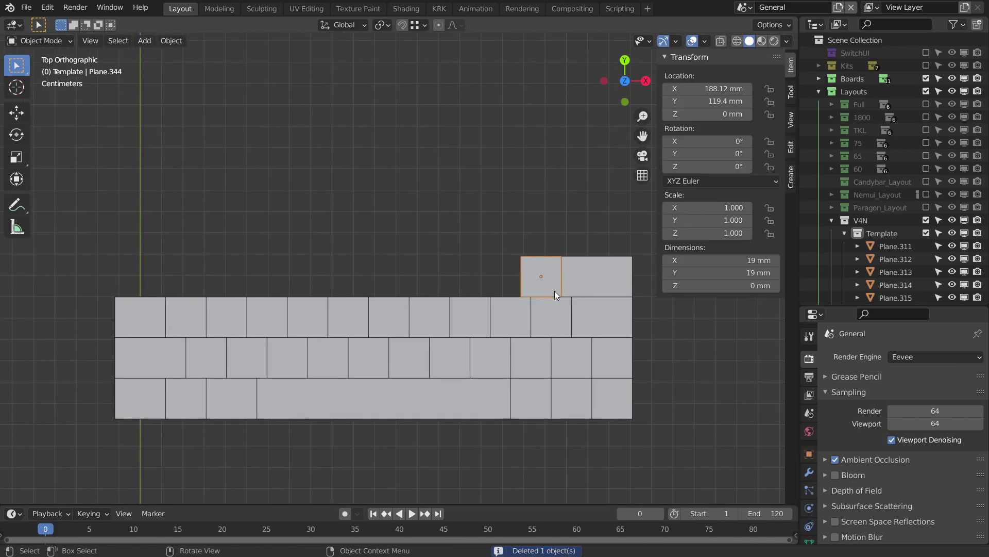
key("shift+d")
type("x")
type("19.05")
key("minus")
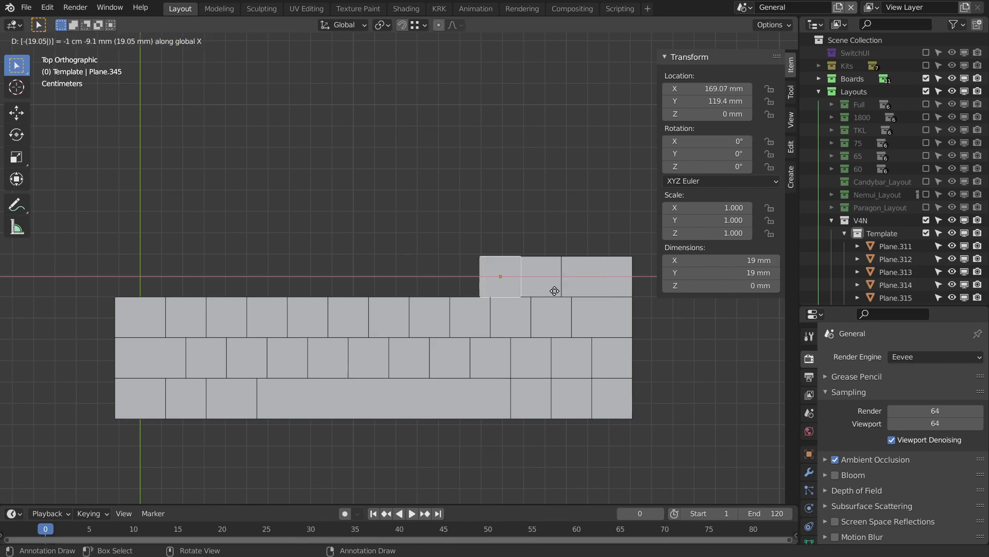
key("Return")
key("shift+r")
key("shift+r")
key("shift+r")
key("shift+r")
key("shift+r")
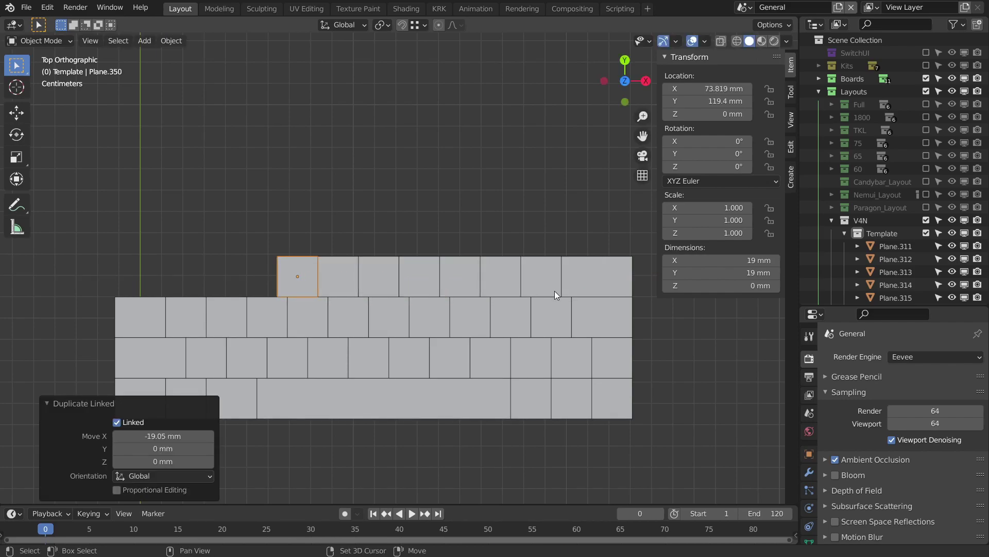
key("shift+r")
key("shift+r")
key("shift+r")
key("shift+r")
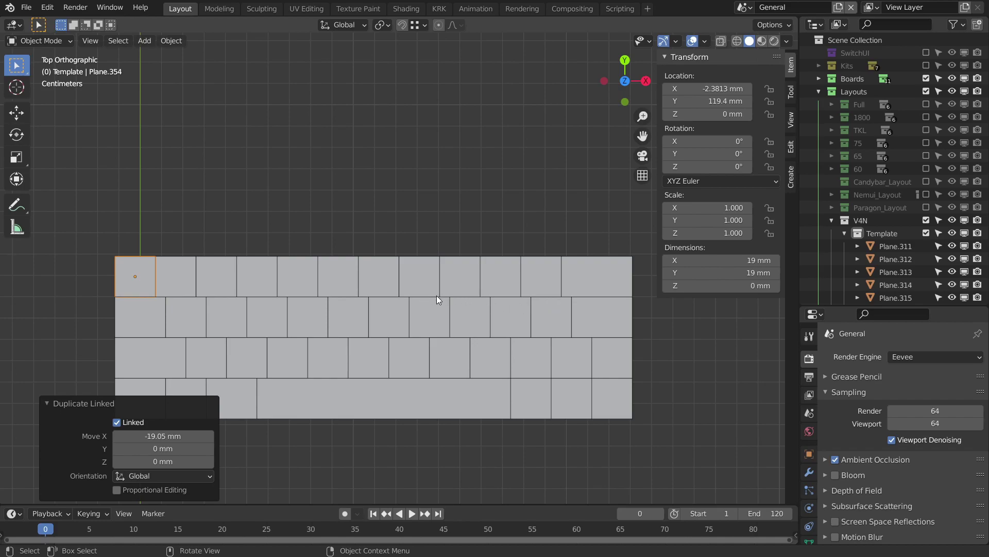
middle_click_drag(334, 319, 438, 306, "shift")
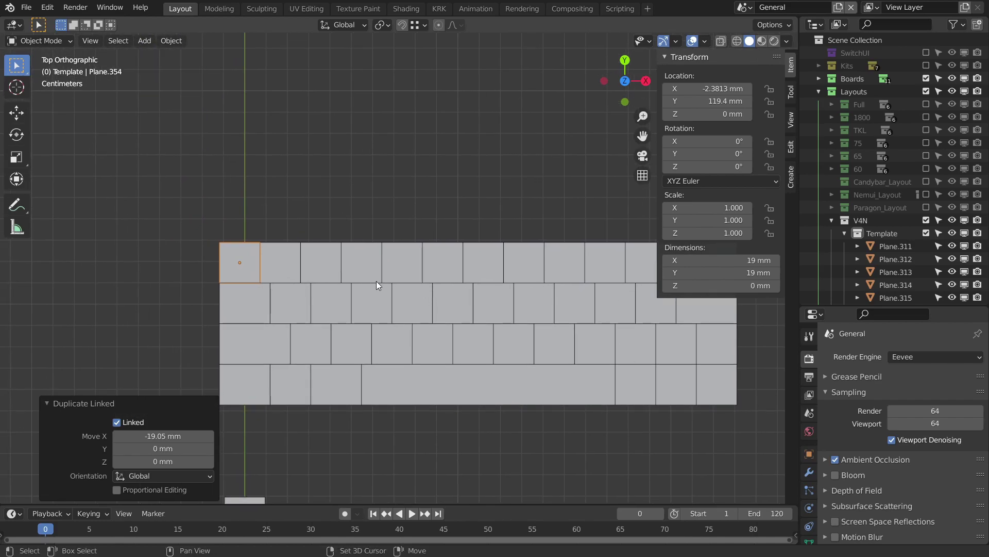
- Copy a key above the layout and snap it to the top-left corner
middle_click_drag(373, 281, 455, 304, "shift")
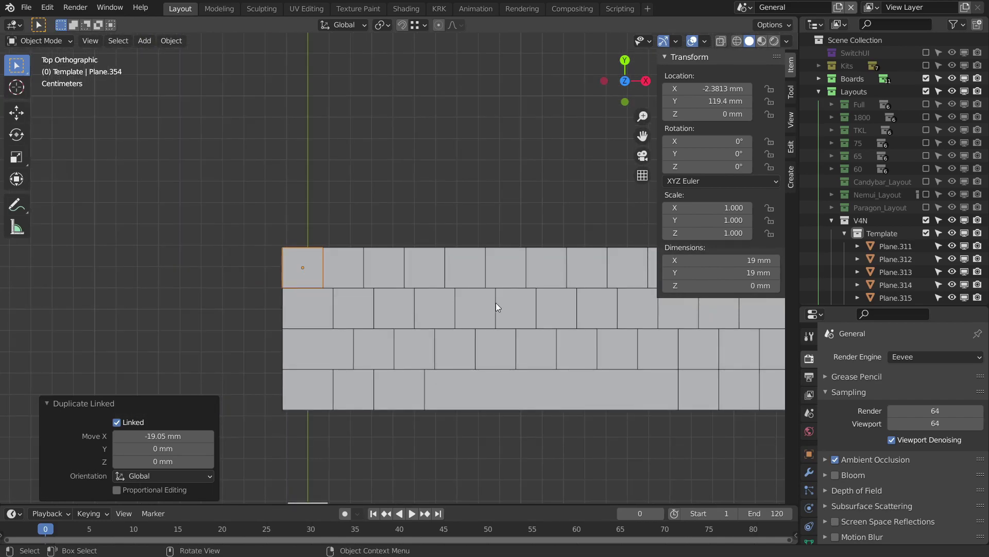
middle_click_drag(454, 301, 396, 305, "shift")
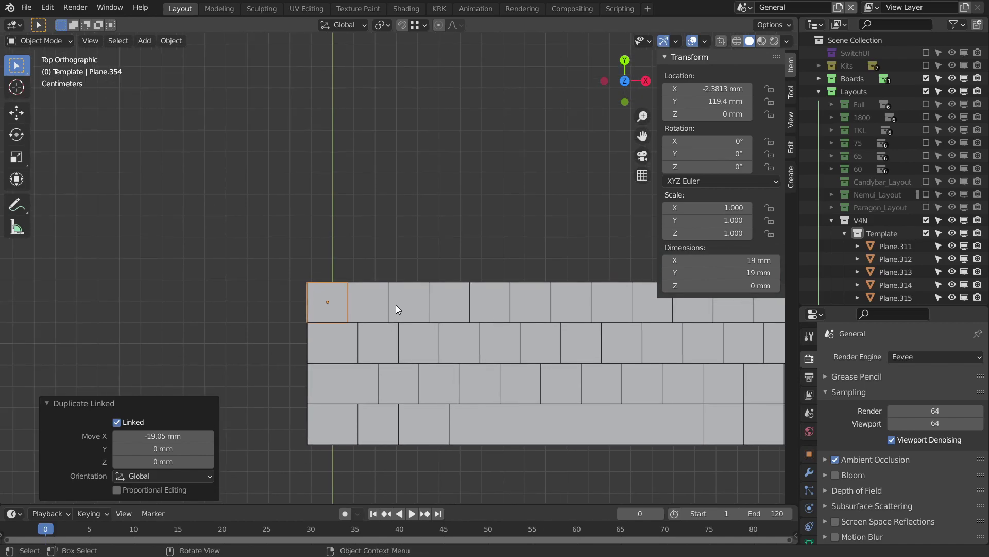
key("alt+d")
left_click(442, 232)
scroll(367, 252, "up", 3)
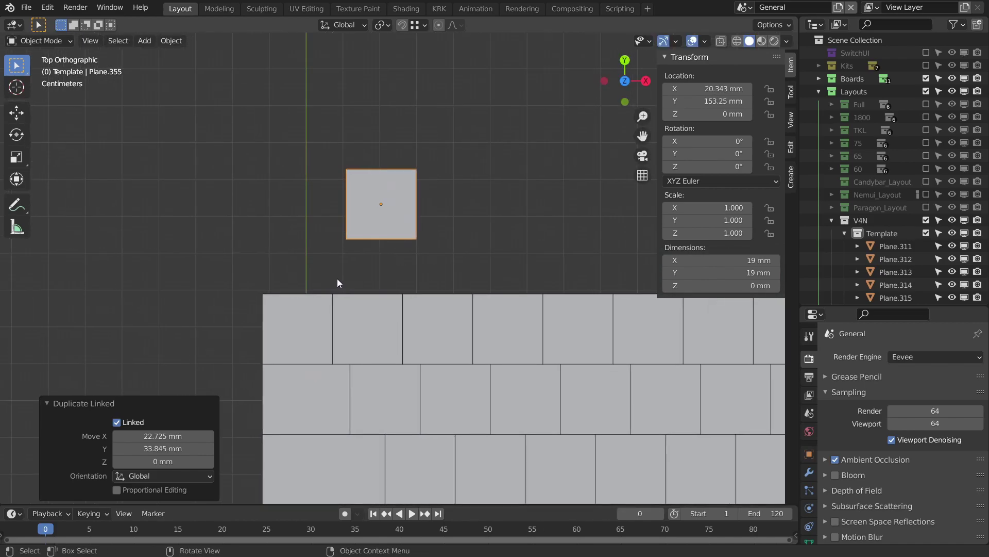
key("g")
left_click(276, 287)
- Offset the new key right by half a key width, 9.525 mm
mouse_move(396, 275)
middle_mouse_down("shift")
mouse_move(369, 277)
mouse_move(407, 261)
middle_mouse_up("shift")
scroll(369, 278, "down", 1)
scroll(376, 264, "down", 1)
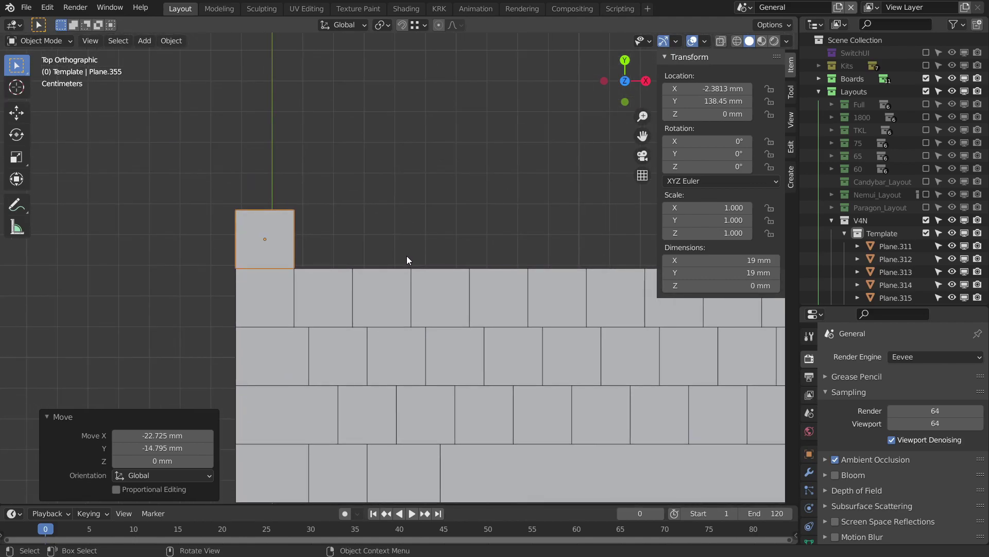
type("gx19.05")
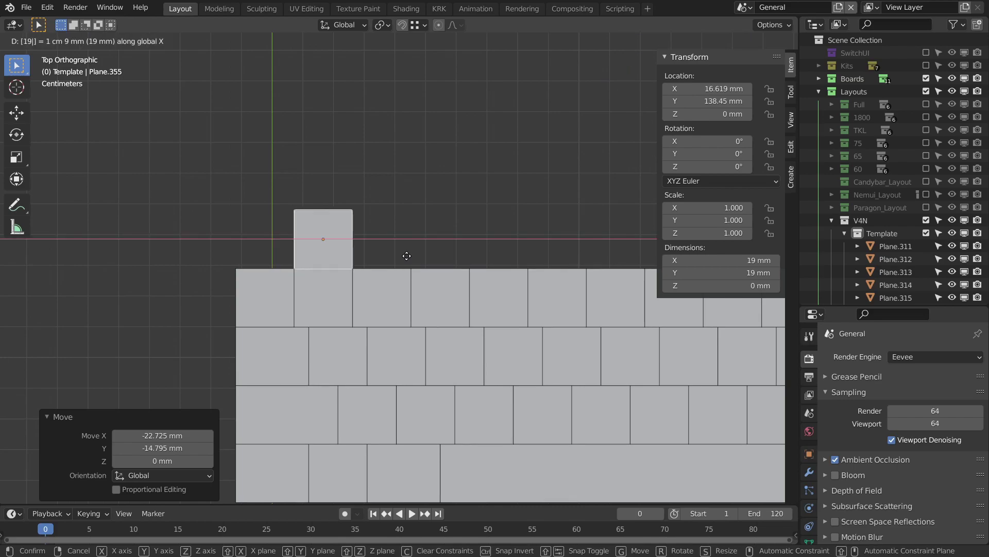
type(".05 mm")
key("Return")
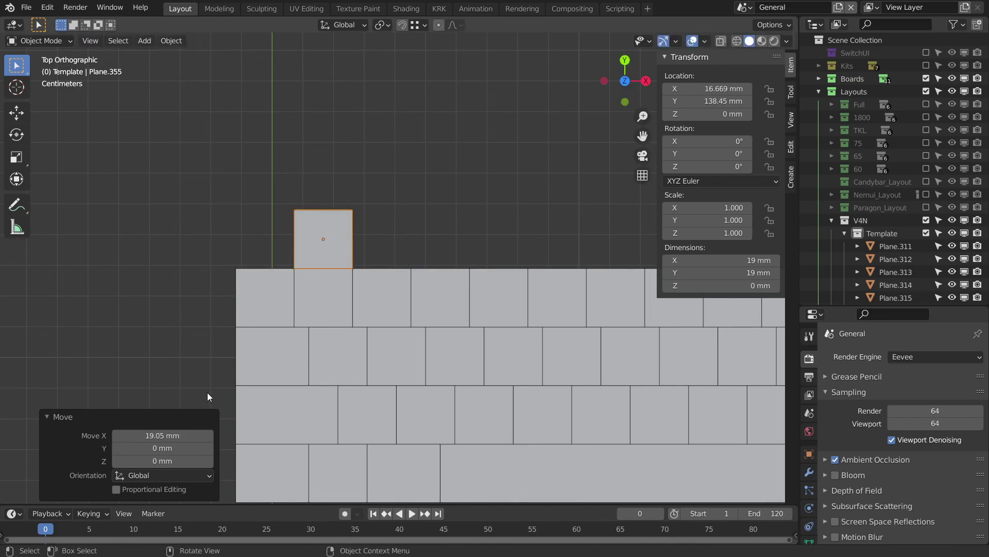
left_click(177, 437)
type("9.525")
key("Return")
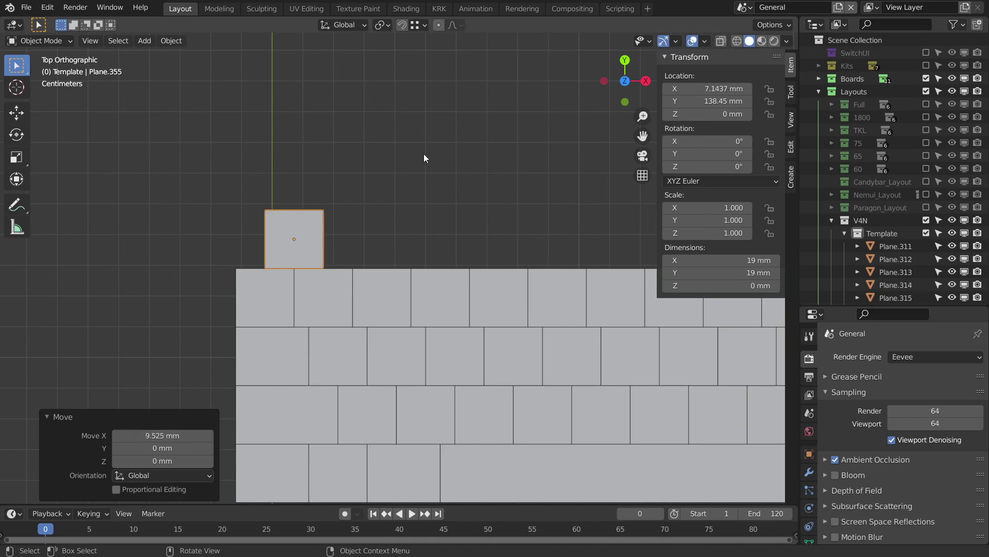
- Repeat 19.05 mm copies for six keys at Y 138.45 mm, X 7.1437 to 102.39 mm
mouse_move(431, 305)
middle_mouse_down("shift")
mouse_move(412, 278)
mouse_move(415, 257)
middle_mouse_up("shift")
scroll(430, 266, "down", 1)
scroll(416, 256, "down", 1)
key("shift+d")
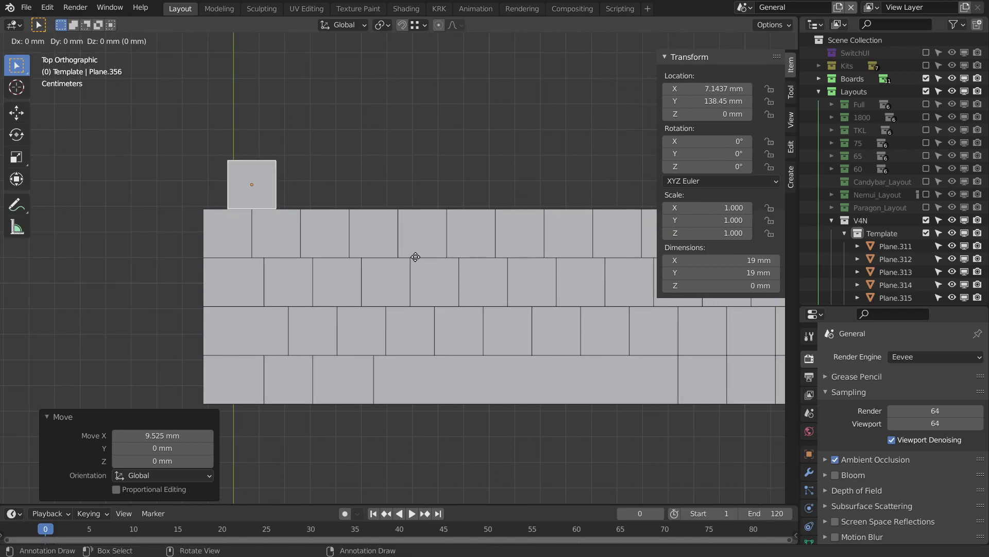
type("x19.05")
key("Return")
key("shift+r")
key("shift+r")
key("shift+r")
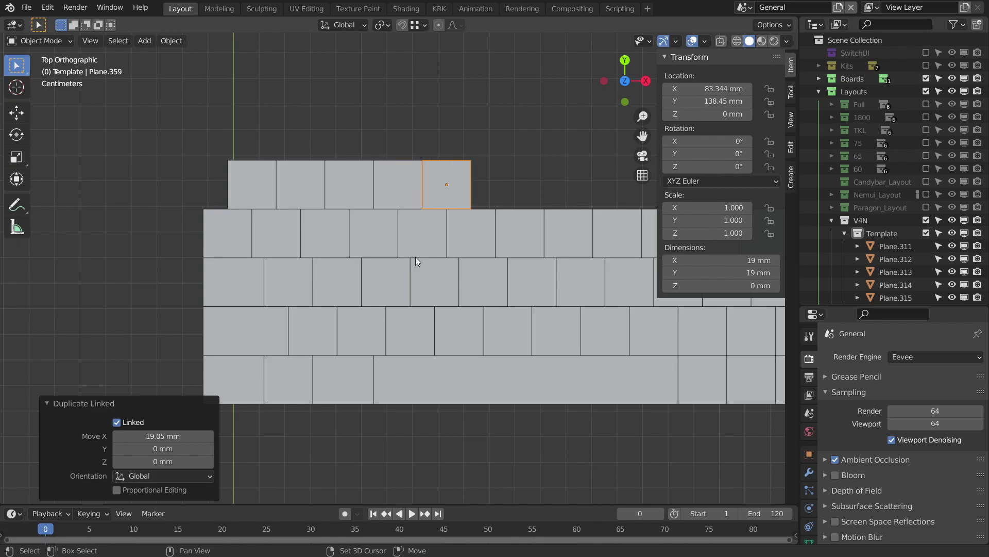
key("shift+r")
scroll(530, 265, "down", 2)
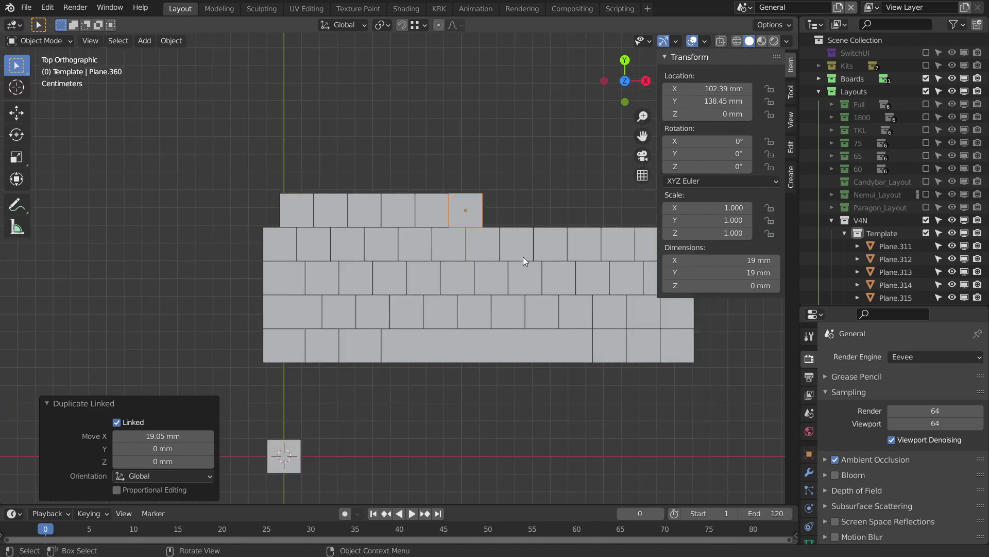
- Delete the small spare plane at the origin
middle_click_drag(530, 265, 467, 255, "shift")
left_click(244, 424)
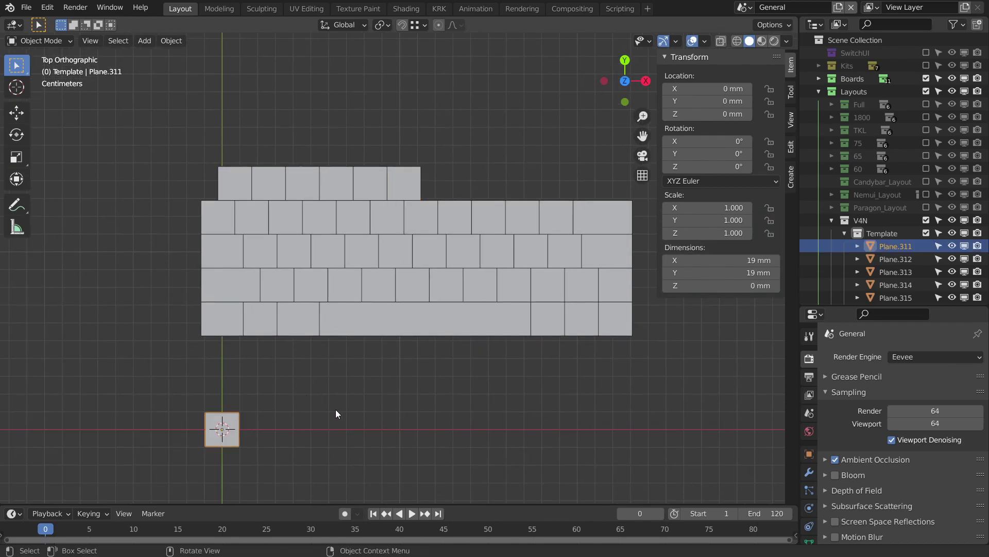
key("Delete")
- Orbit into perspective and box-select all five rows of key planes
left_click(464, 328)
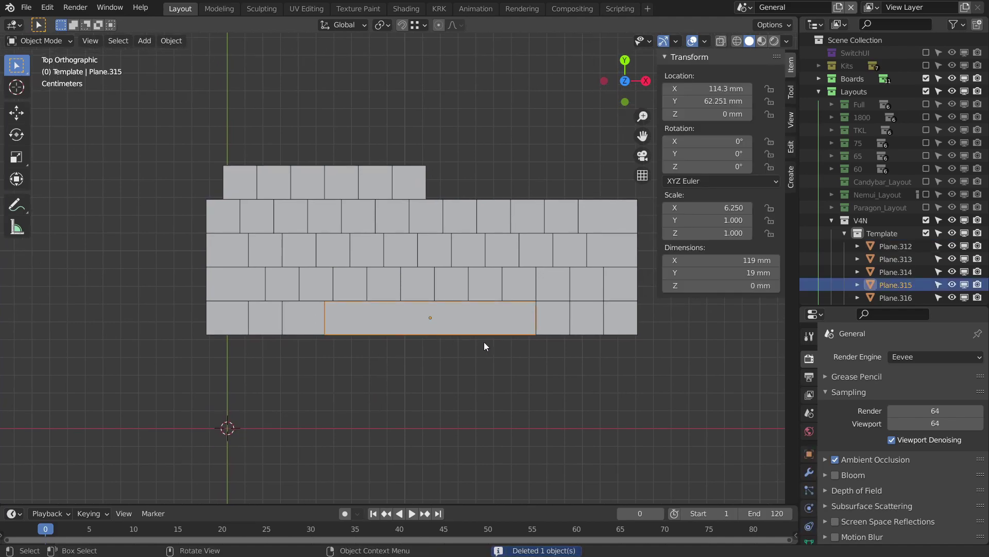
scroll(468, 350, "up", 2)
mouse_move(468, 349)
middle_mouse_down()
mouse_move(480, 289)
mouse_move(493, 328)
middle_mouse_up()
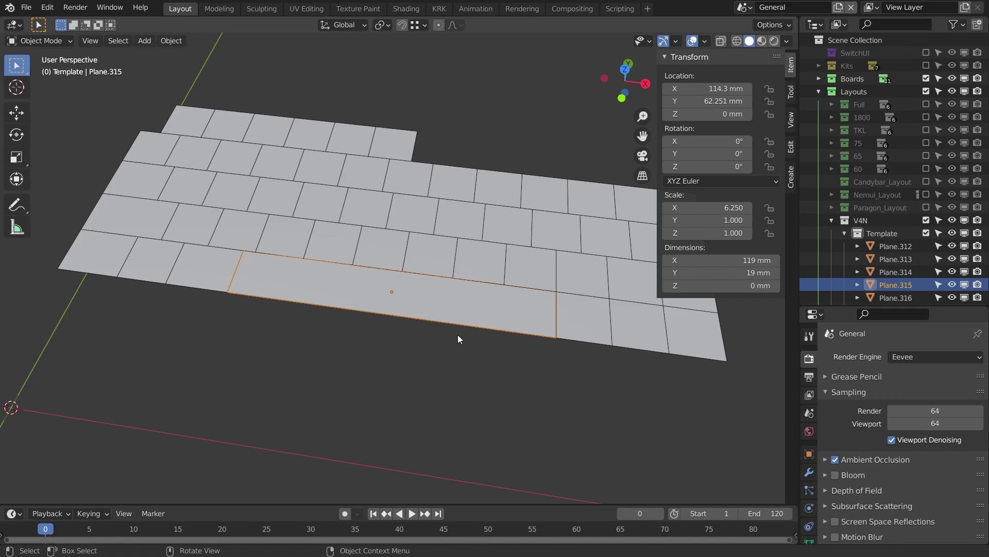
mouse_move(451, 326)
middle_mouse_down()
mouse_move(455, 336)
mouse_move(455, 314)
mouse_move(471, 306)
middle_mouse_up()
key("Tab")
key("Tab")
scroll(471, 309, "down", 3)
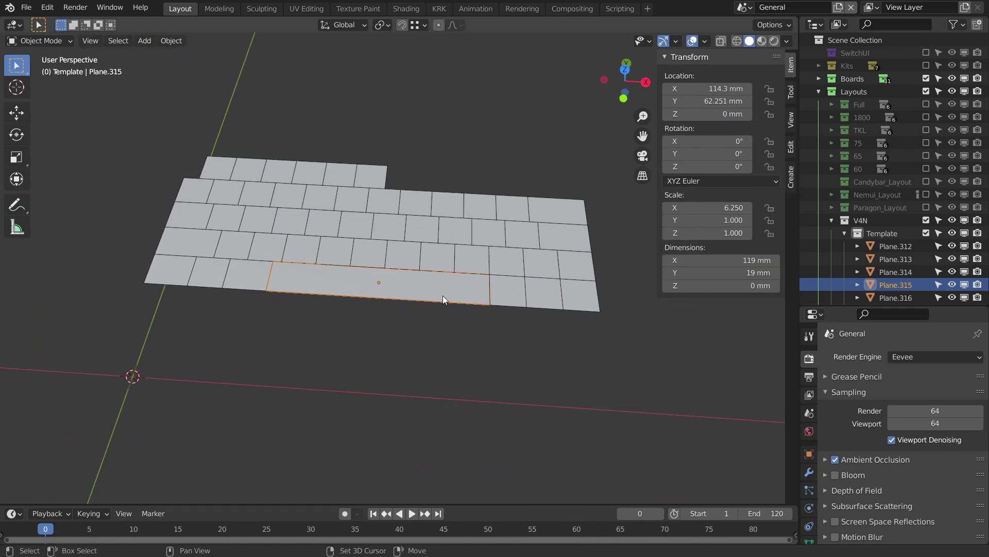
left_click_drag(133, 122, 611, 348)
key("ctrl+a")
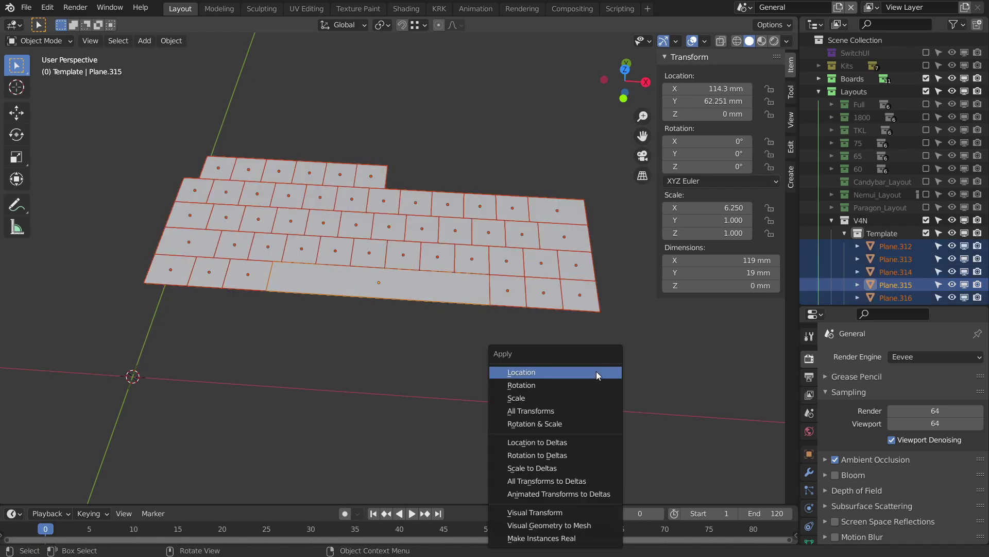
left_click(596, 375)
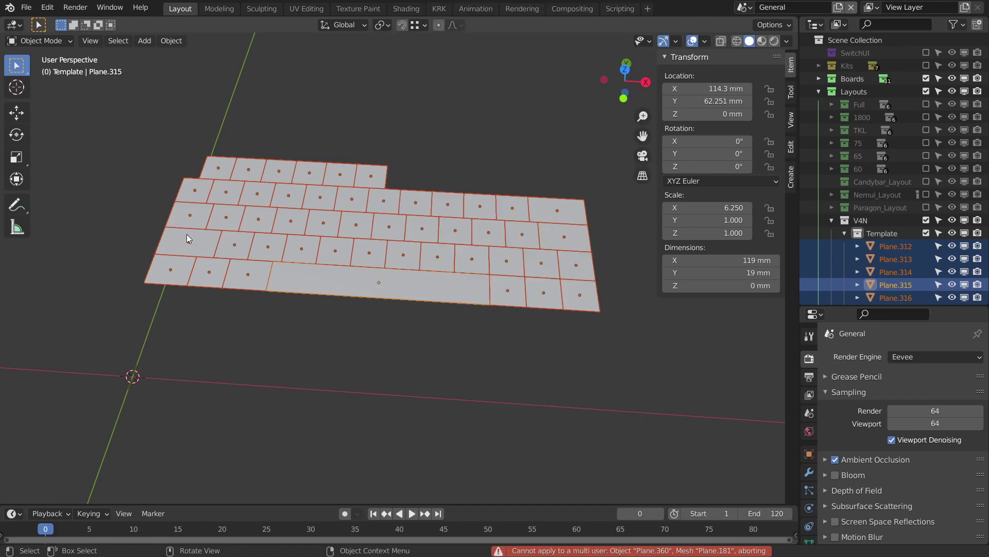
left_click(186, 238)
scroll(328, 353, "up", 3)
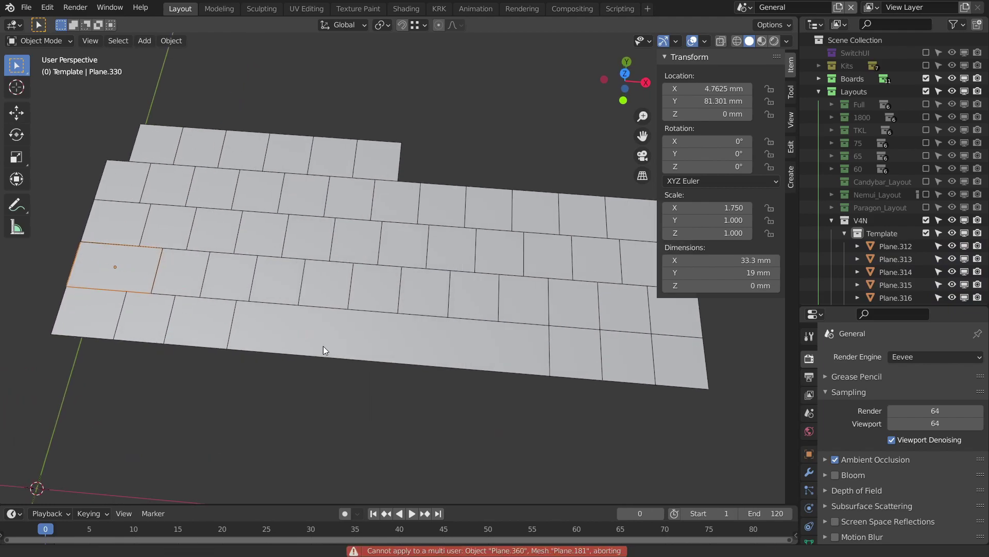
scroll(328, 353, "up", 2)
key("ctrl+a")
left_click(353, 353)
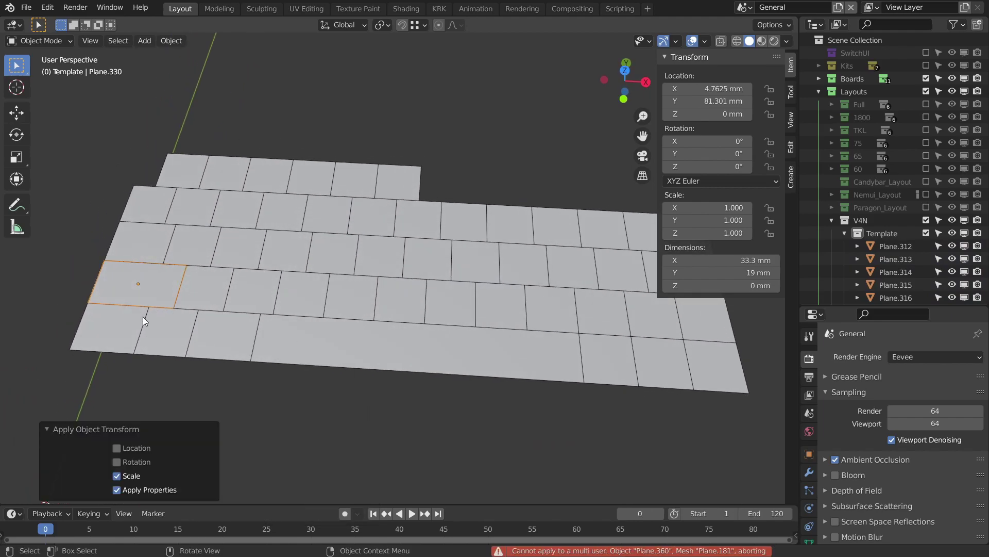
left_click(119, 327)
scroll(324, 308, "down", 3)
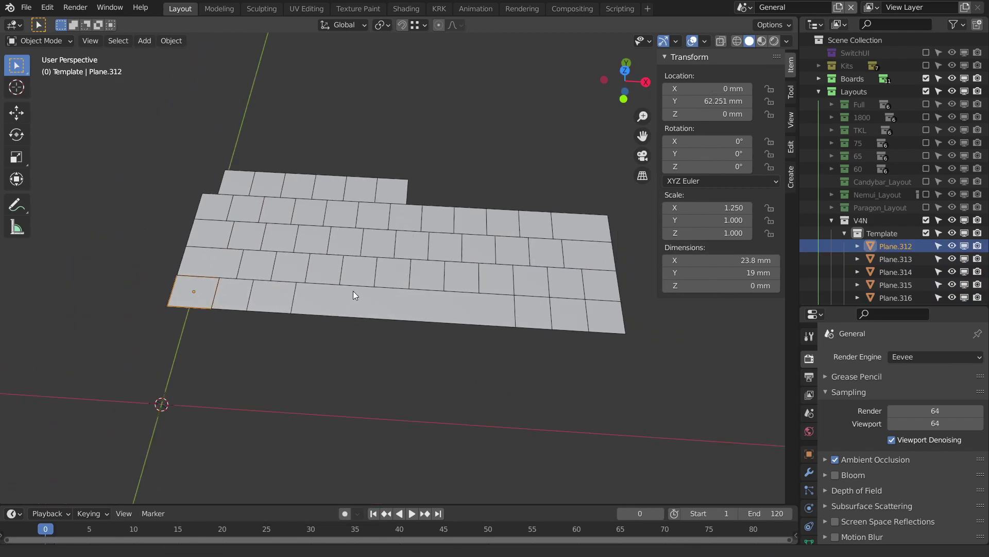
scroll(382, 304, "up", 2)
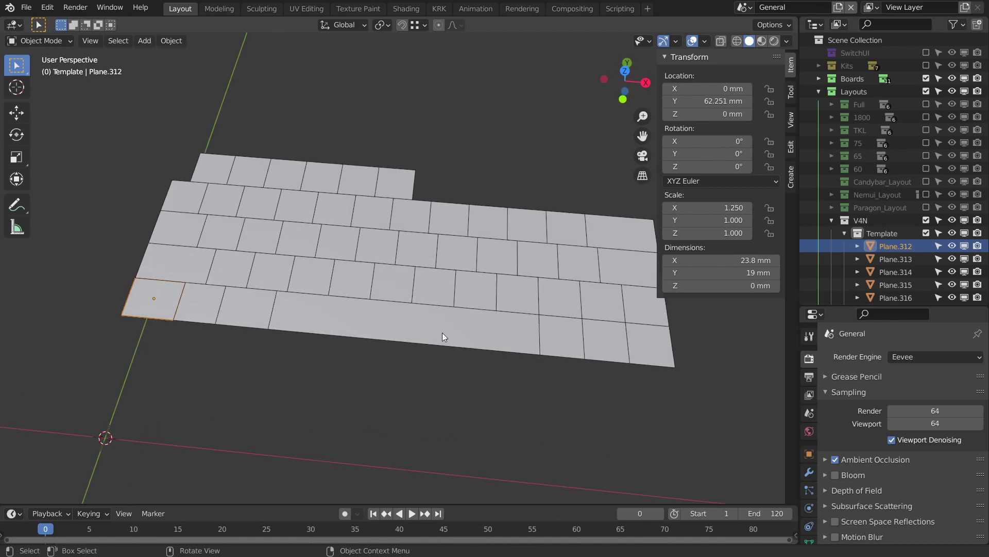
middle_click_drag(444, 333, 463, 338, "shift")
key("ctrl+a")
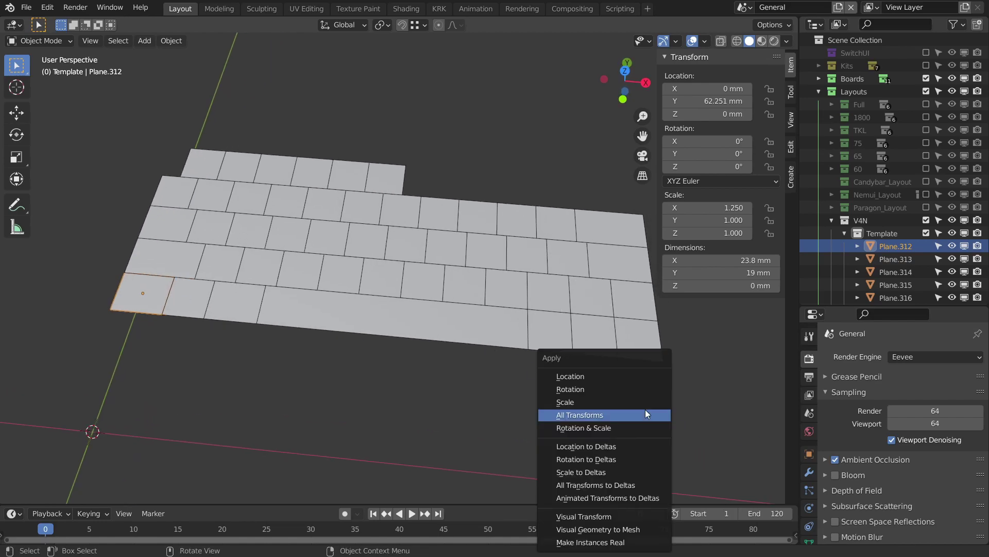
left_click(645, 409)
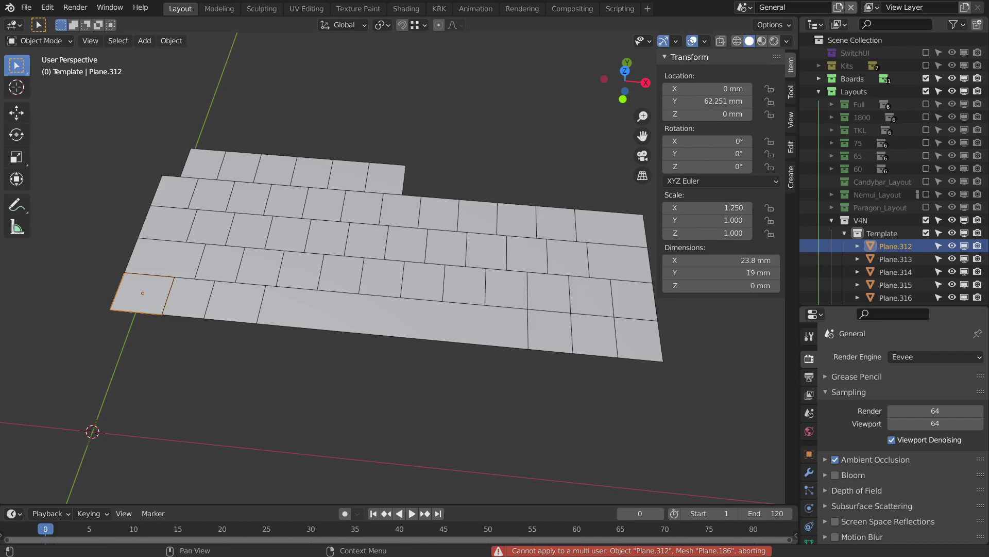
left_click(464, 402)
- Make a bottom-row key's mesh single-user and apply its scale
left_click(253, 300)
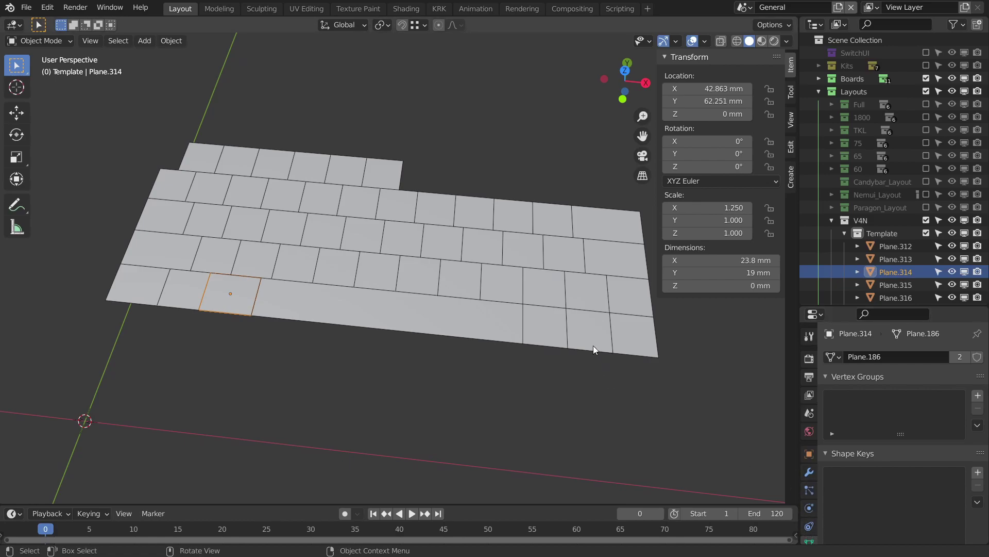
middle_click_drag(593, 345, 534, 332)
key("ctrl+a")
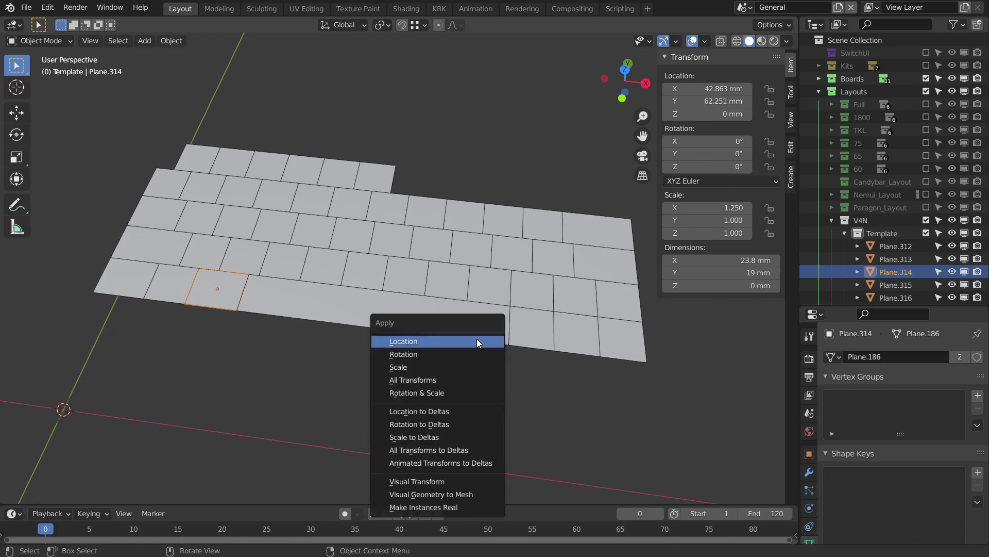
left_click(477, 338)
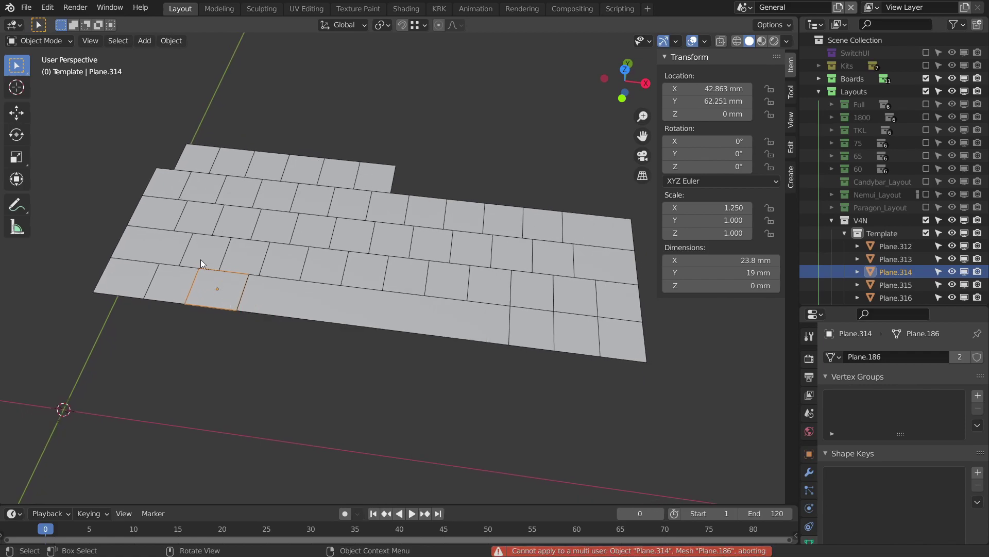
mouse_move(238, 221)
middle_mouse_down()
mouse_move(482, 277)
mouse_move(467, 267)
mouse_move(491, 290)
middle_mouse_up()
middle_click_drag(631, 377, 929, 408)
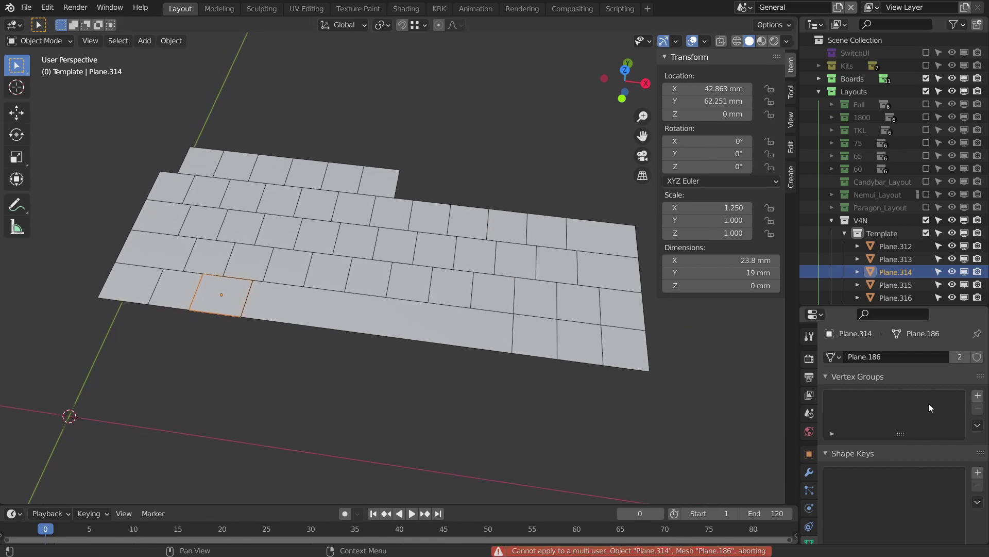
left_click(959, 356)
mouse_move(612, 342)
middle_mouse_down()
mouse_move(523, 316)
mouse_move(556, 313)
middle_mouse_up()
key("ctrl+a")
left_click(522, 303)
- Apply scale on Plane.342 and two other wide row-end keys
left_click(607, 268)
mouse_move(607, 267)
middle_mouse_down()
mouse_move(598, 319)
mouse_move(592, 312)
mouse_move(604, 322)
mouse_move(586, 313)
mouse_move(576, 245)
middle_mouse_up()
key("ctrl+a")
left_click(605, 296)
left_click(576, 245)
key("ctrl+a")
left_click(568, 309)
mouse_move(554, 324)
middle_mouse_down()
mouse_move(523, 315)
mouse_move(277, 318)
middle_mouse_up()
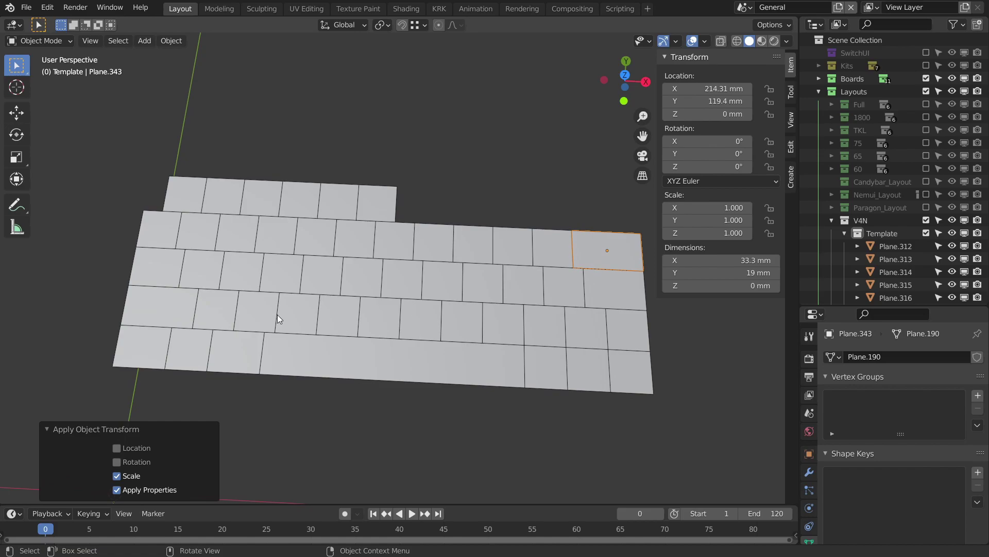
left_click(164, 269)
key("ctrl+a")
left_click(309, 320)
- Apply scale on the 119 mm spacebar plane so it keeps its width at scale 1
left_click(188, 314)
mouse_move(187, 314)
middle_mouse_down()
mouse_move(309, 305)
mouse_move(269, 245)
middle_mouse_up()
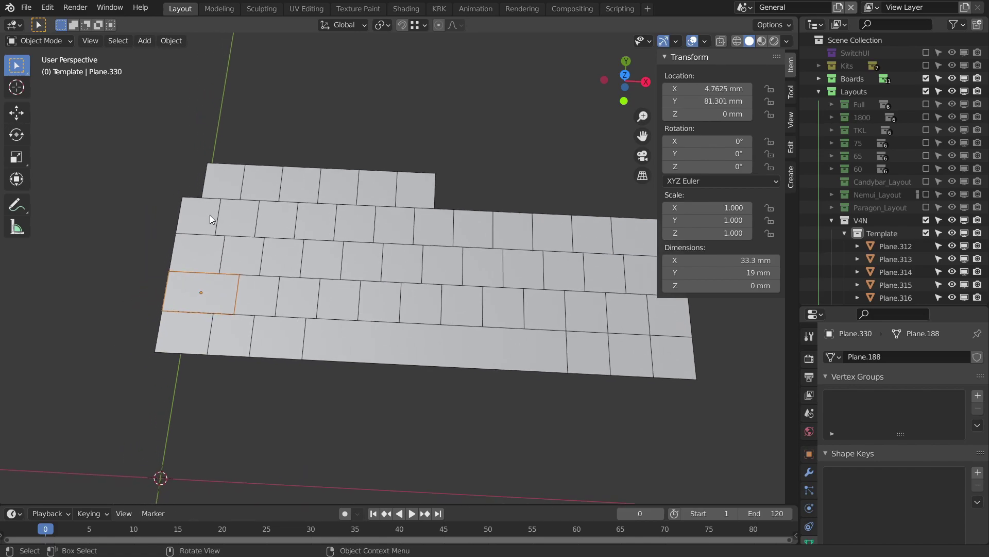
left_click(464, 342)
key("ctrl+a")
left_click(500, 338)
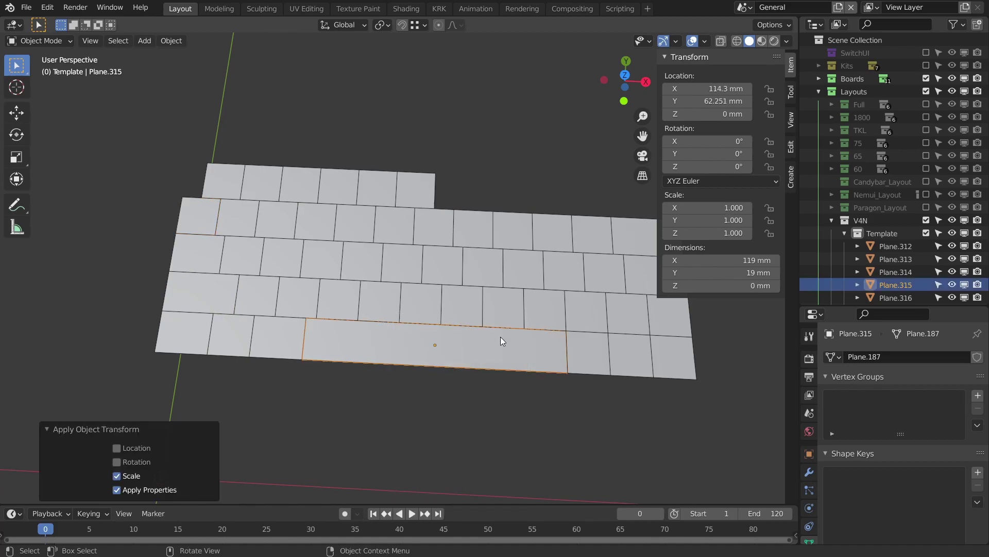
middle_click_drag(501, 336, 515, 316)
scroll(499, 298, "down", 3)
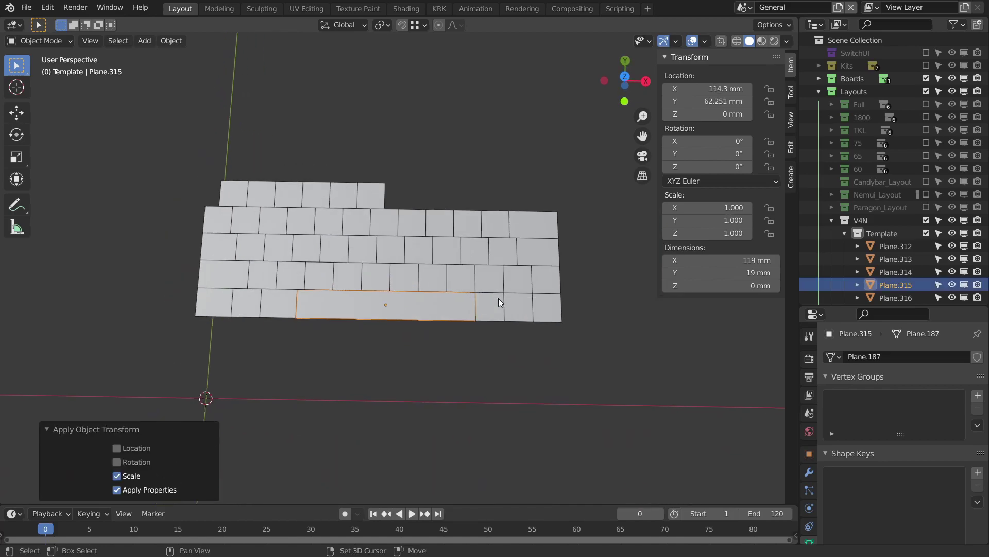
- Apply scale on the 33.3 mm bottom-left key plane
left_click(248, 224)
left_click(384, 231)
left_click(212, 271)
left_click(215, 302)
left_click(226, 280)
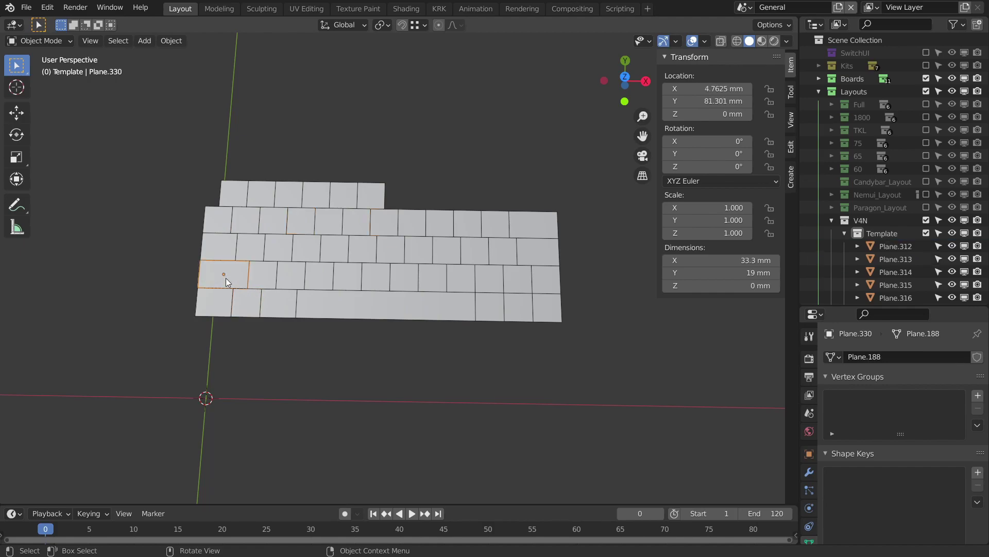
left_click(218, 304)
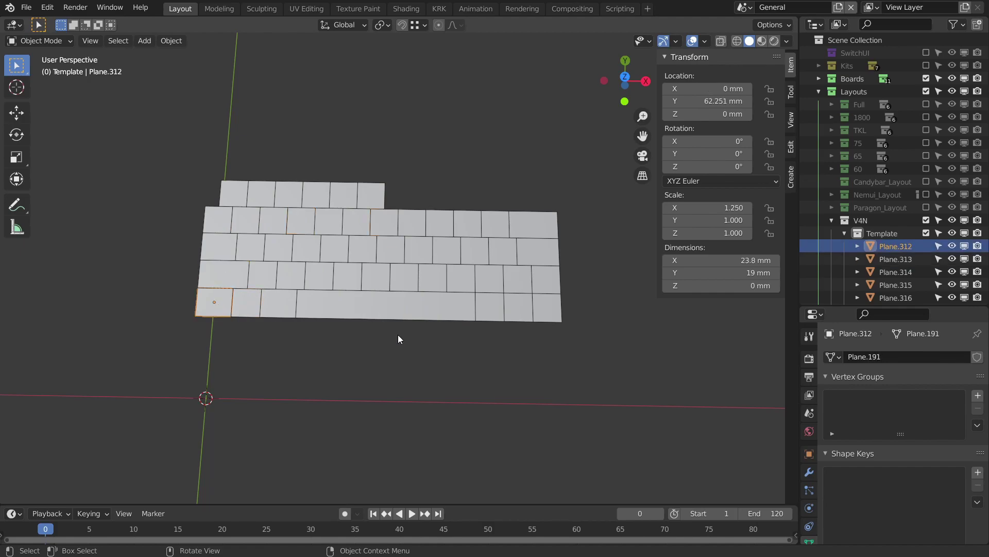
key("ctrl+a")
left_click(355, 325)
left_click(234, 292)
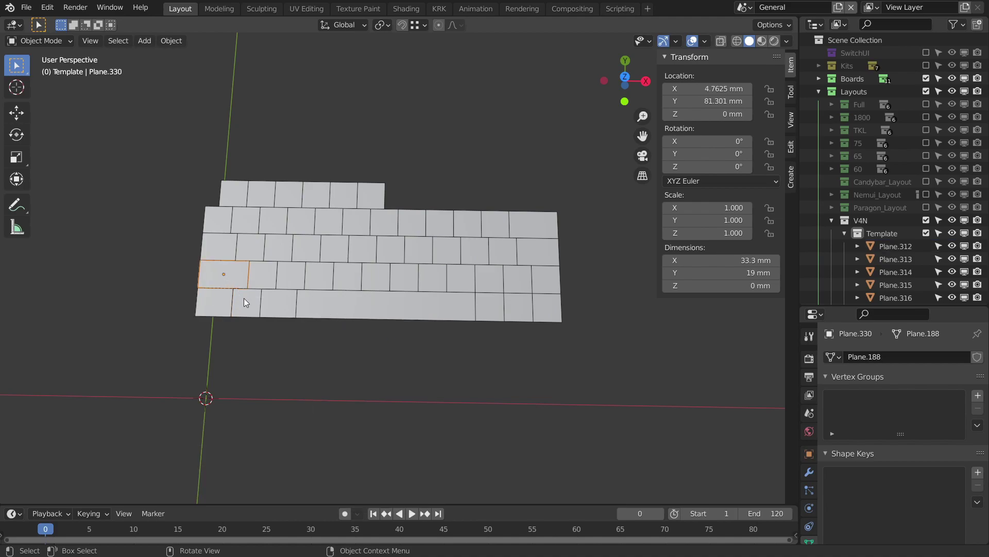
middle_click_drag(305, 311, 611, 332)
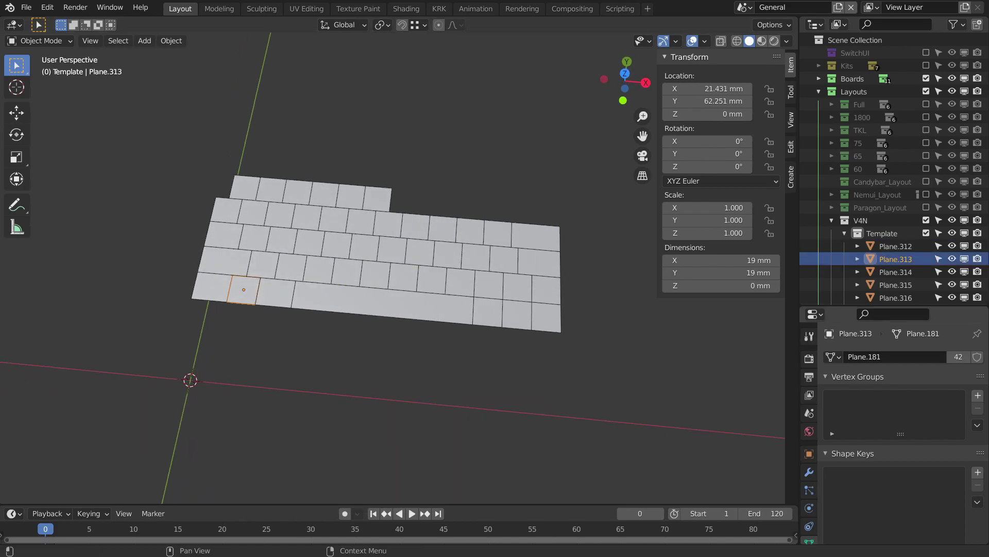
scroll(479, 366, "up", 2)
scroll(478, 363, "up", 1)
scroll(486, 356, "up", 2)
- Snap the 3D cursor to the midpoint of the spacebar plane's front edge
mouse_move(485, 351)
middle_mouse_down("shift")
mouse_move(505, 341)
mouse_move(496, 327)
mouse_move(479, 340)
mouse_move(458, 314)
mouse_move(432, 320)
middle_mouse_up("shift")
left_click(404, 305)
scroll(421, 314, "up", 1)
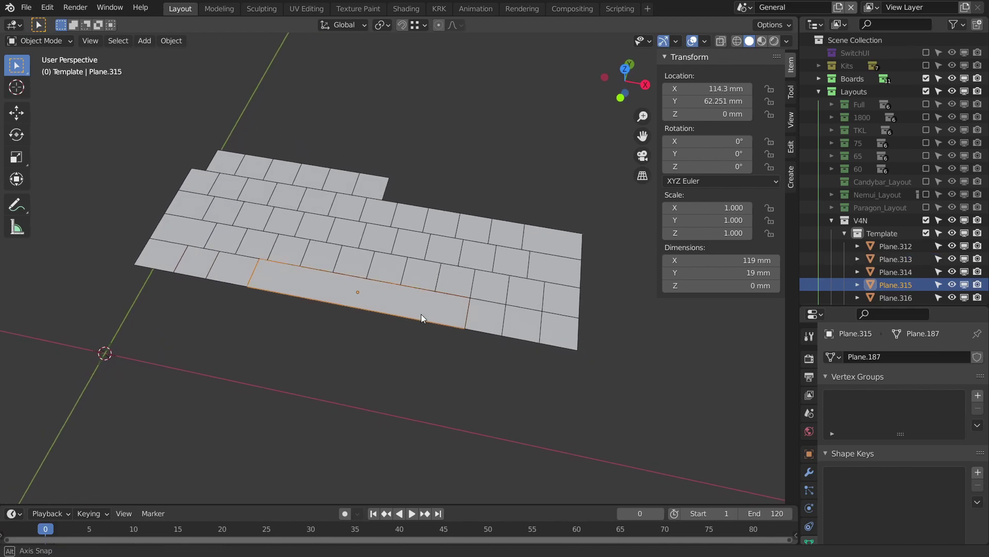
scroll(426, 319, "up", 2)
key("Tab")
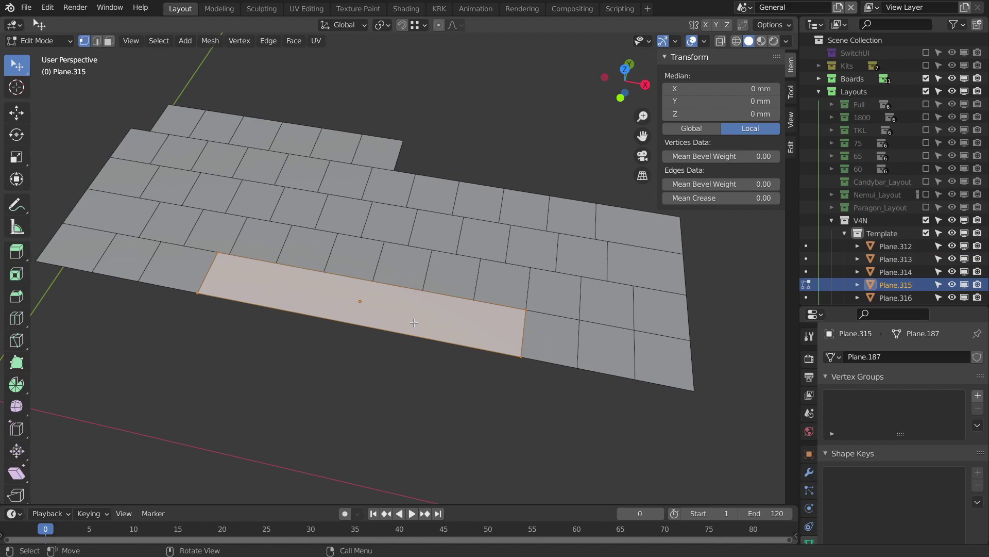
key("2")
left_click(363, 312)
middle_click_drag(354, 323, 362, 323, "shift")
key("shift+s")
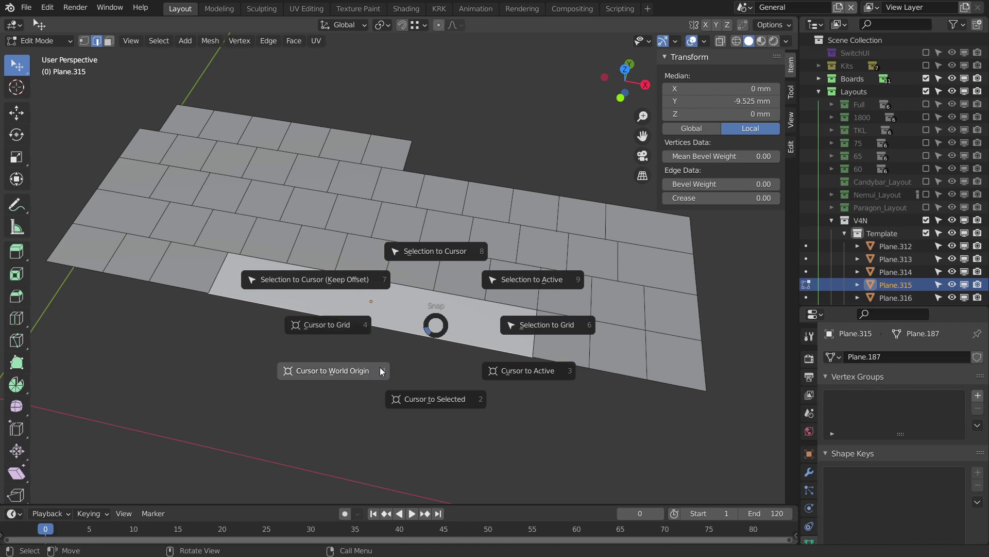
left_click(448, 400)
- Return to Object Mode to add an empty at the cursor
middle_click_drag(453, 360, 471, 300)
key("Tab")
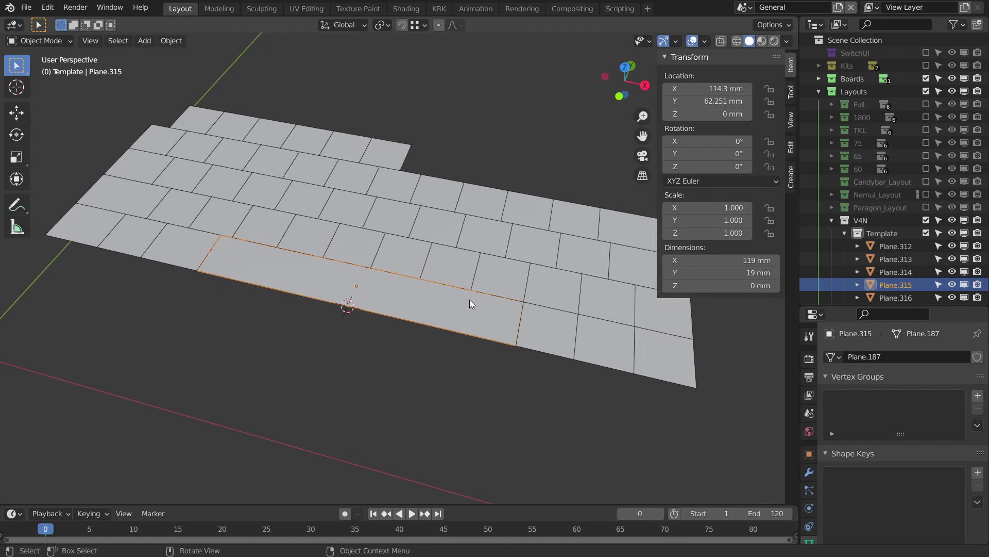
key("shift+a")
- Add a plain axes empty and set its size to 50 mm
key("e")
key("p")
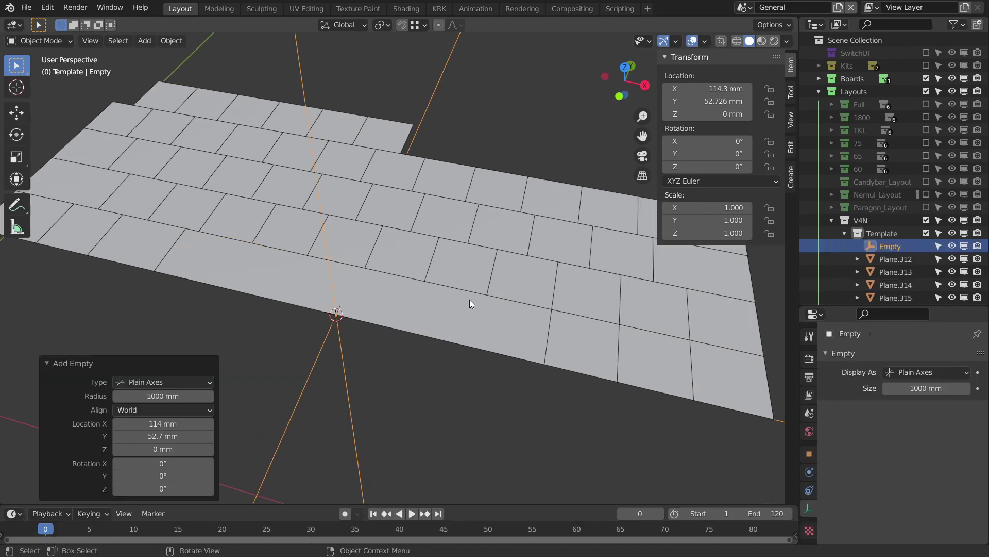
middle_click_drag(469, 300, 541, 328)
left_click(916, 388)
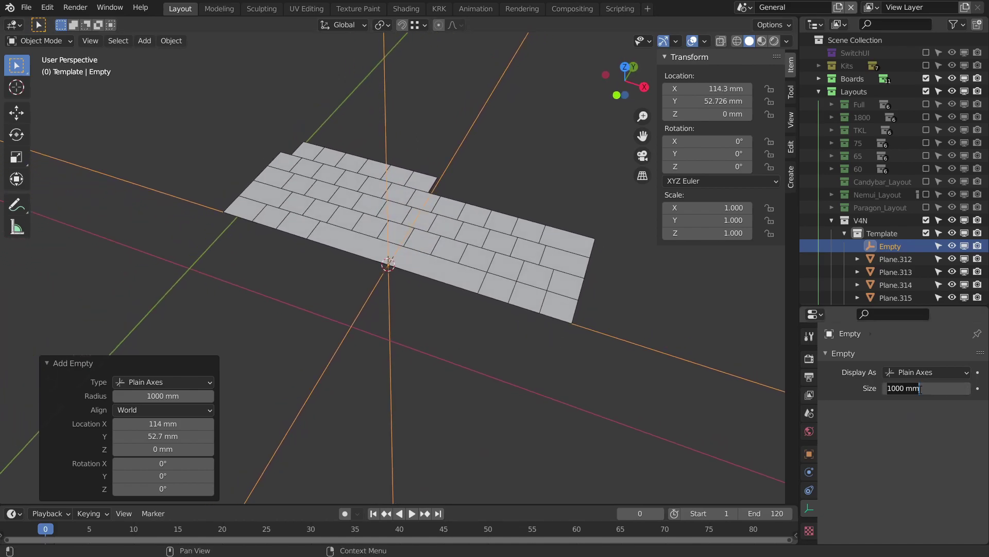
type("50")
key("Return")
- Parent all the key planes to the empty with Object parenting
mouse_move(515, 308)
middle_mouse_down()
mouse_move(503, 276)
mouse_move(486, 315)
mouse_move(393, 333)
mouse_move(493, 347)
mouse_move(523, 243)
middle_mouse_up()
scroll(503, 276, "up", 3)
key("a")
middle_click_drag(484, 361, 480, 344, "shift")
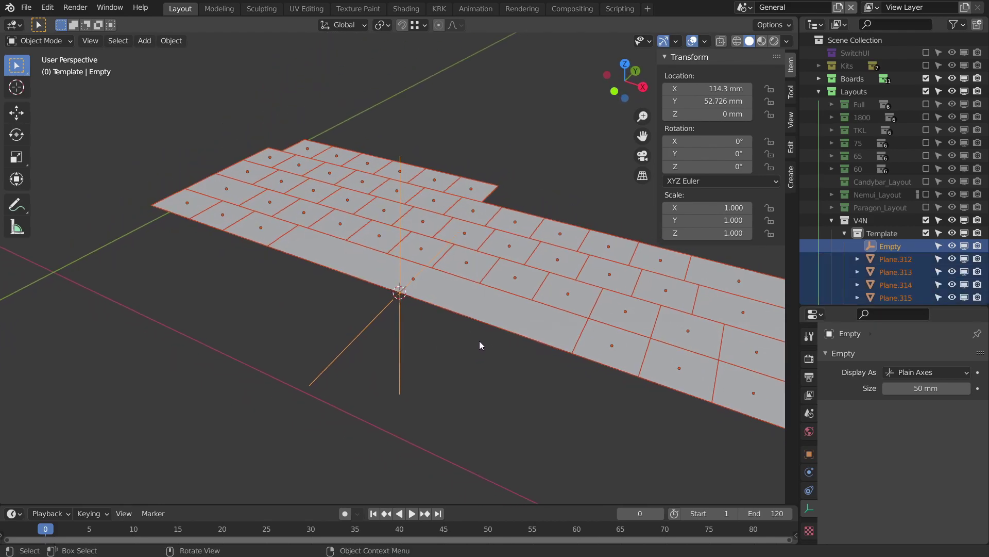
key("ctrl+p")
left_click(436, 339)
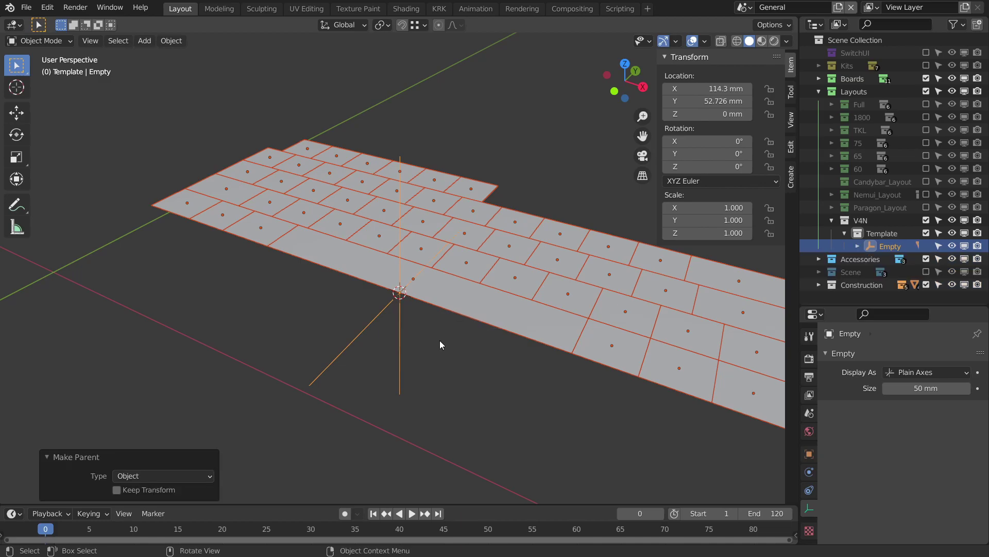
middle_click_drag(456, 339, 485, 352)
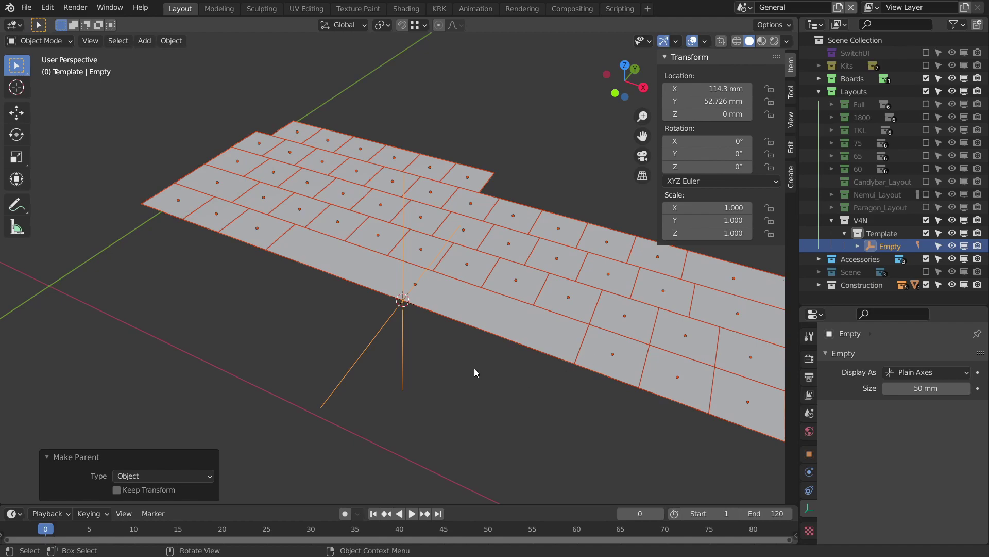
- Reselect the parent empty and rename it V4N_Move.001 in the Outliner
left_click(474, 372)
left_click(403, 326)
mouse_move(696, 309)
middle_mouse_down()
mouse_move(607, 343)
mouse_move(591, 332)
middle_mouse_up()
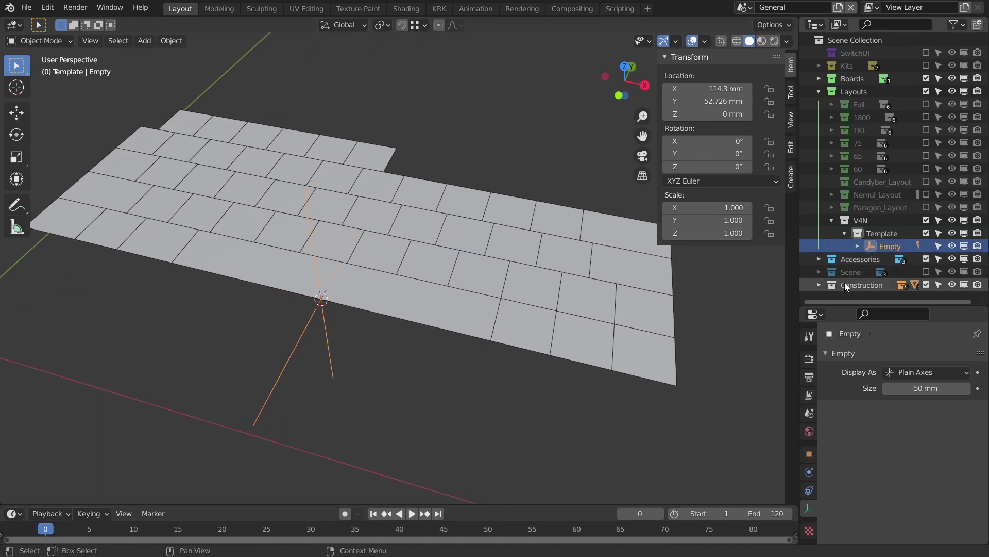
double_click(895, 249)
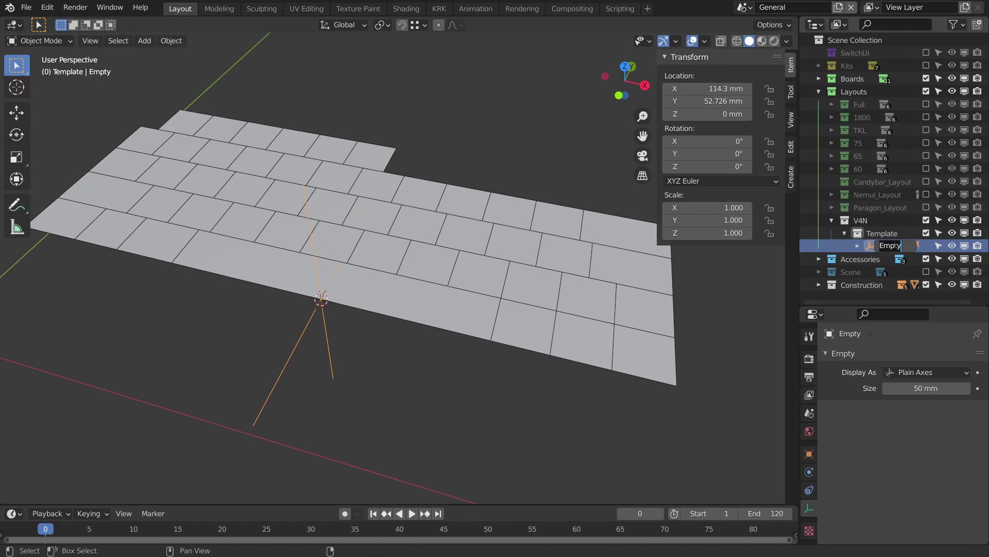
type("V4N_M")
type("ove")
key("Return")
middle_click_drag(449, 288, 592, 271)
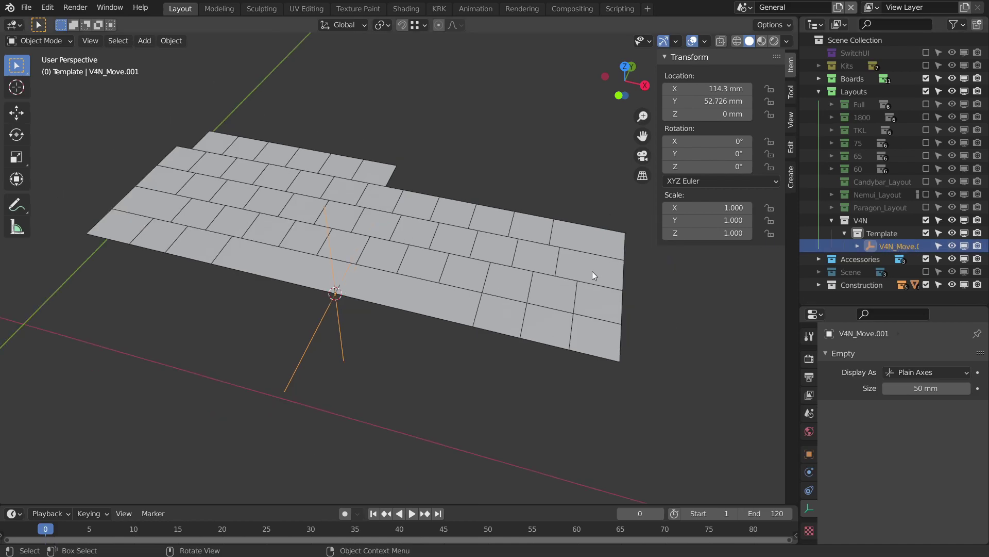
mouse_move(478, 296)
middle_mouse_down("shift")
mouse_move(500, 312)
mouse_move(488, 317)
middle_mouse_up("shift")
scroll(486, 321, "down", 2)
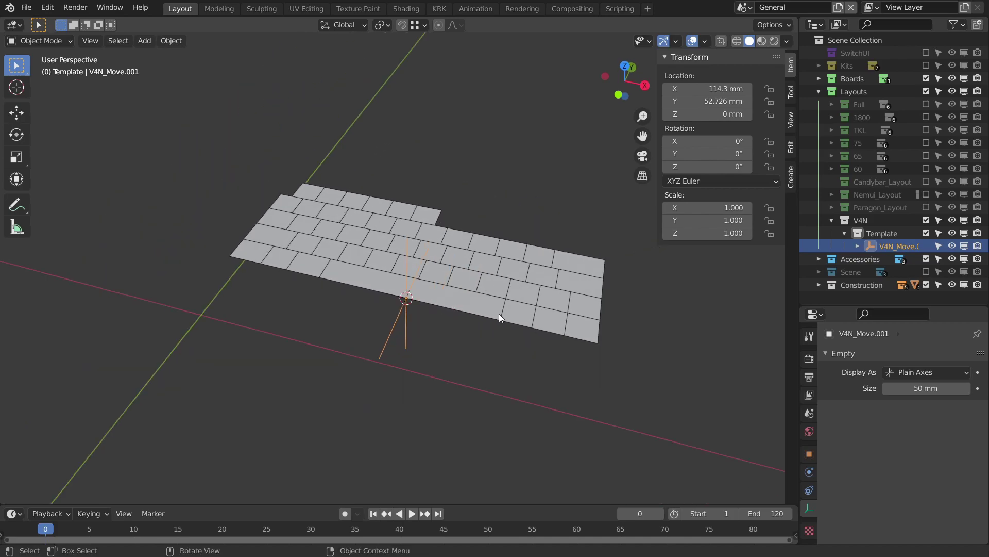
- Clear the V4N_Move.001 empty's location so the layout sits at the world origin
key("g")
key("Escape")
middle_click_drag(473, 276, 482, 301, "shift")
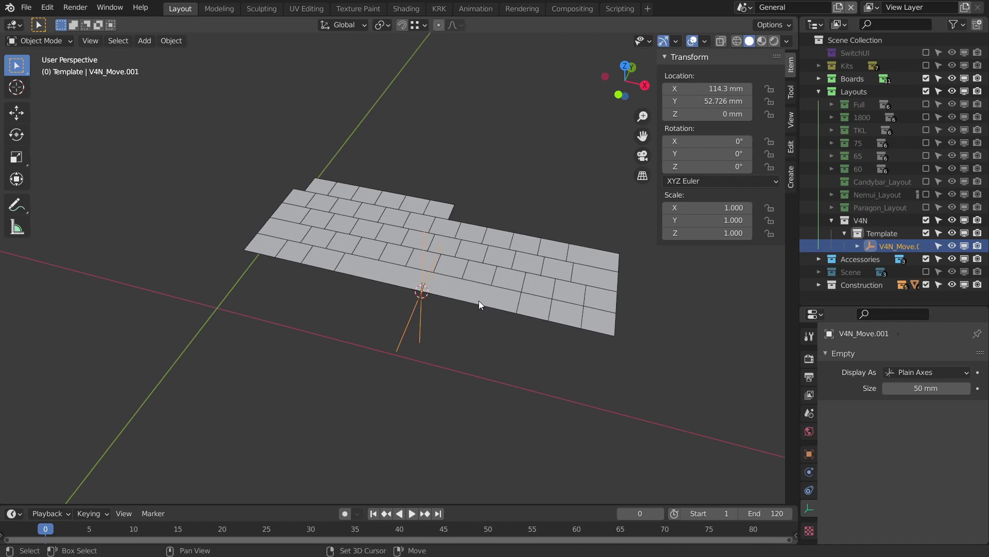
key("alt+g")
mouse_move(378, 305)
middle_mouse_down("shift")
mouse_move(496, 305)
mouse_move(471, 319)
mouse_move(443, 293)
mouse_move(536, 301)
mouse_move(455, 327)
mouse_move(530, 347)
mouse_move(494, 329)
mouse_move(564, 361)
mouse_move(466, 290)
middle_mouse_up("shift")
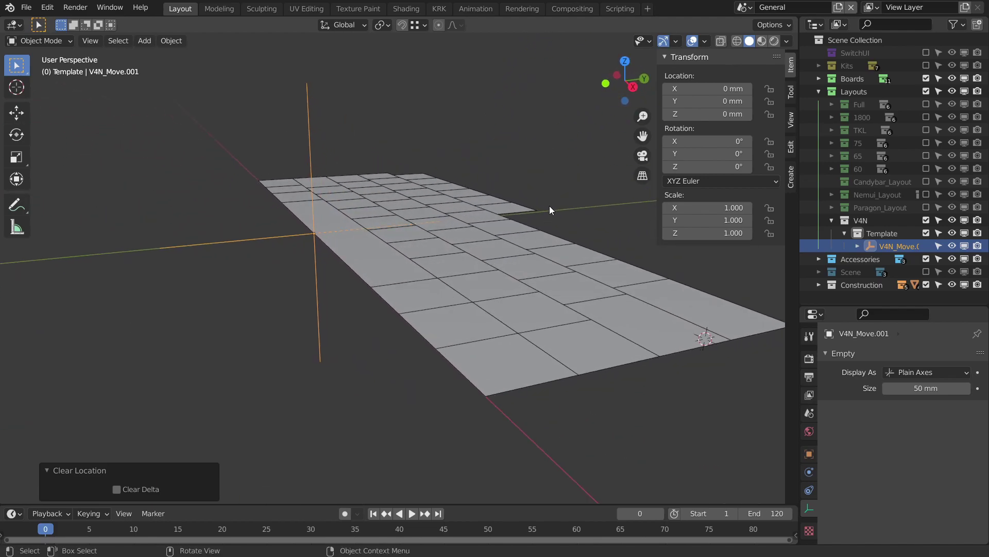
- Try an X-axis rotation, cancel it, and reframe the plate frontally
key("r")
key("x")
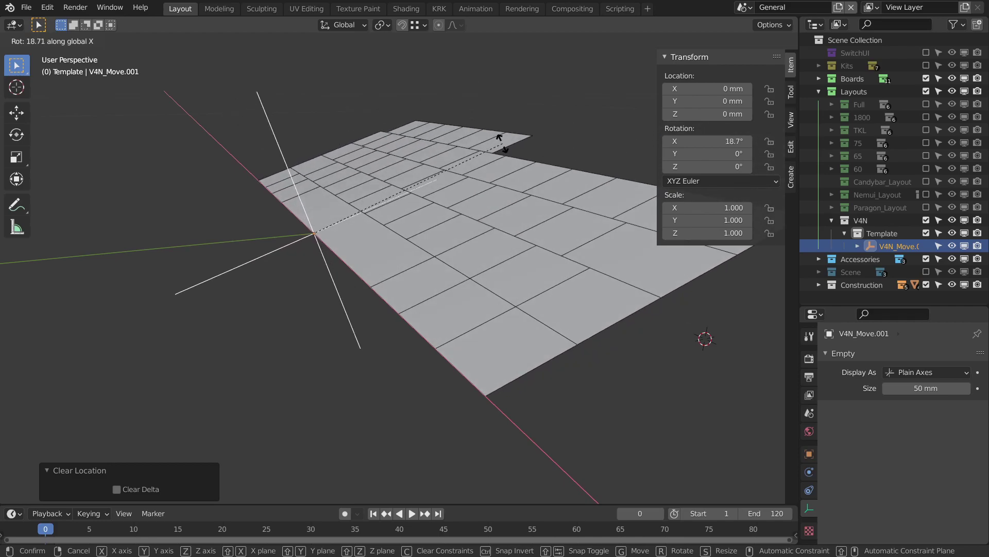
key("Escape")
mouse_move(501, 140)
middle_mouse_down()
mouse_move(450, 157)
mouse_move(457, 248)
mouse_move(420, 259)
mouse_move(446, 259)
middle_mouse_up()
mouse_move(401, 222)
middle_mouse_down()
mouse_move(485, 290)
mouse_move(482, 316)
mouse_move(584, 340)
middle_mouse_up()
scroll(483, 307, "down", 1)
scroll(485, 315, "up", 1)
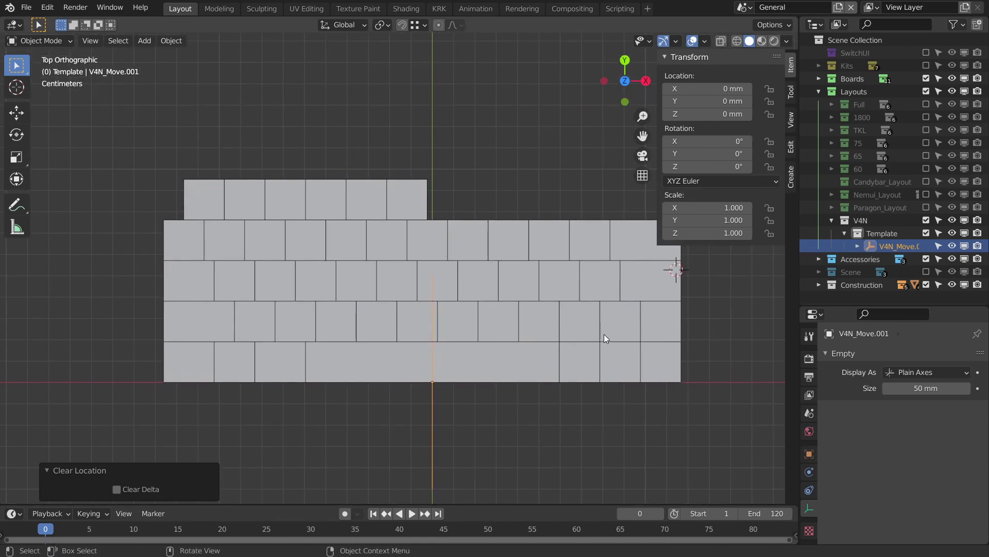
scroll(604, 334, "down", 2)
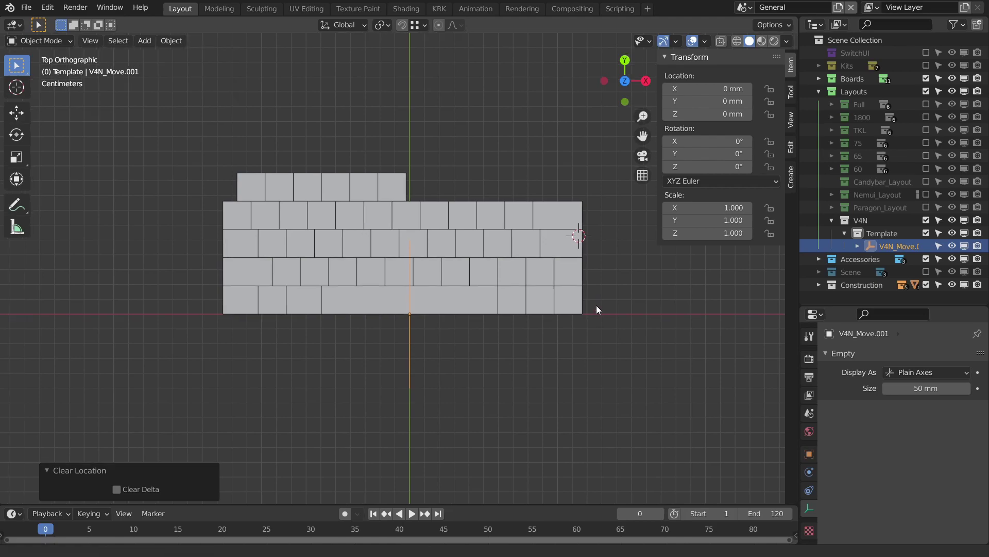
middle_click_drag(600, 301, 648, 304, "shift")
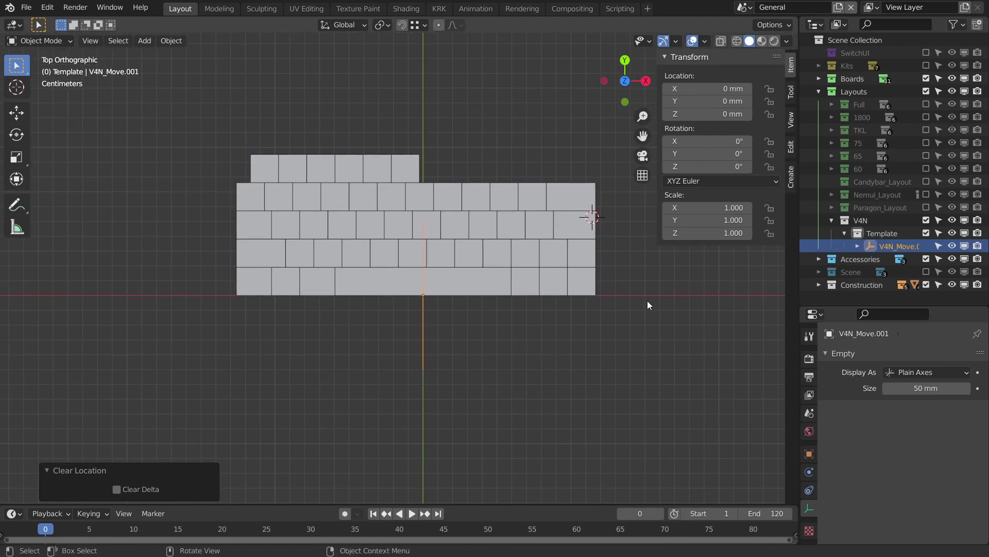
- Show the KeyCapUVBase keycaps without wireframe overlay in Material Preview
left_click(819, 285)
scroll(851, 250, "down", 4)
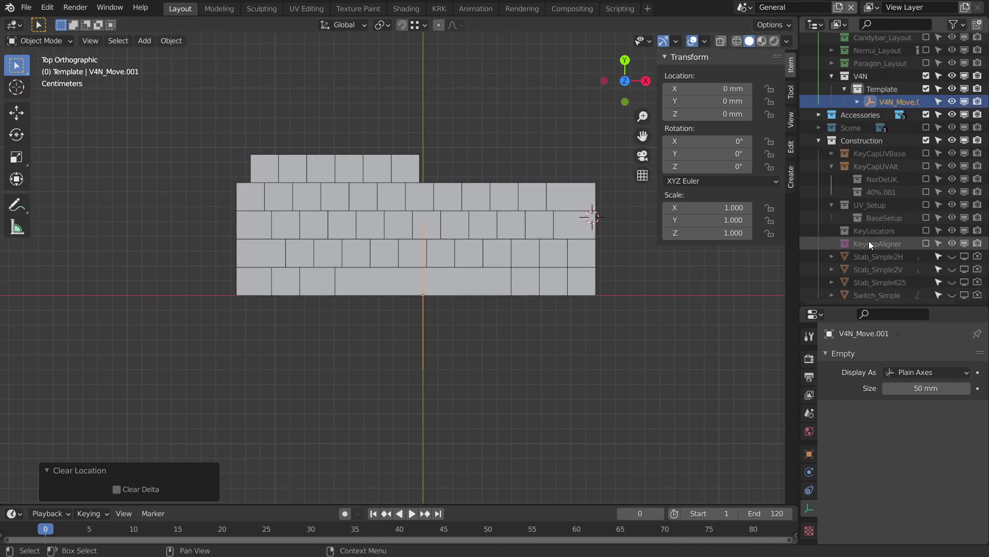
left_click(926, 153)
mouse_move(609, 282)
middle_mouse_down()
mouse_move(552, 257)
mouse_move(549, 211)
mouse_move(631, 196)
mouse_move(737, 59)
middle_mouse_up()
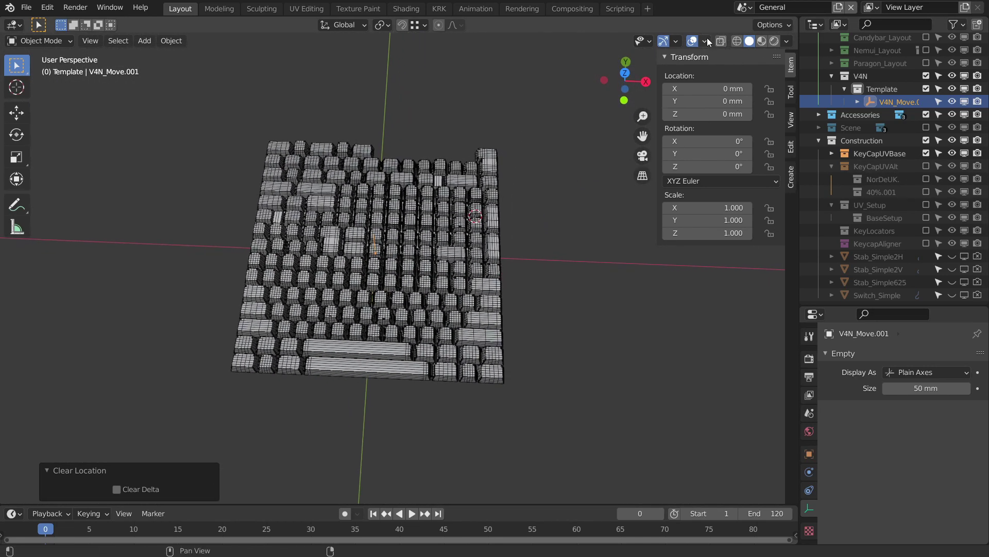
left_click(706, 40)
left_click(626, 256)
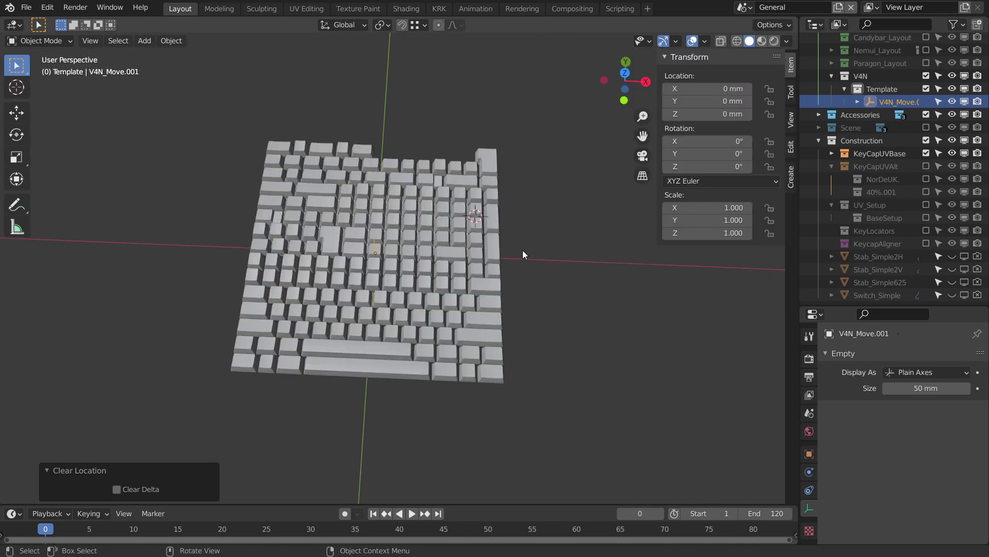
key("z")
middle_click_drag(526, 286, 536, 303)
- Slide the template planes along X beside the keyboard
key("g")
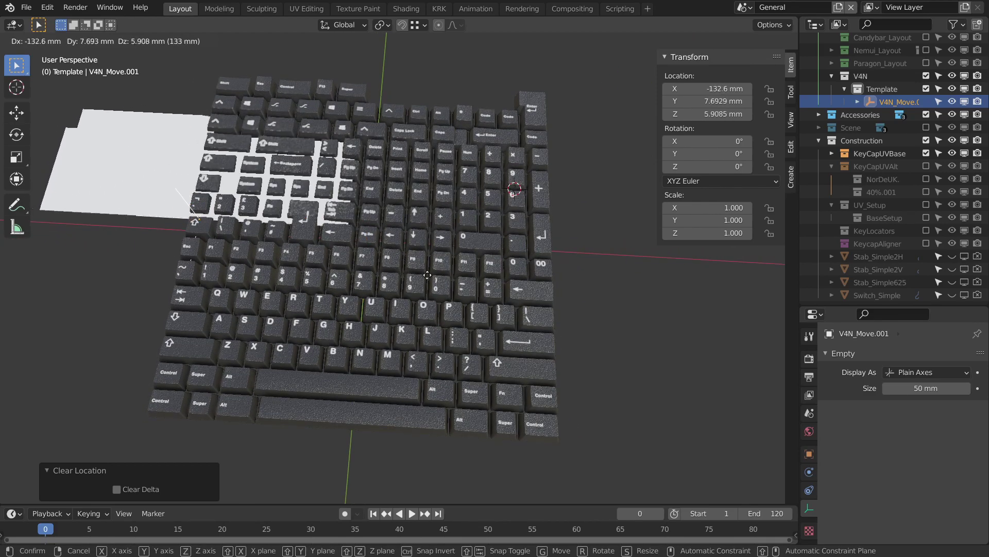
key("x")
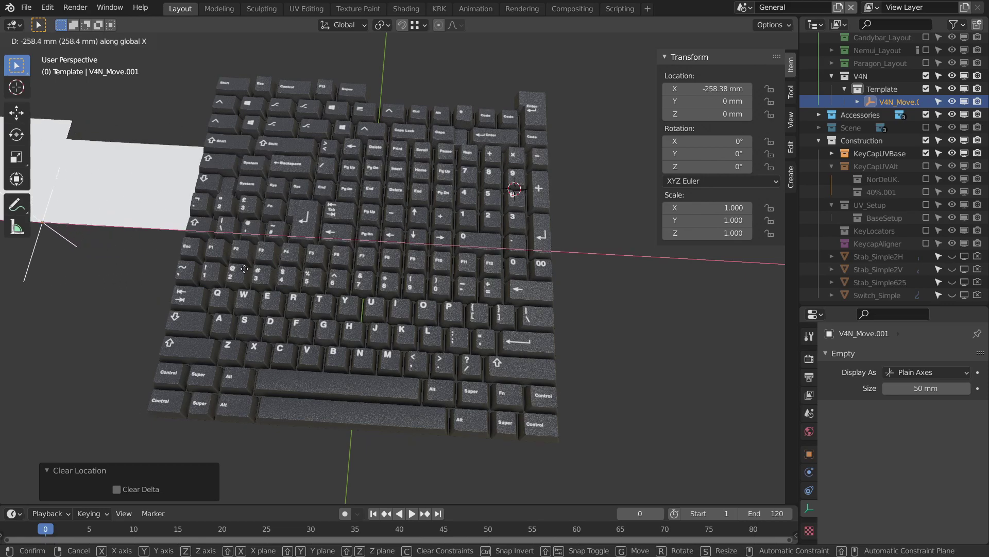
left_click(219, 266)
mouse_move(219, 266)
middle_mouse_down()
mouse_move(422, 297)
mouse_move(451, 288)
mouse_move(590, 301)
mouse_move(486, 282)
mouse_move(510, 305)
mouse_move(504, 319)
mouse_move(471, 289)
mouse_move(518, 297)
mouse_move(504, 286)
mouse_move(523, 287)
mouse_move(578, 318)
mouse_move(544, 298)
mouse_move(552, 277)
mouse_move(553, 288)
mouse_move(436, 290)
mouse_move(517, 303)
middle_mouse_up()
- Select the Q keycap, check the overlay settings, then select a small template plane
left_click(569, 330)
left_click(707, 41)
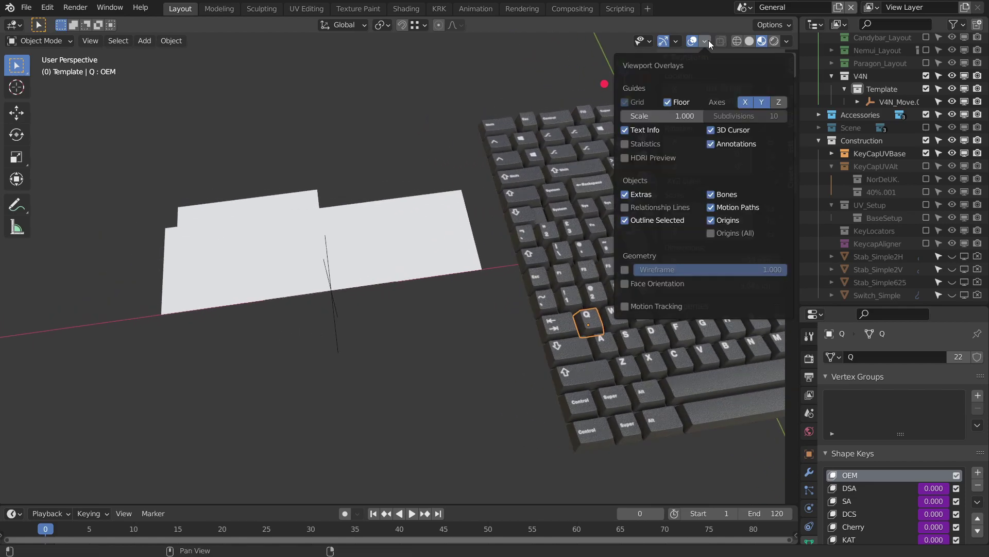
left_click(708, 41)
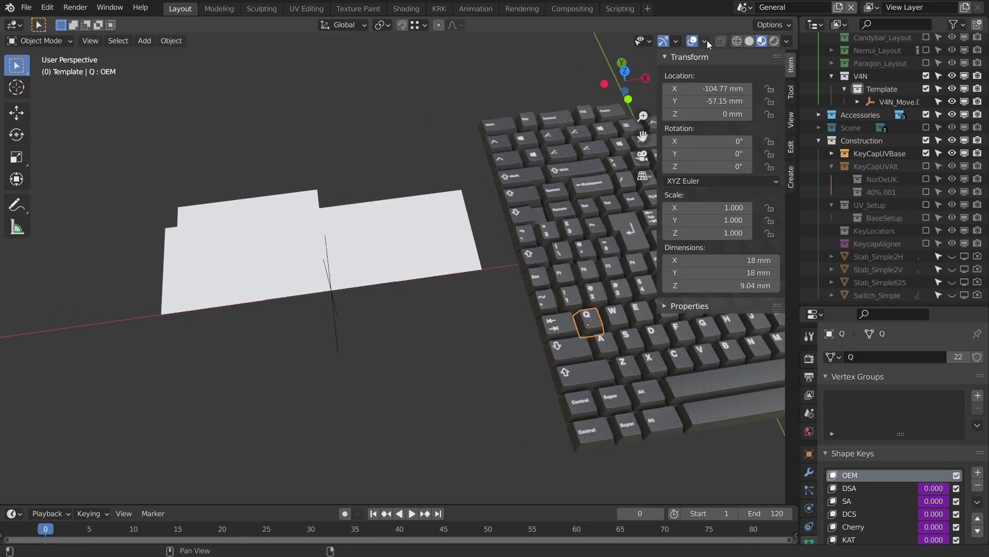
mouse_move(494, 248)
middle_mouse_down()
mouse_move(469, 269)
mouse_move(485, 282)
mouse_move(267, 218)
mouse_move(299, 192)
mouse_move(328, 215)
mouse_move(374, 207)
mouse_move(352, 224)
mouse_move(370, 241)
mouse_move(383, 236)
middle_mouse_up()
left_click(215, 184)
- Make a linked duplicate of the Q keycap and slide it along X to the template
mouse_move(312, 187)
middle_mouse_down()
mouse_move(420, 254)
mouse_move(375, 242)
middle_mouse_up()
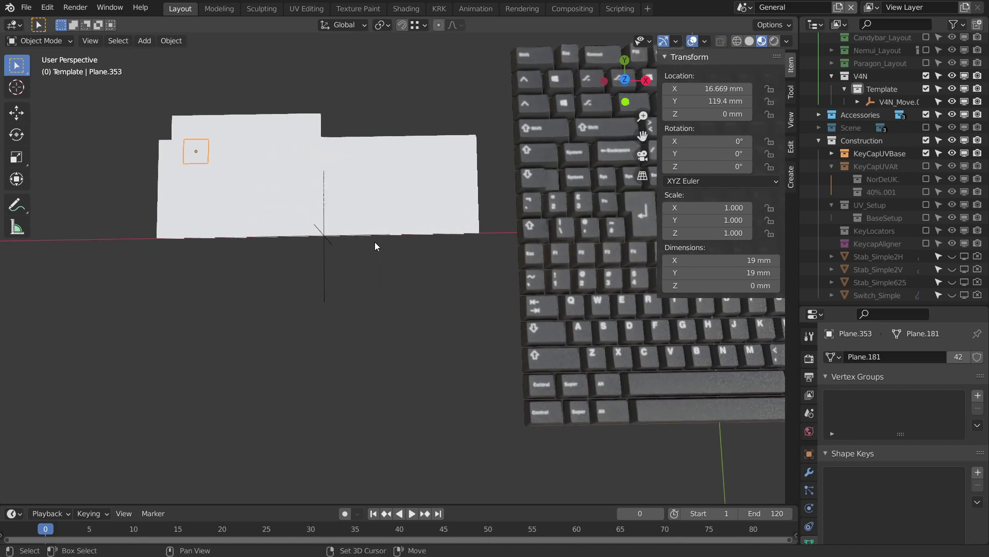
left_click(575, 304)
middle_click_drag(543, 313, 555, 298)
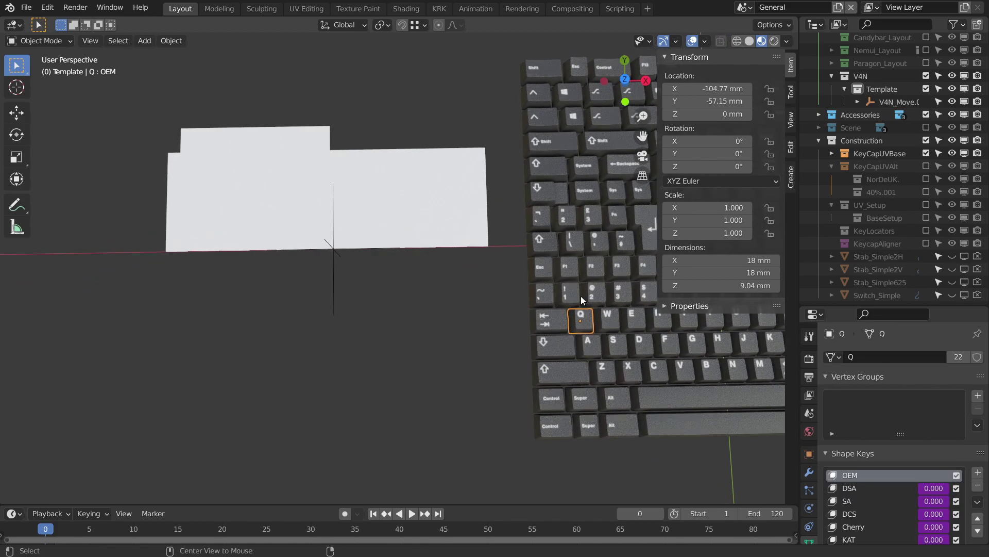
key("alt+d")
key("x")
left_click(446, 305)
mouse_move(446, 304)
middle_mouse_down()
mouse_move(509, 286)
mouse_move(521, 251)
mouse_move(526, 276)
mouse_move(552, 298)
mouse_move(519, 296)
mouse_move(534, 305)
mouse_move(481, 280)
middle_mouse_up()
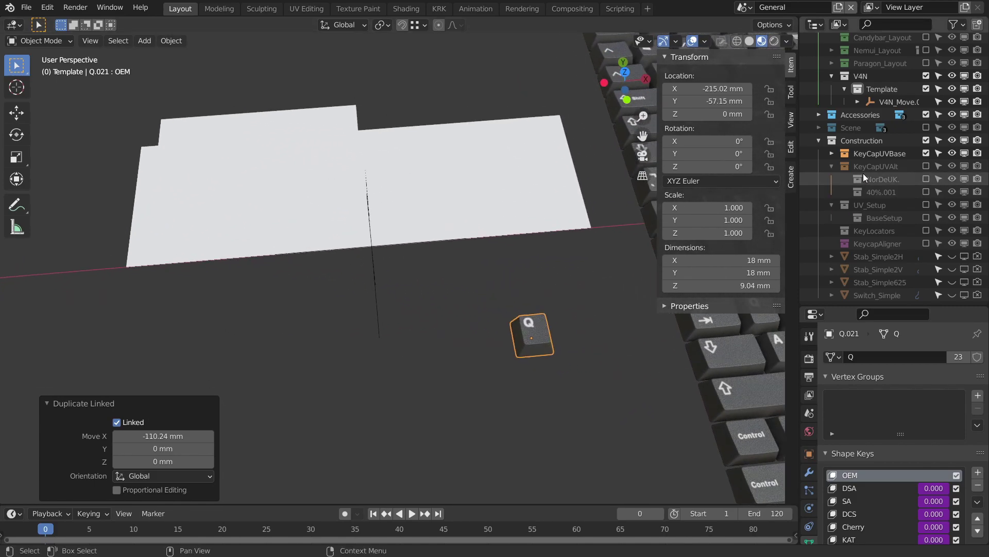
- Collapse the Construction collection to move the Q copy to another collection
left_click(819, 140)
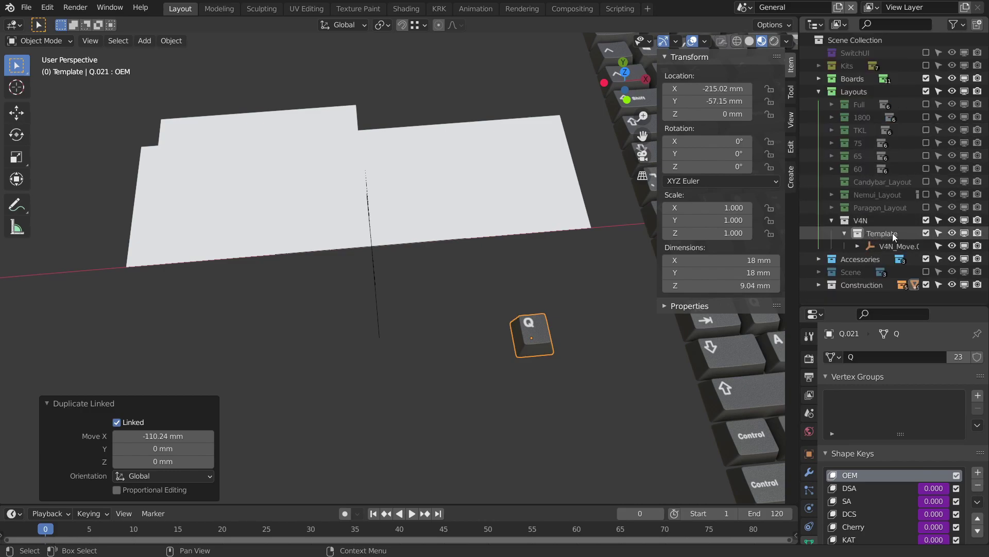
middle_click_drag(606, 327, 566, 270)
key("m")
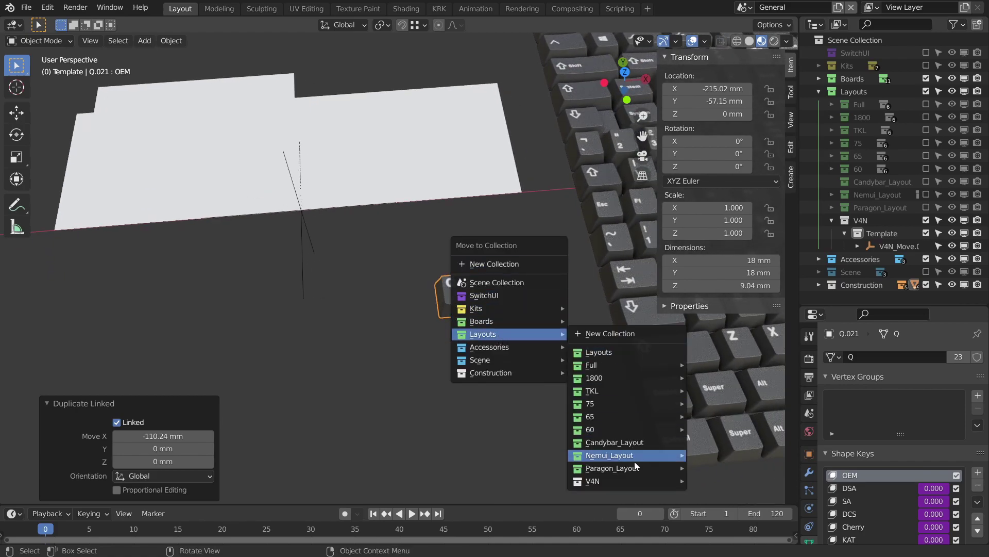
mouse_move(593, 481)
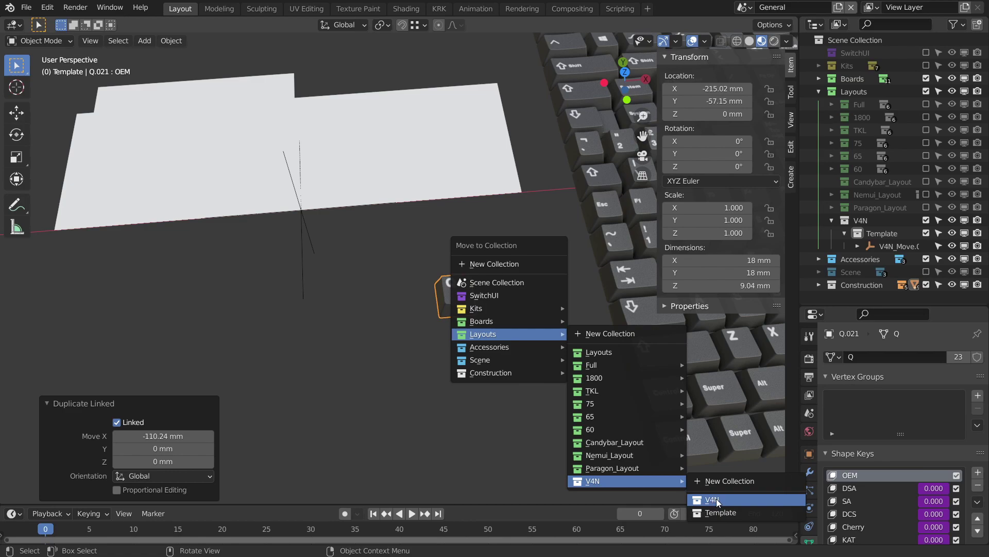
- Move the Q copy into the Layouts > V4N > V4N collection
left_click(713, 501)
mouse_move(611, 382)
middle_mouse_down()
mouse_move(513, 349)
mouse_move(715, 351)
middle_mouse_up()
middle_click_drag(469, 333, 422, 302)
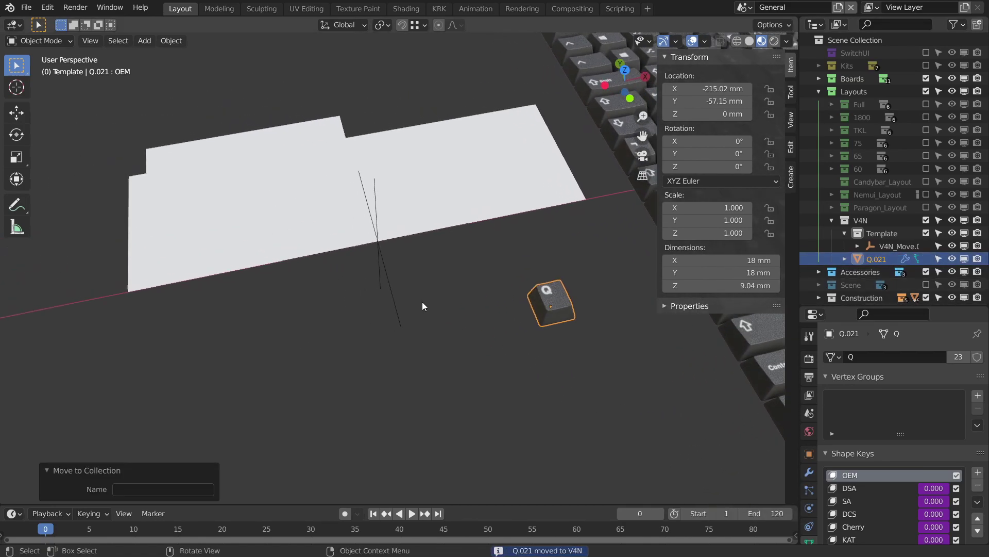
mouse_move(295, 230)
middle_mouse_down()
mouse_move(290, 266)
mouse_move(569, 359)
middle_mouse_up()
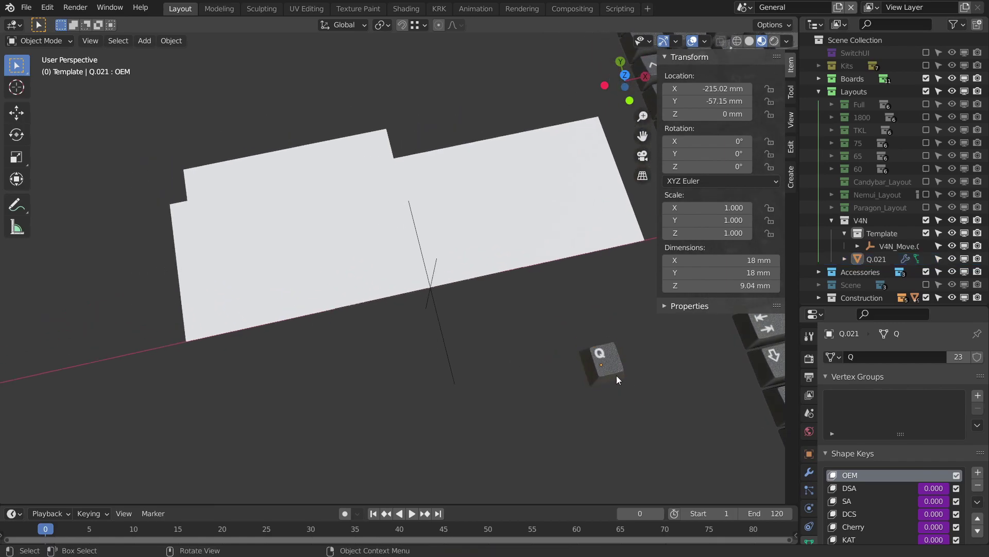
- Select Plane.354, the Q copy, and Plane.353 as the active object
left_click(203, 210)
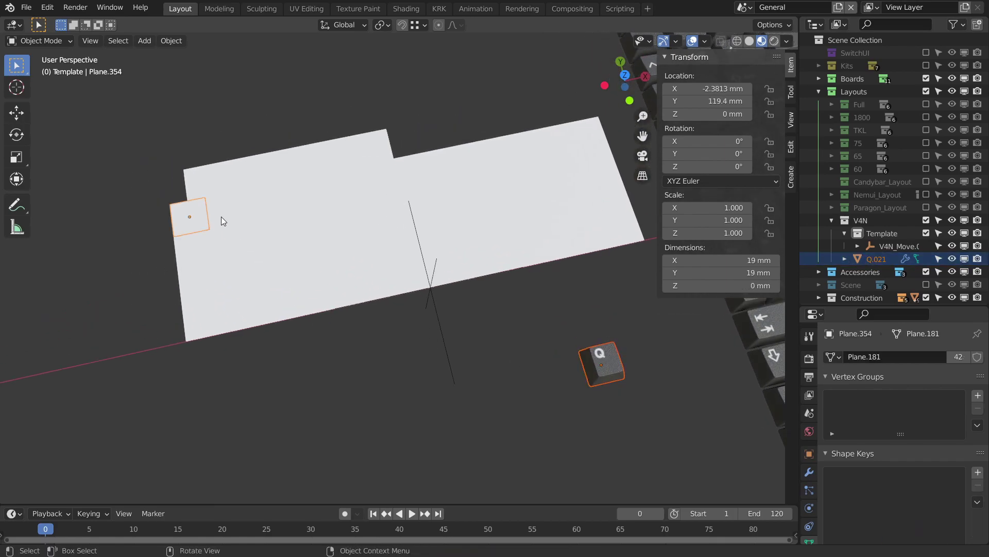
left_click(602, 362)
left_click(217, 206, "shift")
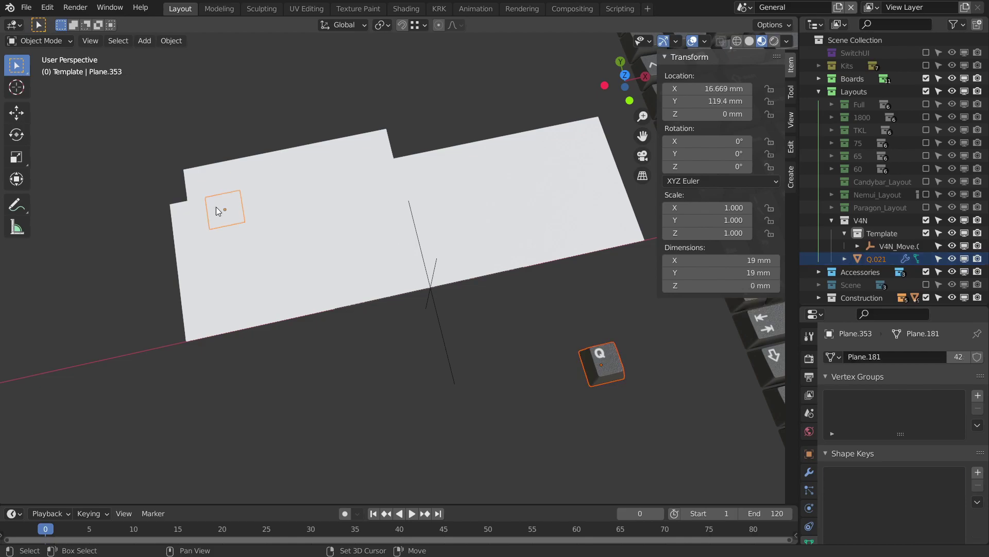
middle_click_drag(358, 273, 419, 268, "shift")
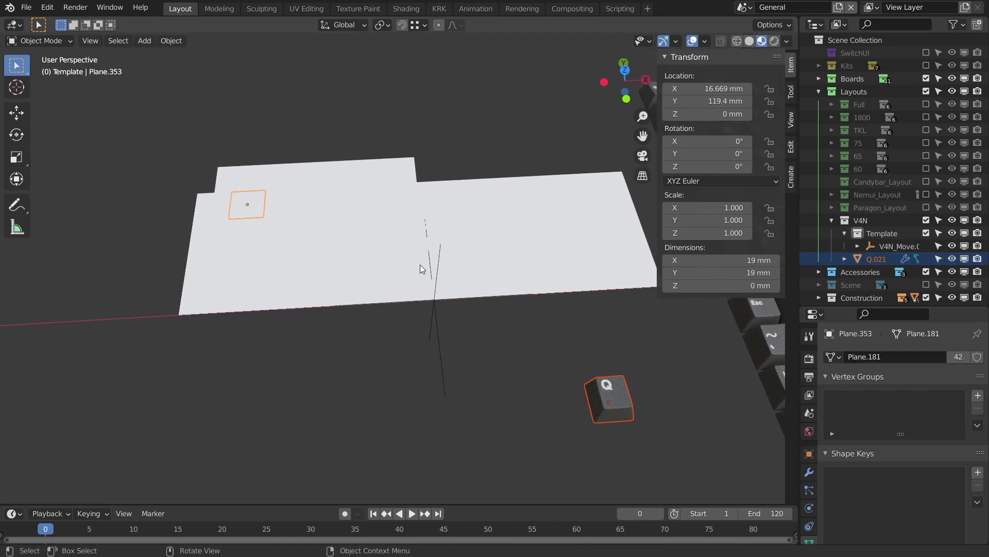
- Align Q.021 to the square plane on X and Y with Align Objects
key("F3")
type("align")
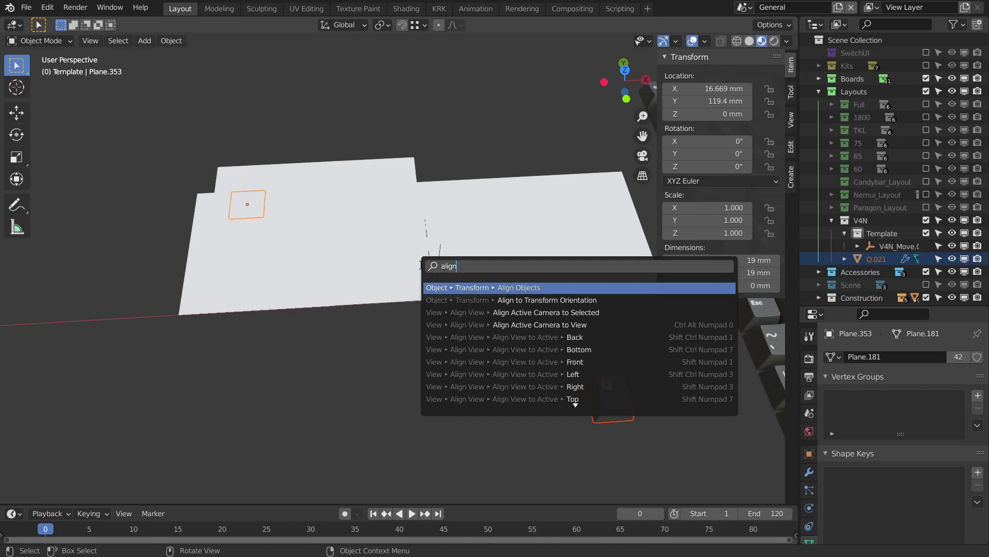
key("Return")
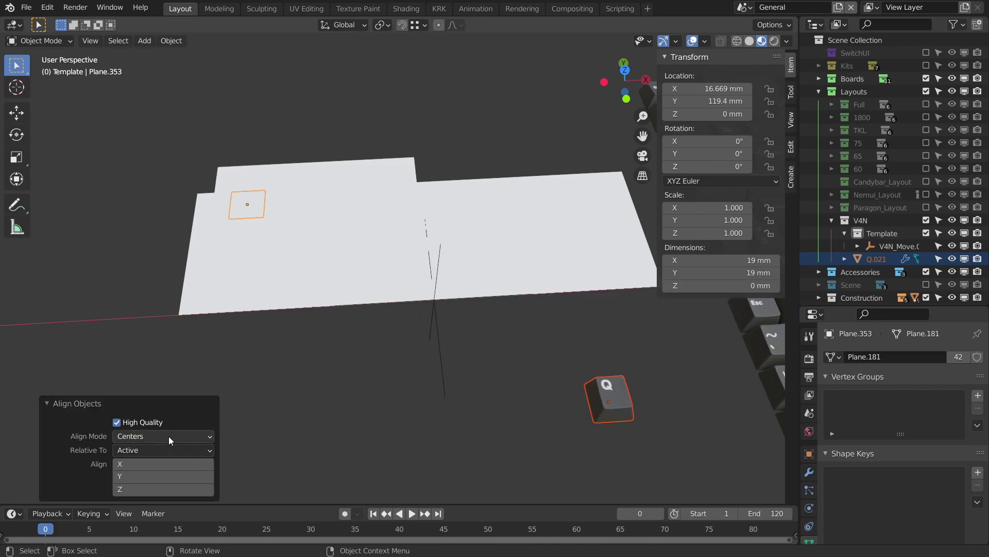
left_click(139, 463)
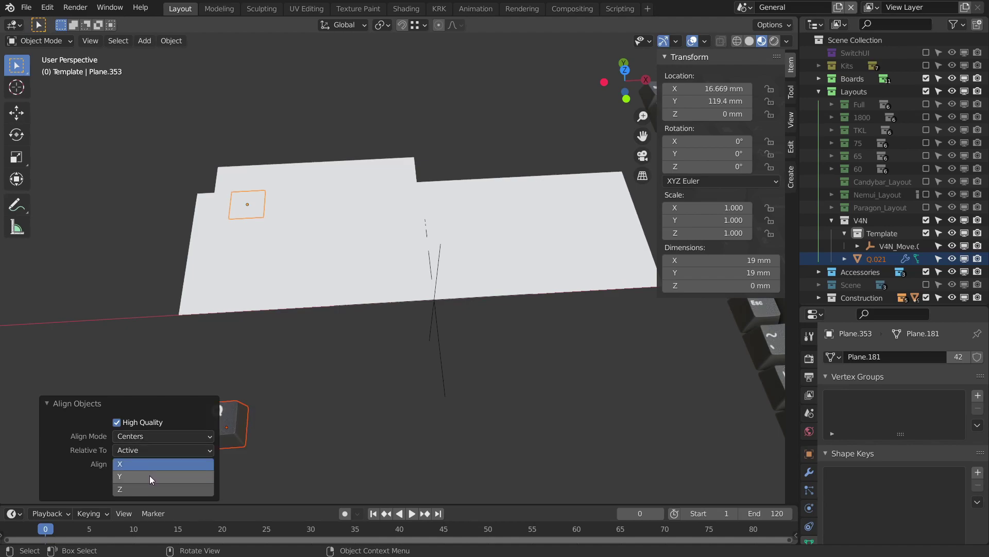
left_click(149, 475)
- Deselect, check the top wireframe view, then view the shaded keycaps in perspective
middle_click_drag(392, 369, 443, 354)
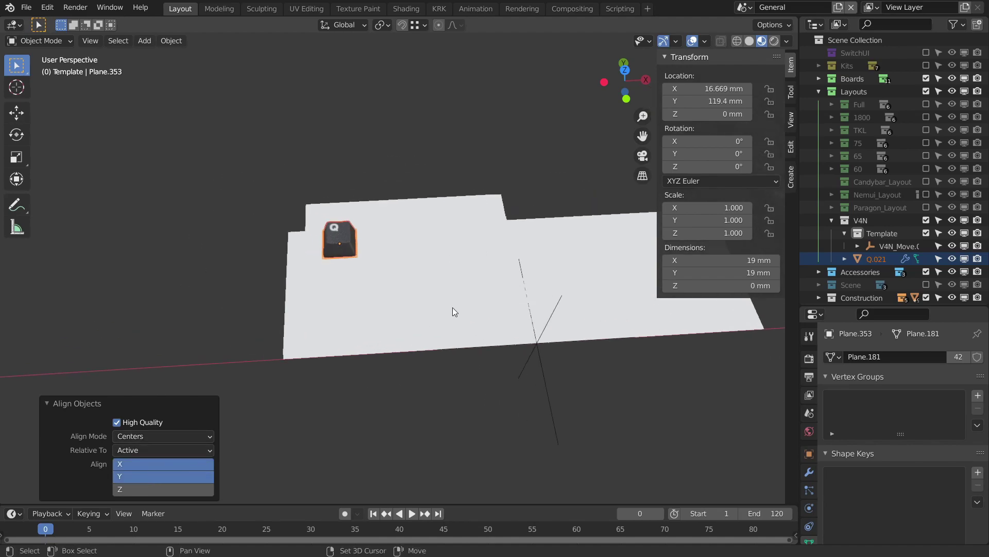
left_click(380, 148)
scroll(388, 286, "up", 2)
scroll(417, 296, "up", 2)
middle_click_drag(417, 300, 379, 376, "alt")
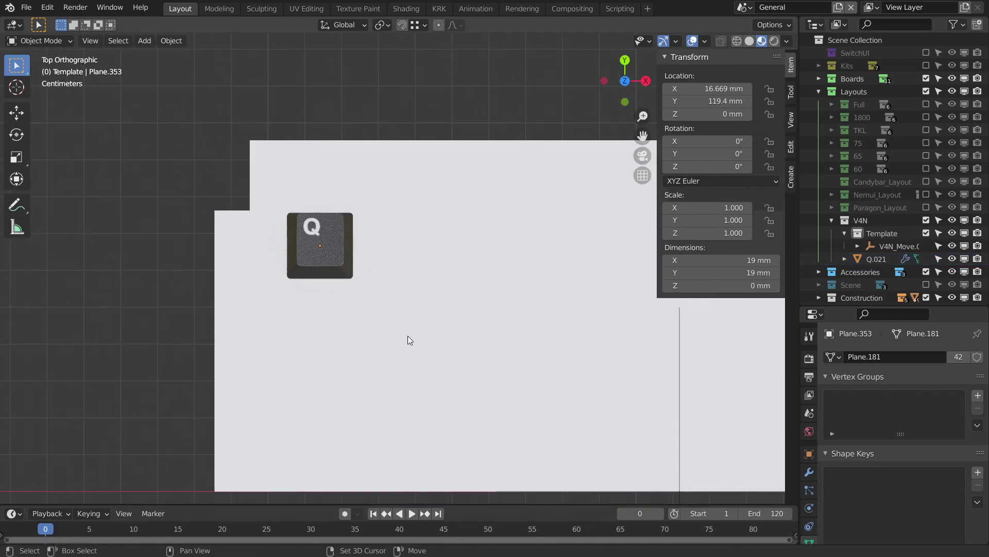
key("shift+z")
scroll(398, 336, "up", 4)
middle_click_drag(415, 338, 433, 311, "shift")
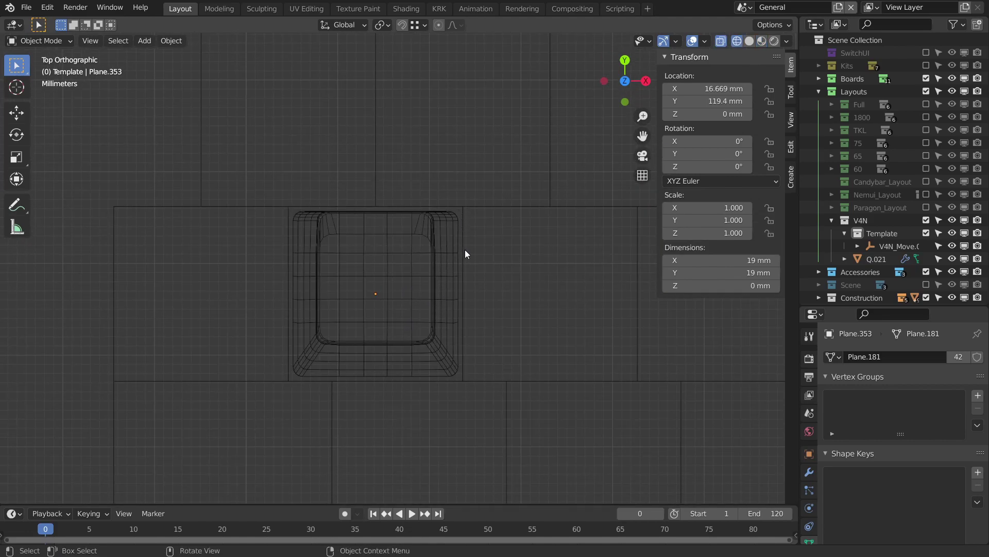
scroll(487, 294, "down", 5)
middle_click_drag(508, 336, 449, 256, "shift")
key("shift+z")
mouse_move(461, 356)
middle_mouse_down()
mouse_move(467, 324)
mouse_move(481, 336)
mouse_move(457, 325)
mouse_move(494, 334)
mouse_move(307, 246)
mouse_move(387, 258)
mouse_move(411, 299)
mouse_move(263, 263)
middle_mouse_up()
scroll(398, 316, "up", 3)
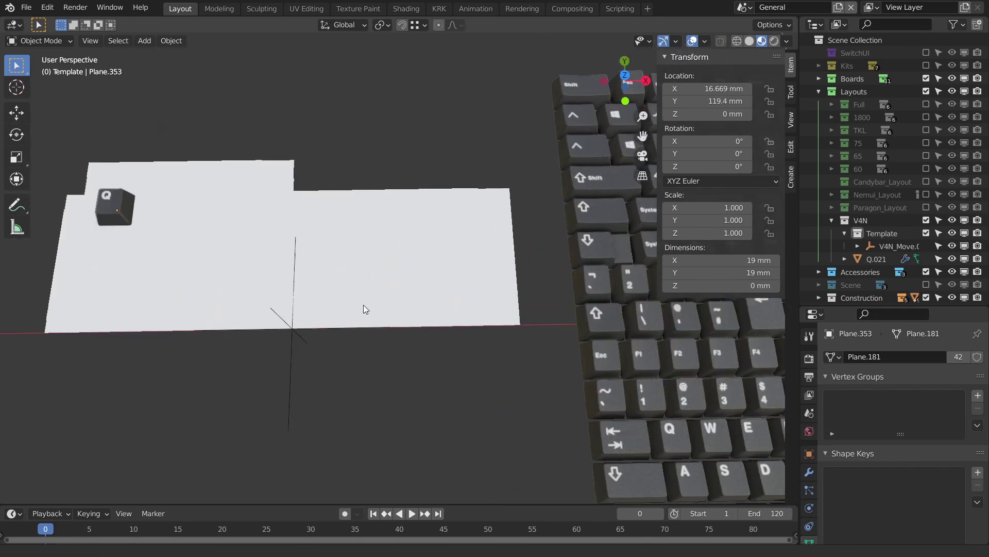
- Assign the W keycap mesh to the square right of the Q keycap
middle_click_drag(397, 316, 364, 280)
scroll(376, 309, "down", 2)
scroll(237, 306, "up", 4)
key("shift+d")
middle_click_drag(232, 300, 391, 293)
scroll(391, 293, "down", 2)
scroll(387, 290, "up", 1)
left_click(375, 251)
scroll(336, 233, "down", 2)
mouse_move(336, 233)
middle_mouse_down()
mouse_move(393, 267)
mouse_move(540, 317)
middle_mouse_up()
scroll(428, 292, "up", 2)
scroll(809, 519, "down", 3)
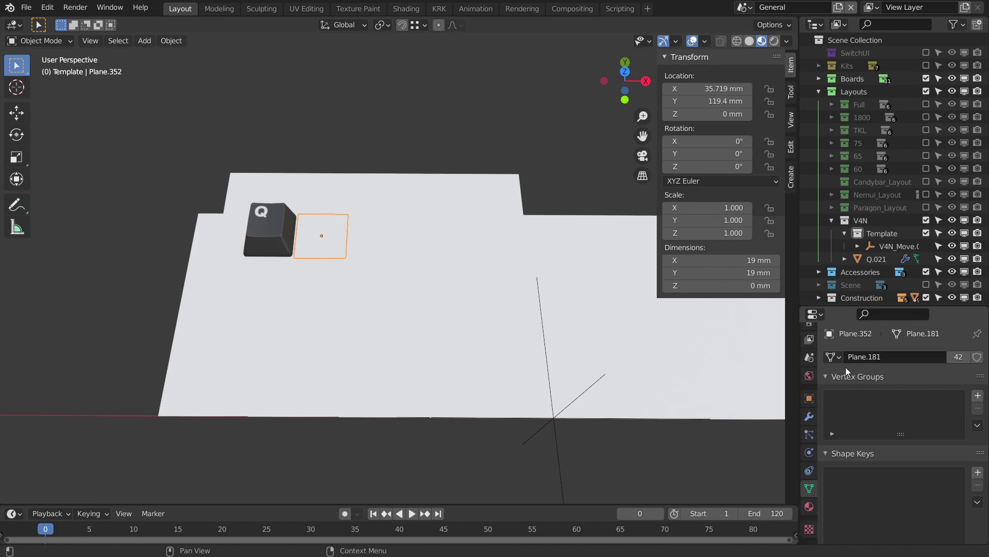
left_click(833, 356)
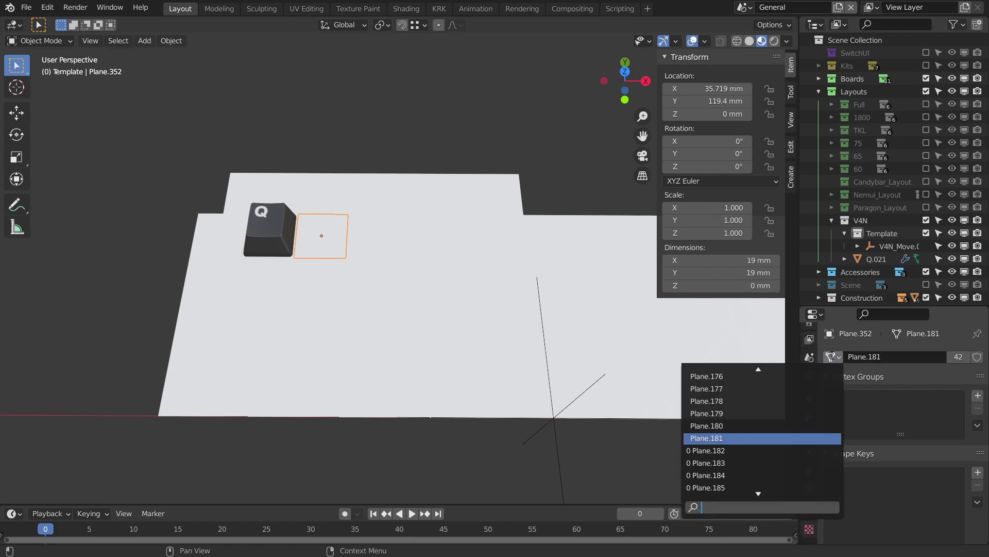
type("w")
key("Return")
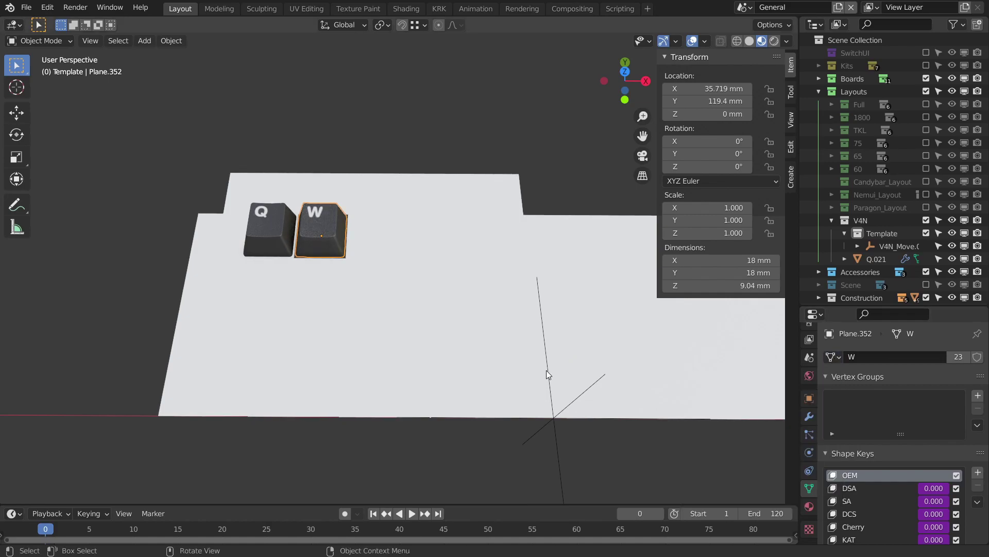
- Select the square beside W and browse its mesh list
left_click(363, 231)
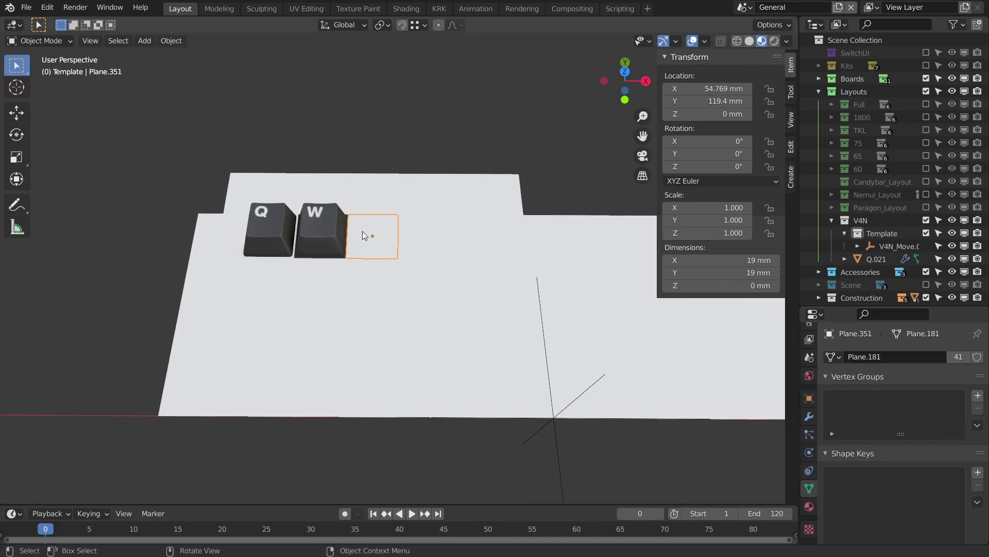
left_click(833, 357)
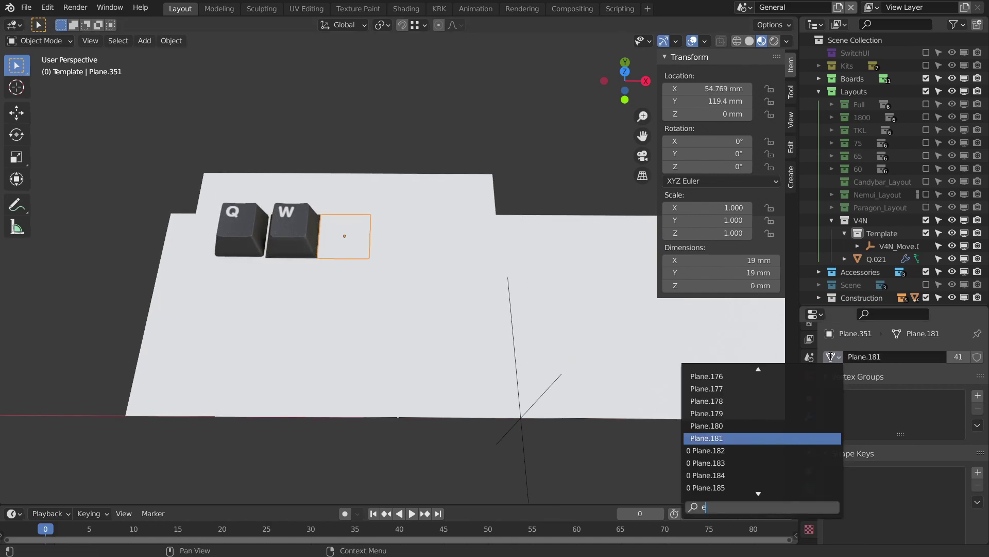
scroll(837, 359, "up", 3)
scroll(804, 394, "up", 15)
scroll(789, 412, "up", 6)
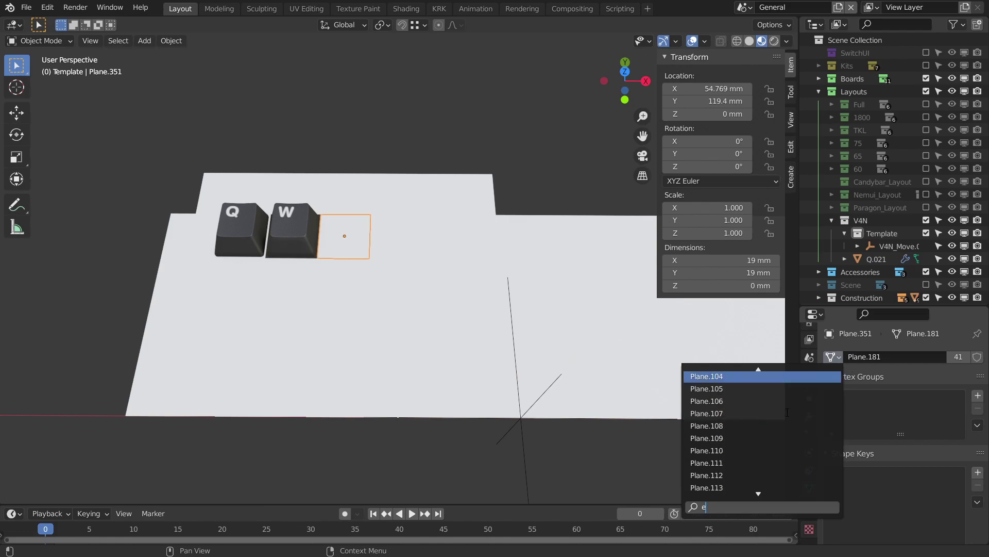
scroll(787, 413, "up", 16)
scroll(787, 412, "up", 16)
scroll(787, 412, "up", 5)
scroll(582, 457, "down", 5)
mouse_move(627, 419)
middle_mouse_down()
mouse_move(530, 350)
mouse_move(493, 364)
middle_mouse_up()
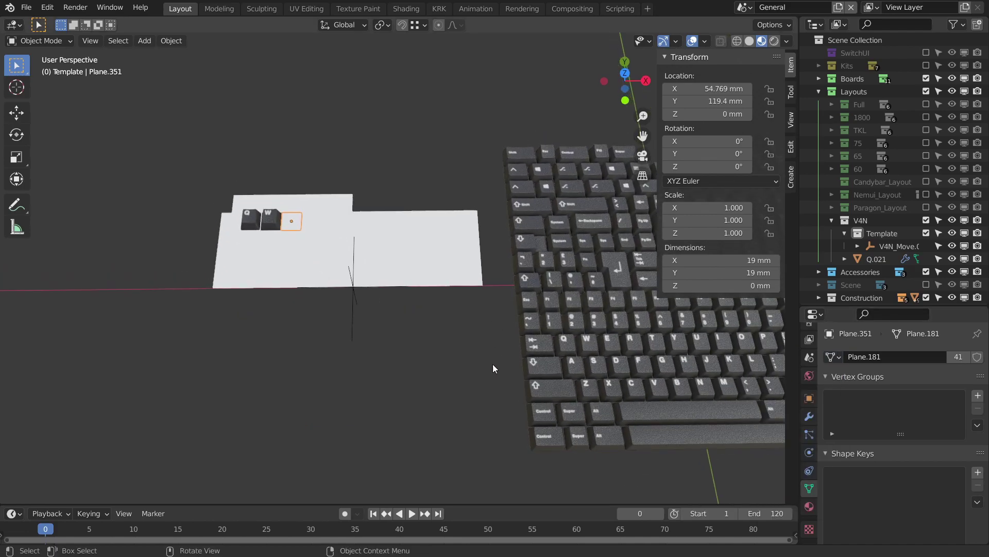
- Link the E keycap's mesh to the square after W
left_click(611, 341, "shift")
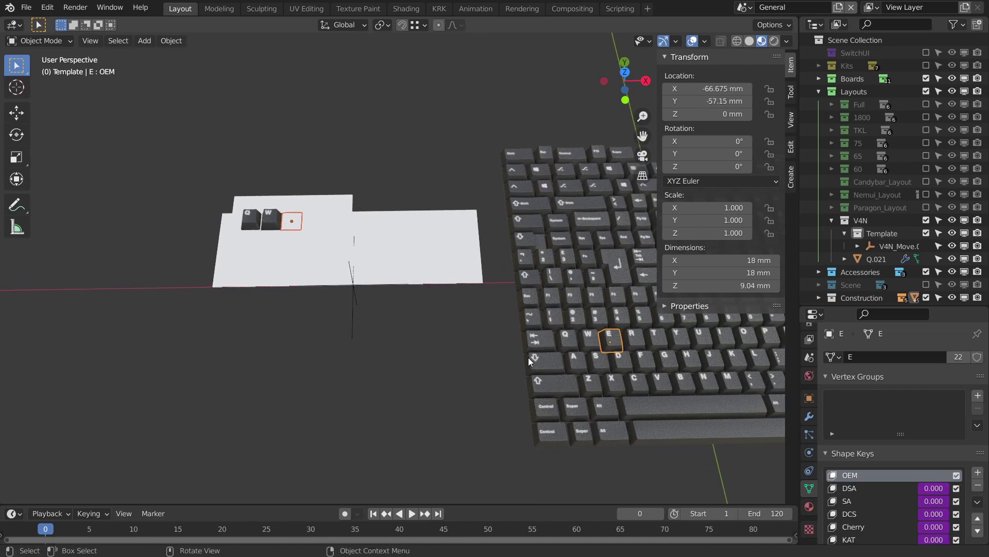
key("ctrl+l")
key("d")
middle_click_drag(409, 260, 336, 235)
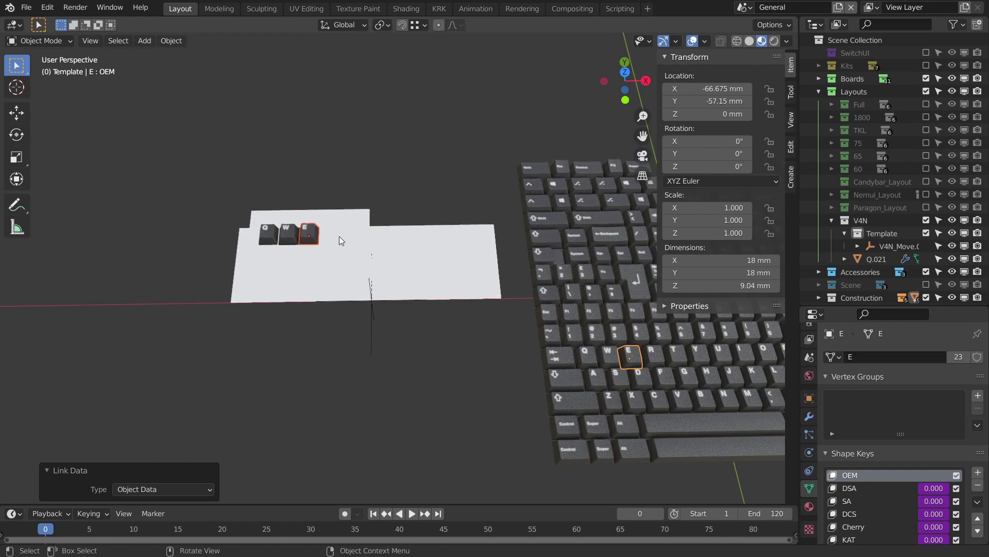
- Link the R keycap's mesh to the square right of E
left_click(337, 236)
middle_click_drag(460, 323, 536, 356)
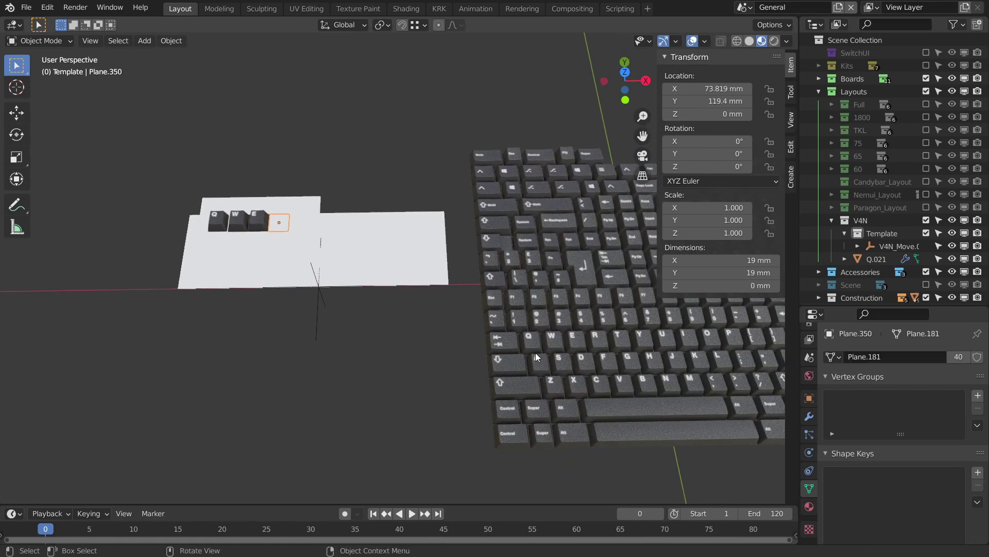
left_click(598, 341, "shift")
mouse_move(599, 341)
middle_mouse_down()
mouse_move(457, 366)
mouse_move(400, 262)
mouse_move(398, 308)
mouse_move(371, 309)
mouse_move(481, 301)
mouse_move(533, 239)
mouse_move(516, 290)
middle_mouse_up()
key("ctrl+l")
key("d")
scroll(409, 273, "up", 3)
scroll(469, 300, "up", 4)
scroll(509, 298, "down", 3)
scroll(547, 321, "down", 2)
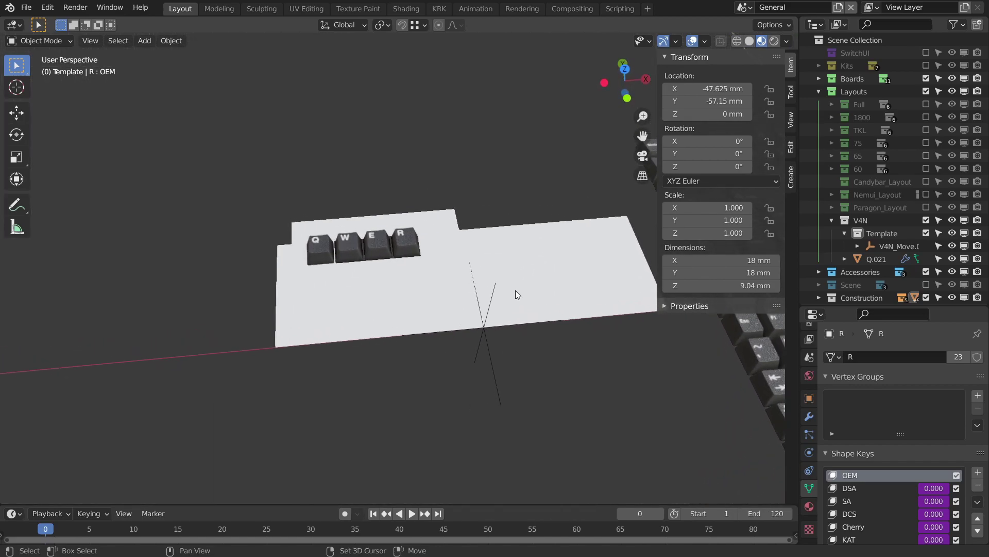
- Slide the template's move empty, with its keycaps, along the X axis
left_click(492, 355)
key("g")
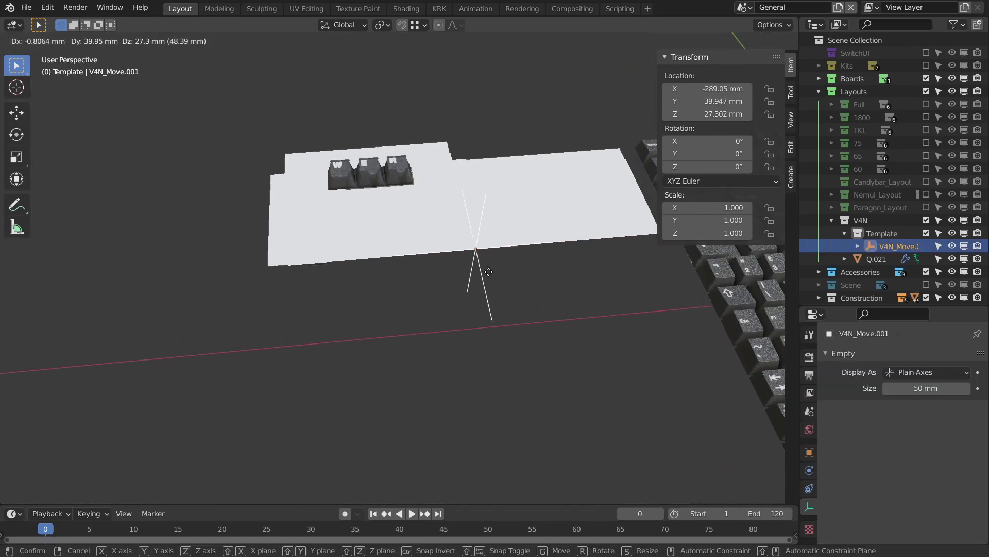
key("x")
left_click(505, 316)
- Inspect the Q, R and E keycaps, then zoom out to show the V4N case and layout
left_click(331, 265)
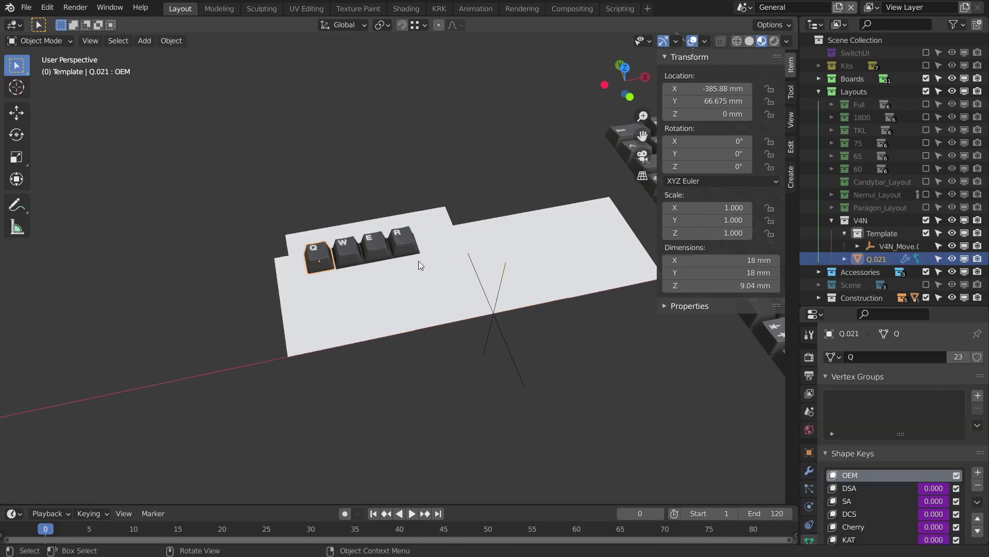
mouse_move(447, 301)
middle_mouse_down()
mouse_move(487, 280)
mouse_move(443, 302)
mouse_move(498, 326)
mouse_move(495, 298)
mouse_move(536, 314)
mouse_move(525, 296)
mouse_move(539, 318)
middle_mouse_up()
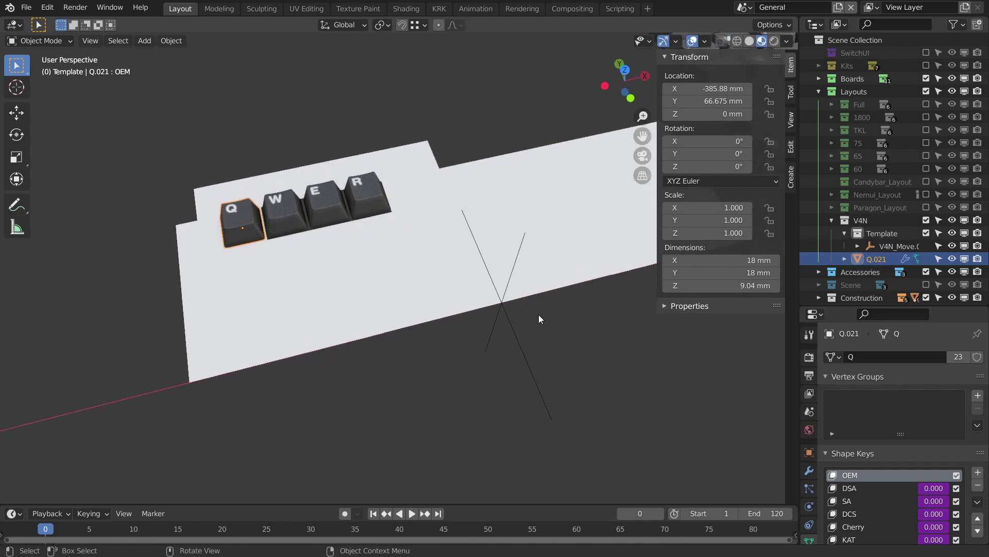
left_click(403, 201)
middle_click_drag(477, 224, 450, 220, "shift")
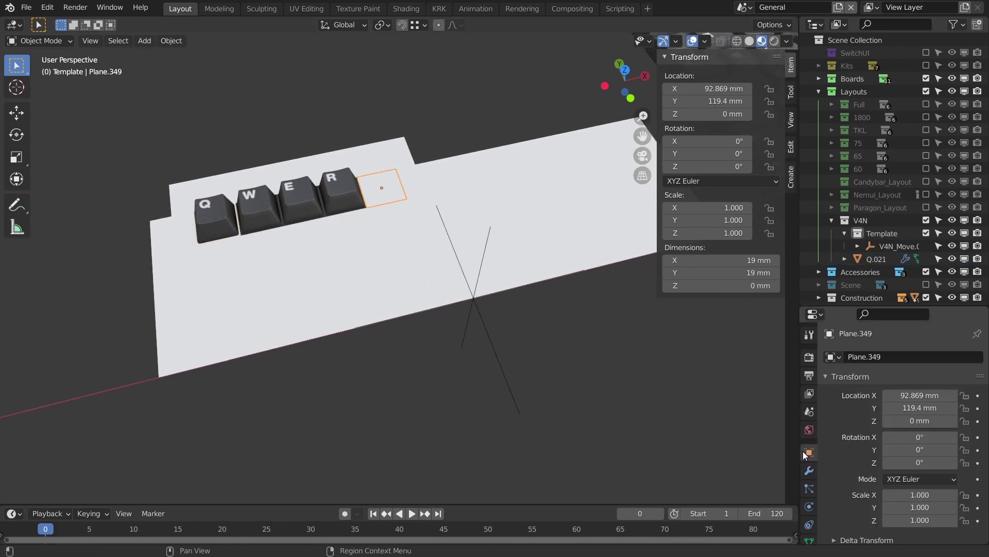
mouse_move(463, 283)
middle_mouse_down()
mouse_move(395, 218)
mouse_move(436, 238)
mouse_move(395, 256)
middle_mouse_up()
left_click(395, 216)
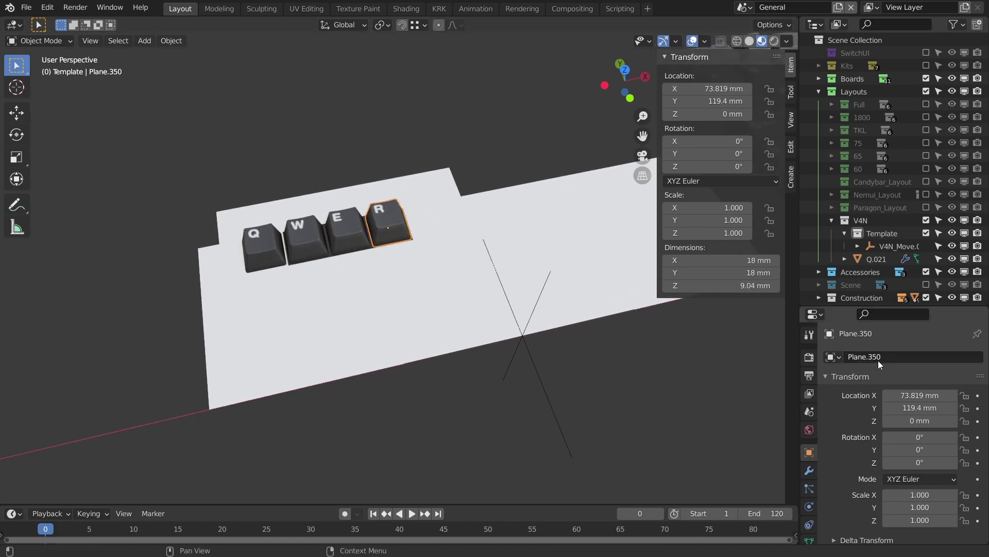
left_click(354, 232)
mouse_move(638, 368)
middle_mouse_down()
mouse_move(528, 316)
mouse_move(544, 369)
mouse_move(526, 340)
mouse_move(544, 328)
mouse_move(570, 347)
middle_mouse_up()
mouse_move(441, 284)
middle_mouse_down()
mouse_move(485, 298)
mouse_move(469, 287)
middle_mouse_up()
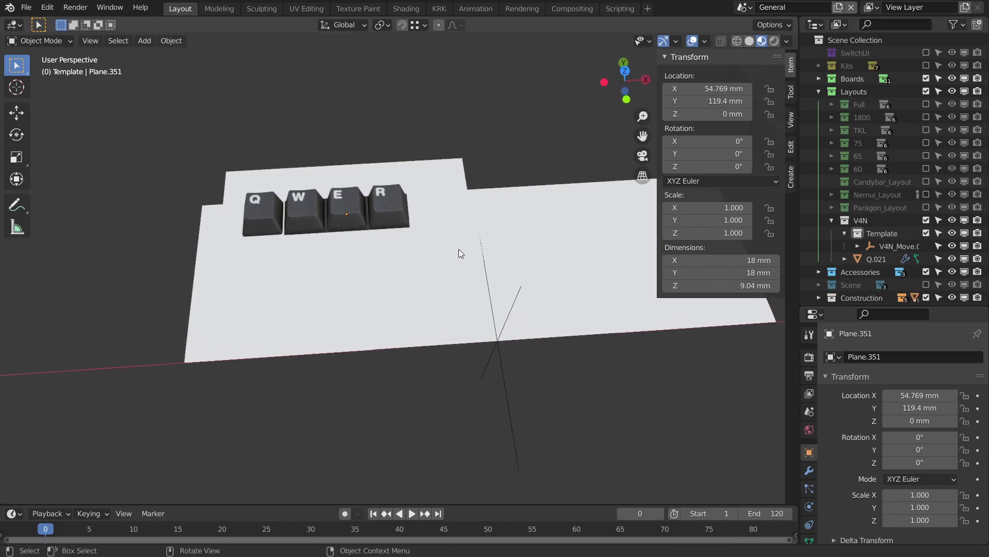
scroll(459, 250, "down", 3)
mouse_move(437, 236)
middle_mouse_down()
mouse_move(598, 339)
mouse_move(448, 257)
mouse_move(452, 278)
mouse_move(535, 275)
mouse_move(462, 262)
middle_mouse_up()
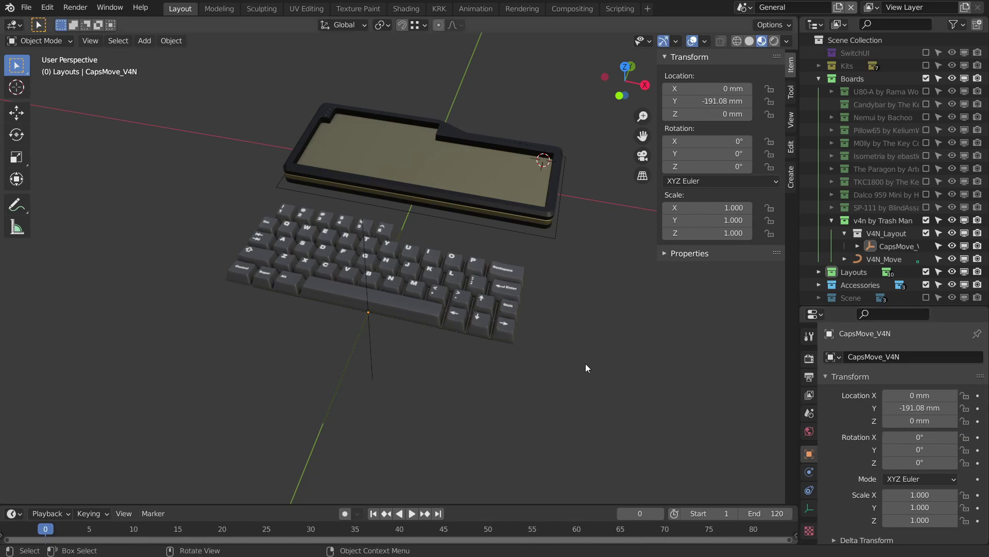
- Move the CapsMove_V4N layout onto the V4N case, keeping X fixed
mouse_move(579, 369)
middle_mouse_down()
mouse_move(526, 331)
mouse_move(493, 342)
mouse_move(566, 346)
mouse_move(523, 300)
mouse_move(409, 358)
mouse_move(420, 313)
mouse_move(377, 320)
mouse_move(364, 284)
mouse_move(472, 360)
mouse_move(453, 317)
mouse_move(574, 313)
mouse_move(535, 290)
mouse_move(488, 333)
mouse_move(551, 307)
mouse_move(543, 299)
mouse_move(592, 329)
mouse_move(571, 333)
mouse_move(571, 316)
middle_mouse_up()
left_click(386, 381)
key("g")
right_click(466, 265)
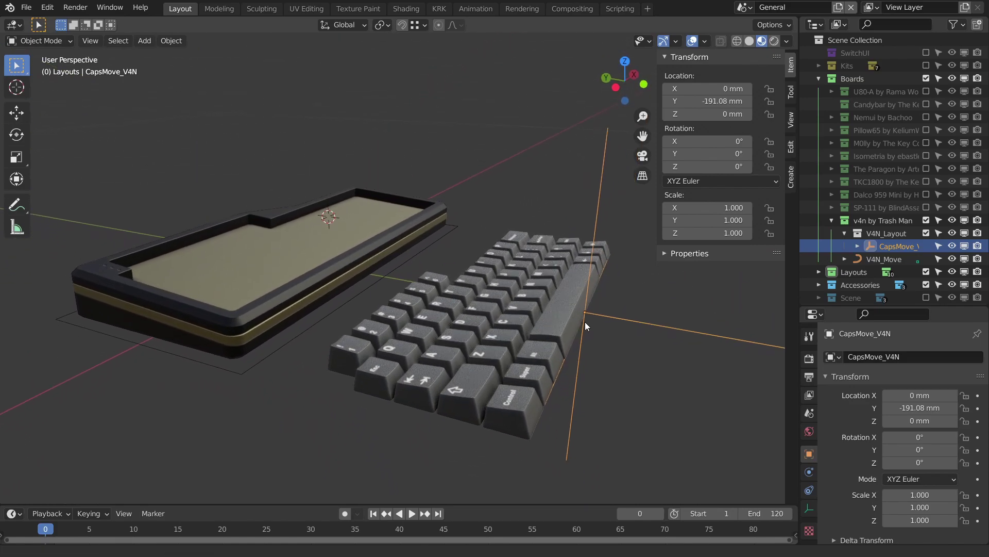
key("g")
key("shift+x")
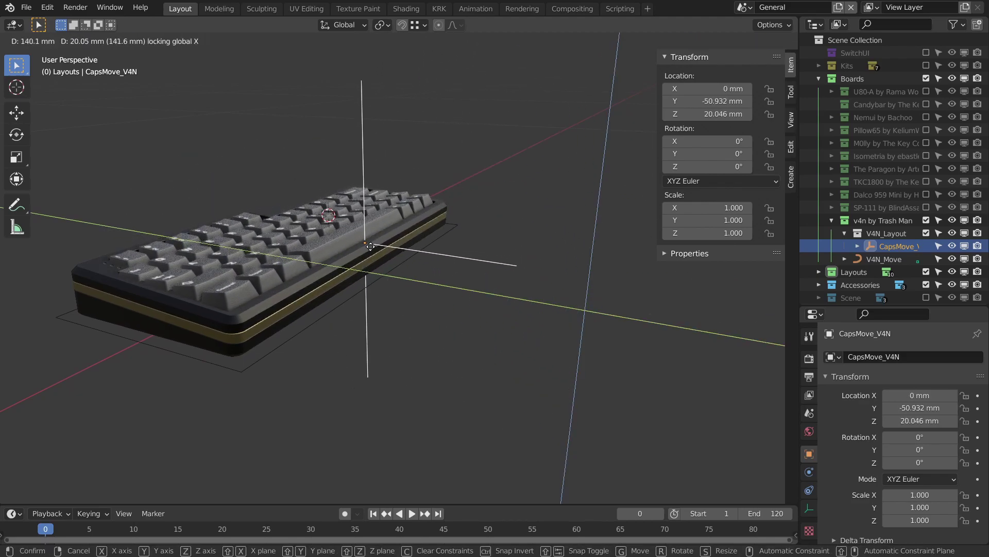
left_click(370, 246)
- Tilt the keycap layout 4° about the X axis
mouse_move(369, 241)
middle_mouse_down()
mouse_move(563, 307)
mouse_move(520, 256)
middle_mouse_up()
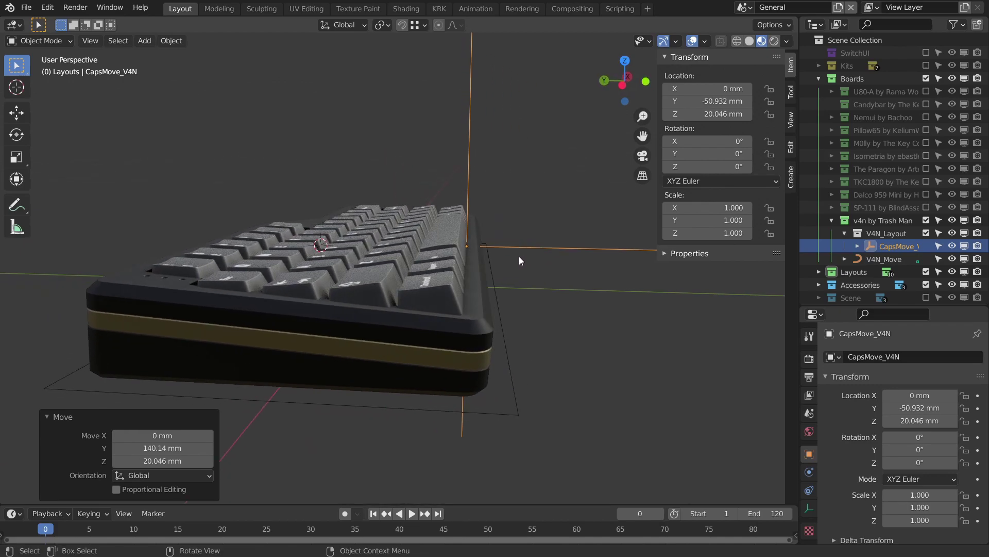
type("rx4")
key("Return")
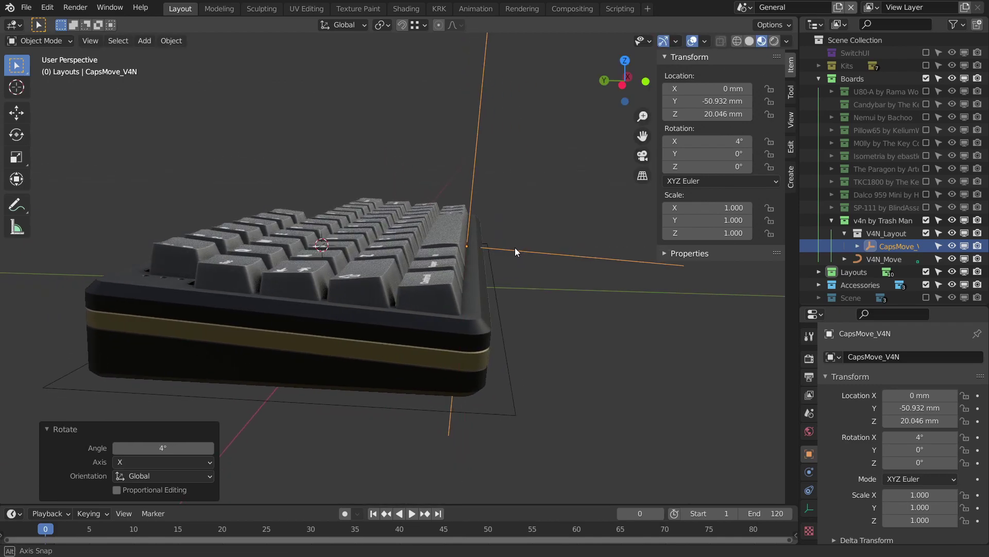
mouse_move(514, 248)
middle_mouse_down()
mouse_move(390, 329)
mouse_move(491, 315)
mouse_move(403, 306)
mouse_move(425, 325)
mouse_move(539, 333)
mouse_move(502, 311)
mouse_move(555, 303)
mouse_move(573, 254)
mouse_move(551, 288)
middle_mouse_up()
scroll(485, 316, "up", 1)
- Nudge the layout to X 4.5933 mm and local Y -48.514 mm, then deselect it
key("g")
key("x")
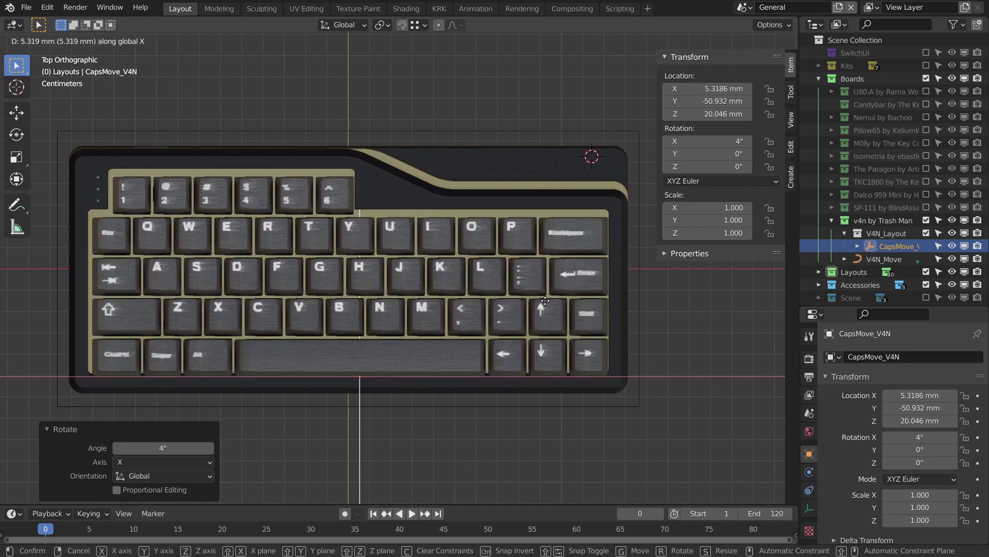
left_click(522, 301)
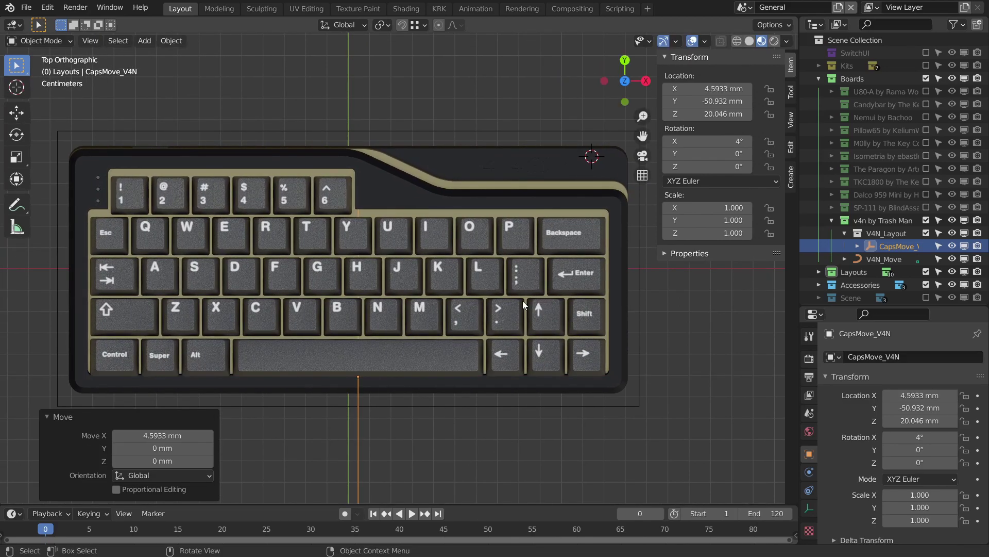
key("g")
key("y")
key("y")
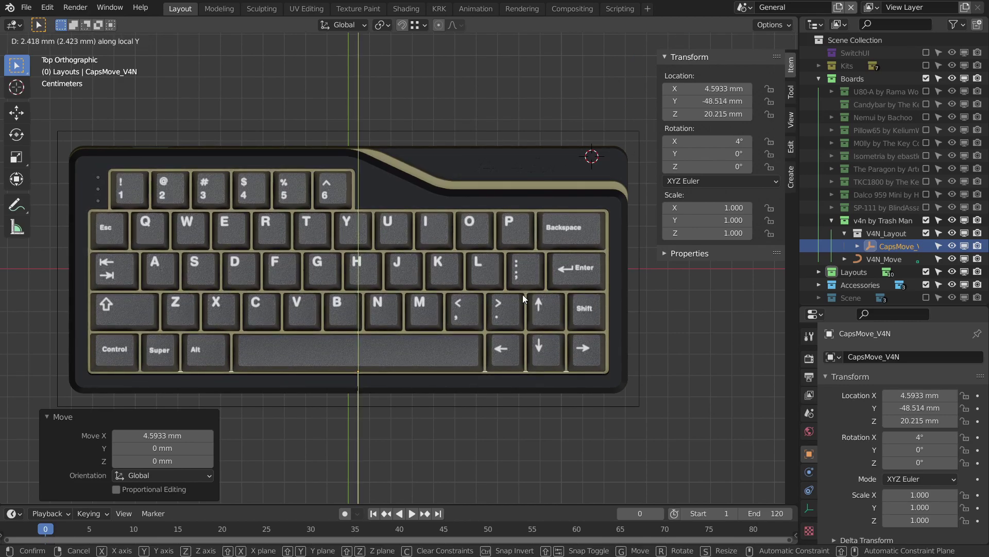
left_click(523, 295)
mouse_move(523, 295)
middle_mouse_down()
mouse_move(495, 247)
mouse_move(460, 219)
mouse_move(459, 185)
mouse_move(477, 186)
mouse_move(510, 124)
mouse_move(487, 260)
mouse_move(491, 312)
mouse_move(508, 345)
middle_mouse_up()
left_click(510, 124)
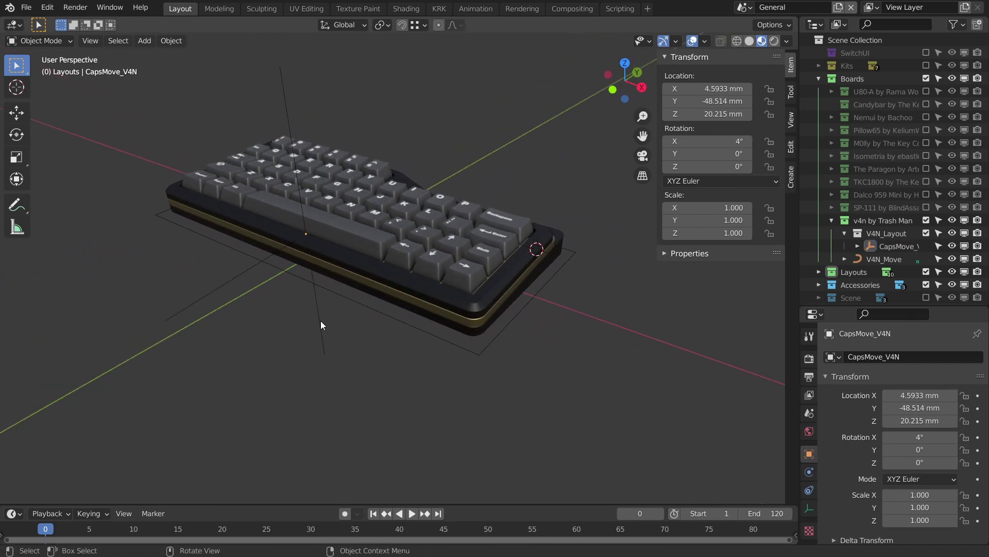